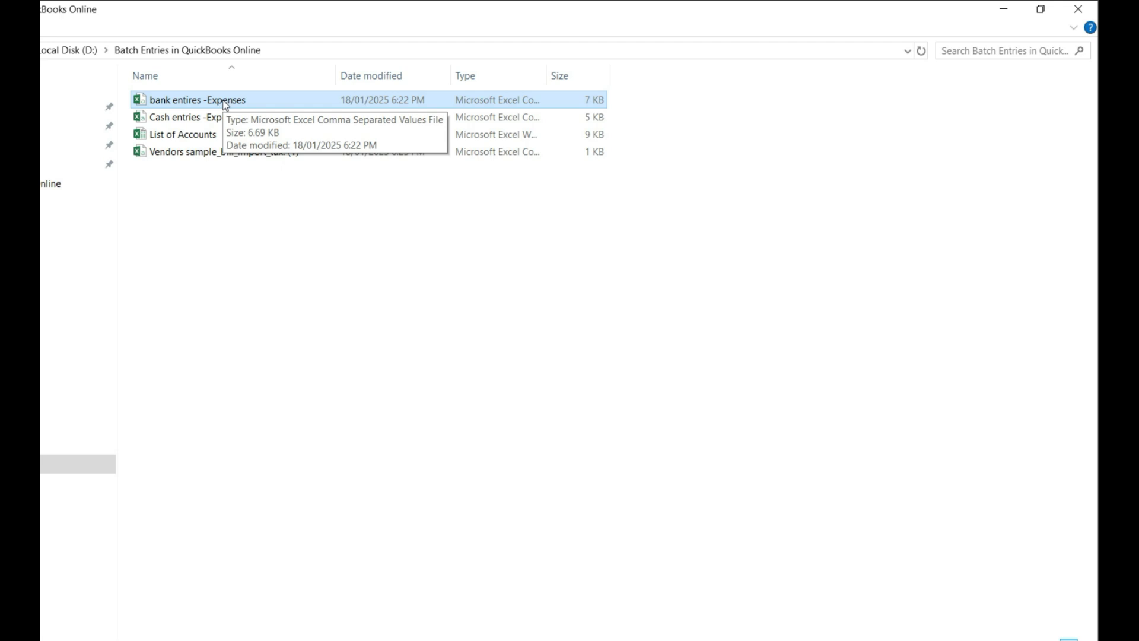
Switch to the "bank entires -Expenses" workbook in Excel and clear its pending copy selection.
{"action": "left_click", "coordinate": [362, 638]}
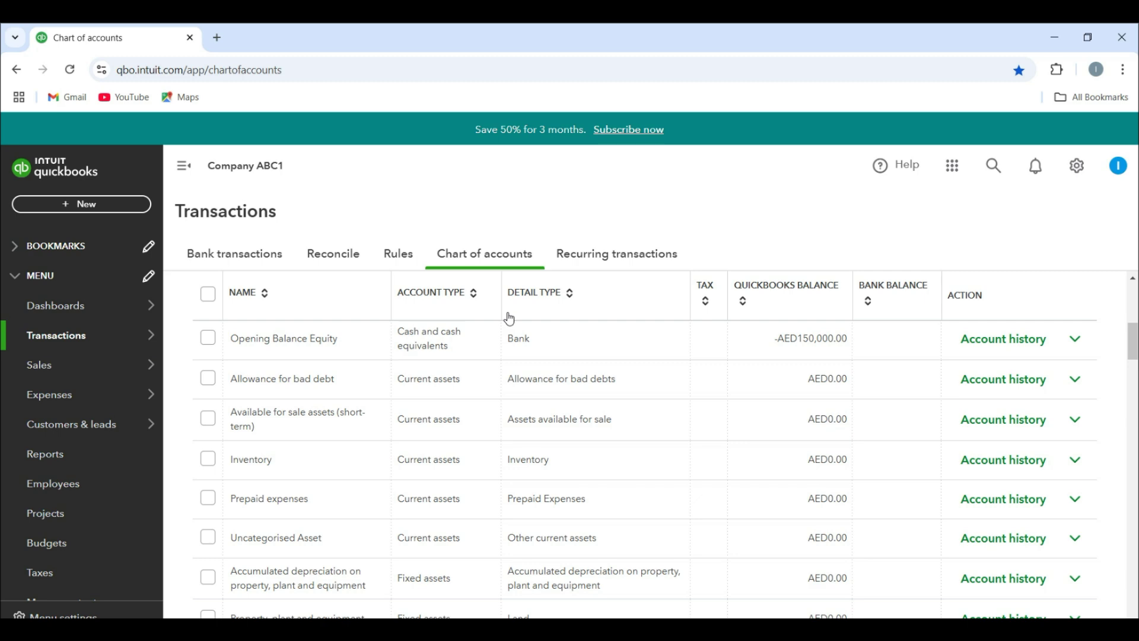
{"action": "mouse_move", "coordinate": [490, 635]}
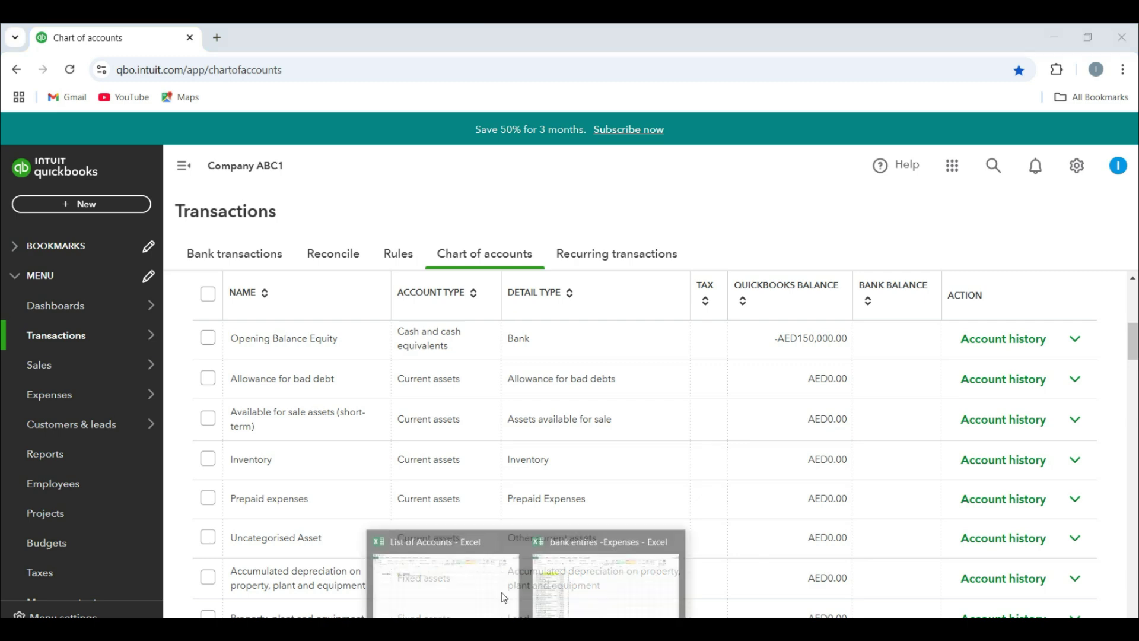
{"action": "left_click", "coordinate": [575, 593]}
{"action": "scroll", "coordinate": [218, 339], "scroll_direction": "up", "scroll_amount": 1}
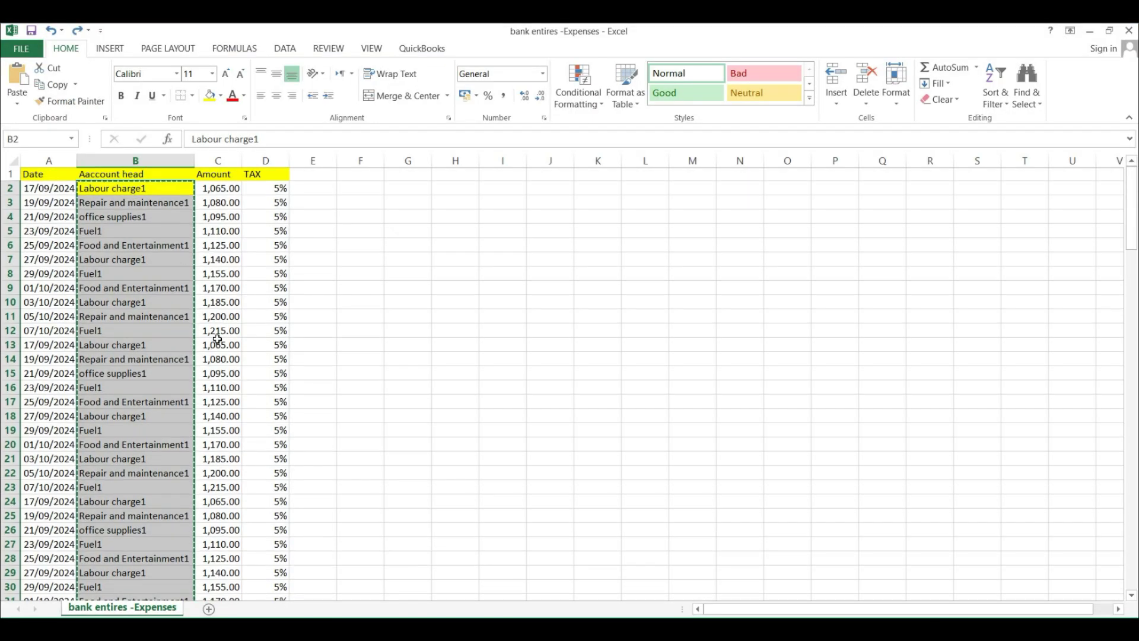
{"action": "key", "text": "Escape"}
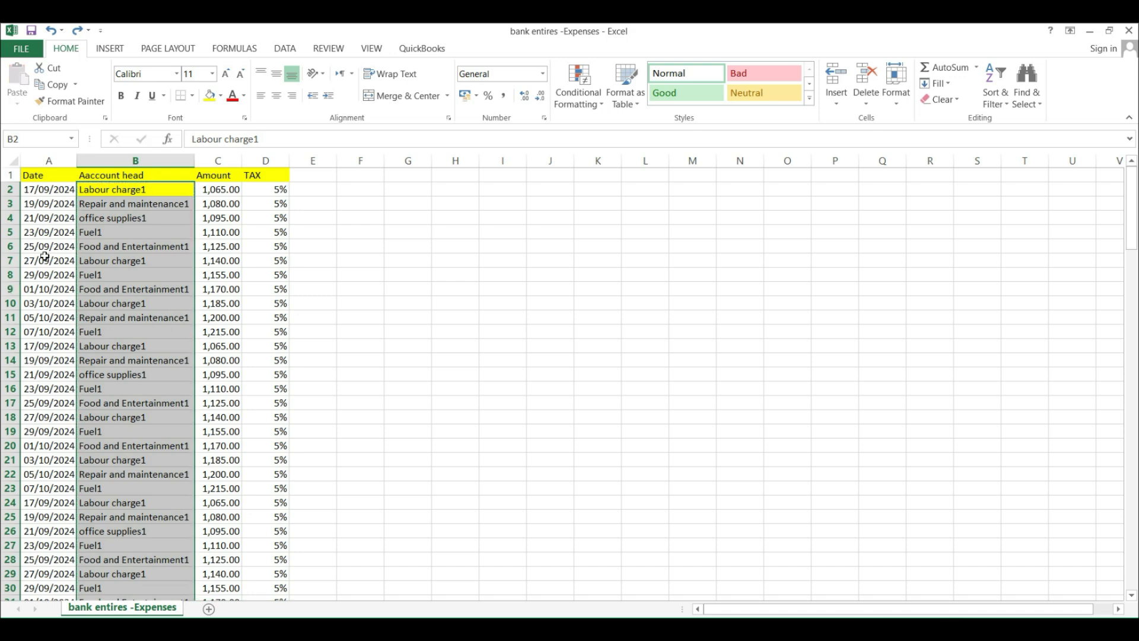
Insert a blank column before the Date column.
{"action": "left_click", "coordinate": [54, 159]}
{"action": "right_click", "coordinate": [56, 157]}
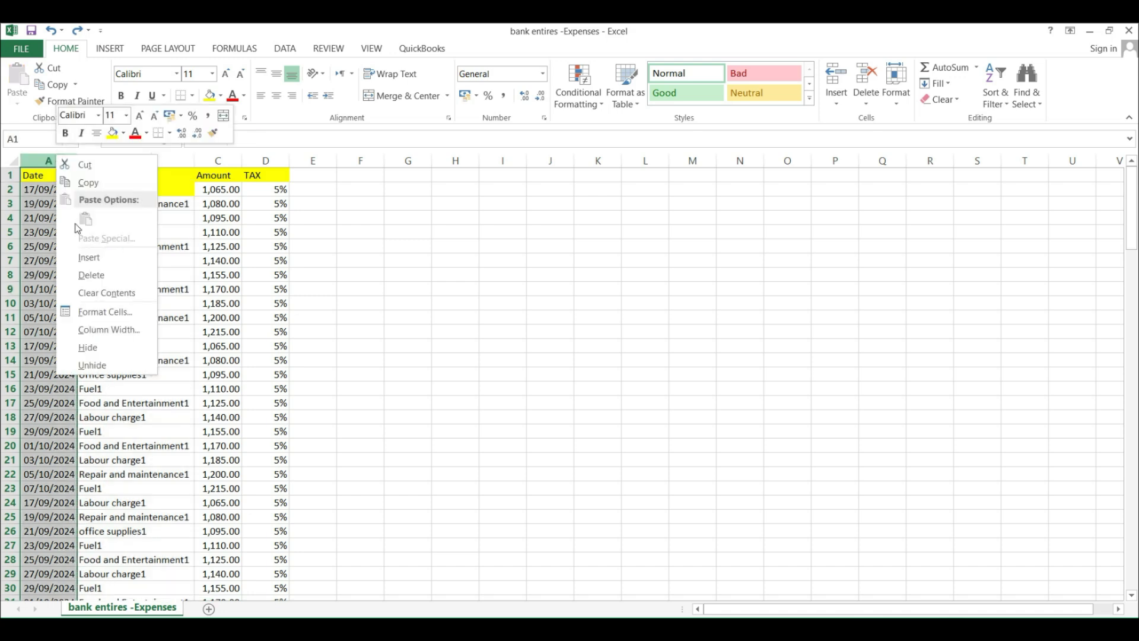
{"action": "left_click", "coordinate": [90, 257]}
{"action": "left_click", "coordinate": [313, 275]}
Review the bank entries through the last row, and the headings for date, account head, amount and tax.
{"action": "left_click_drag", "start_coordinate": [161, 190], "coordinate": [148, 570]}
{"action": "left_click", "coordinate": [546, 418]}
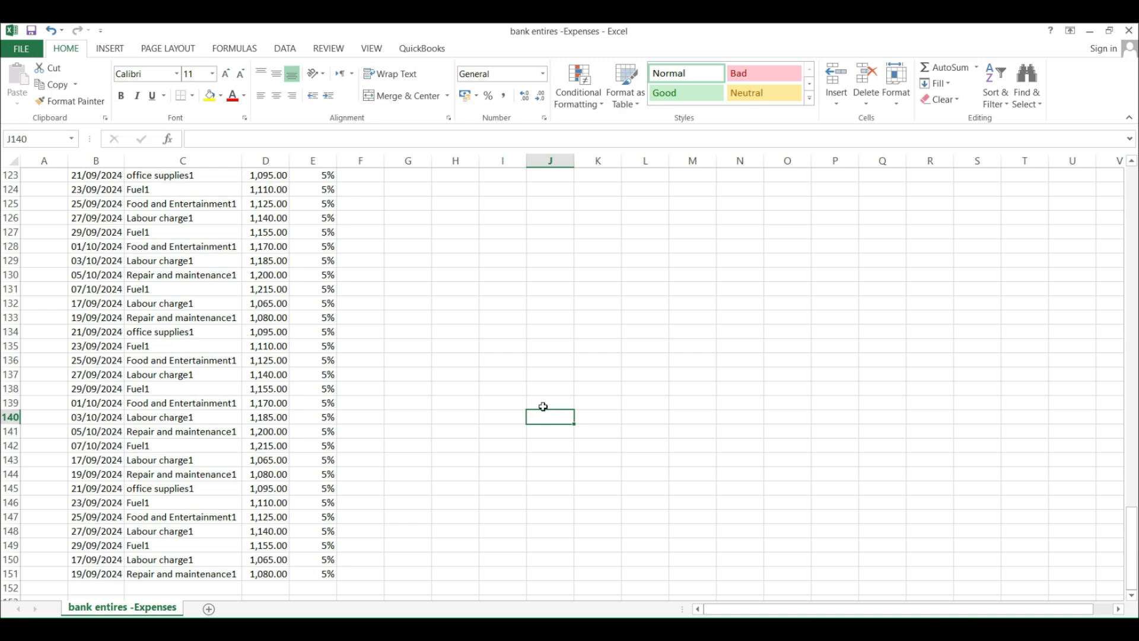
{"action": "scroll", "coordinate": [359, 395], "scroll_direction": "up", "scroll_amount": 20}
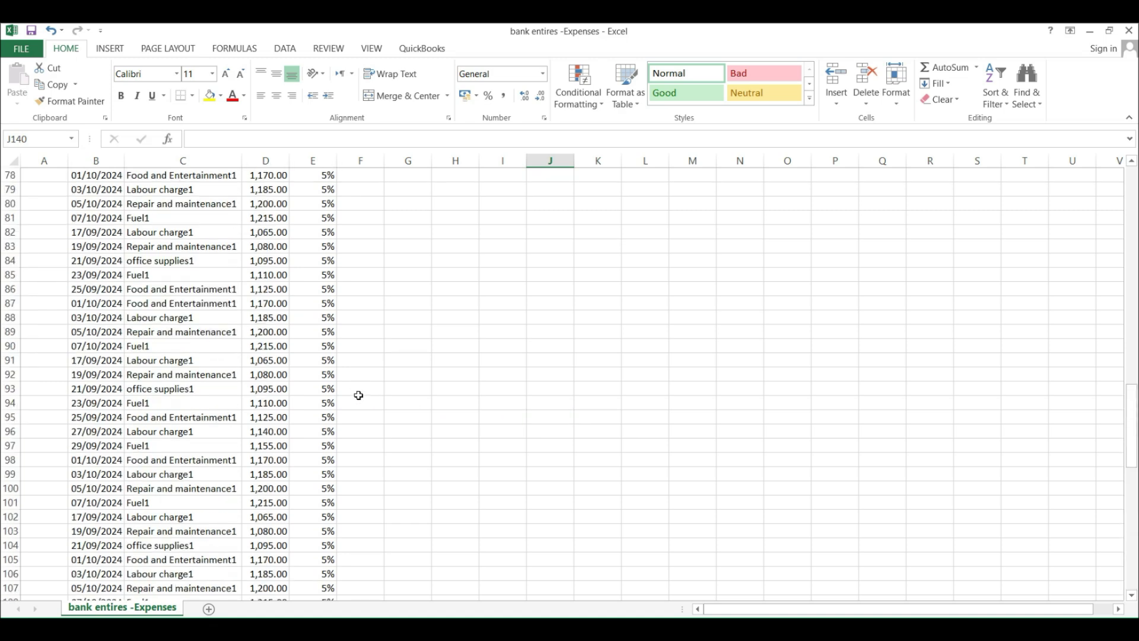
{"action": "scroll", "coordinate": [359, 395], "scroll_direction": "up", "scroll_amount": 15}
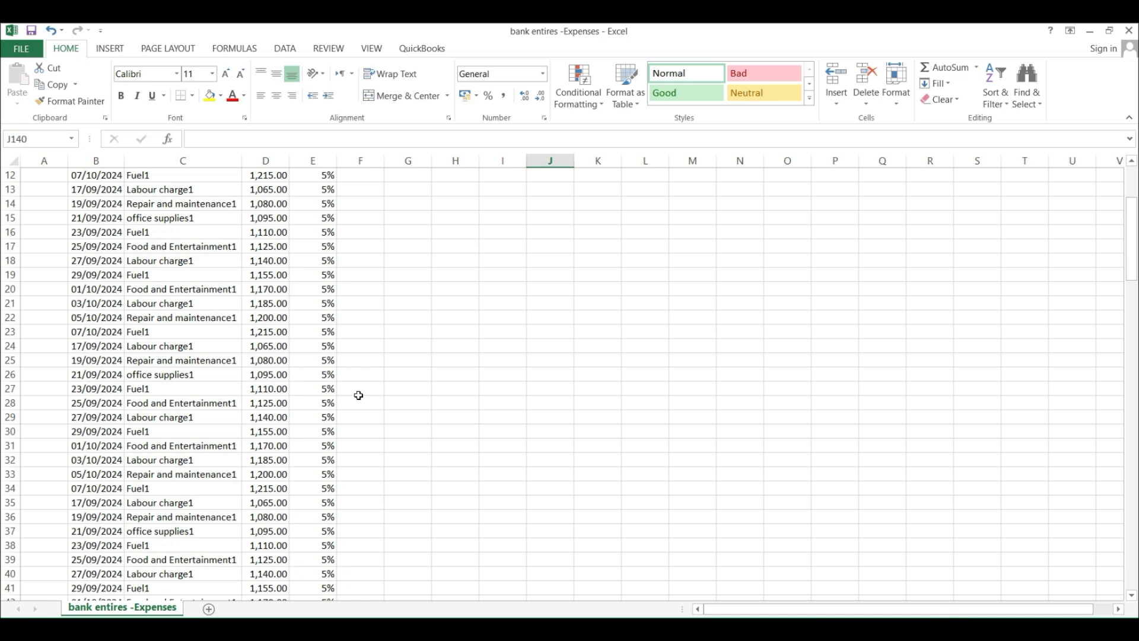
{"action": "left_click_drag", "start_coordinate": [96, 189], "coordinate": [335, 585]}
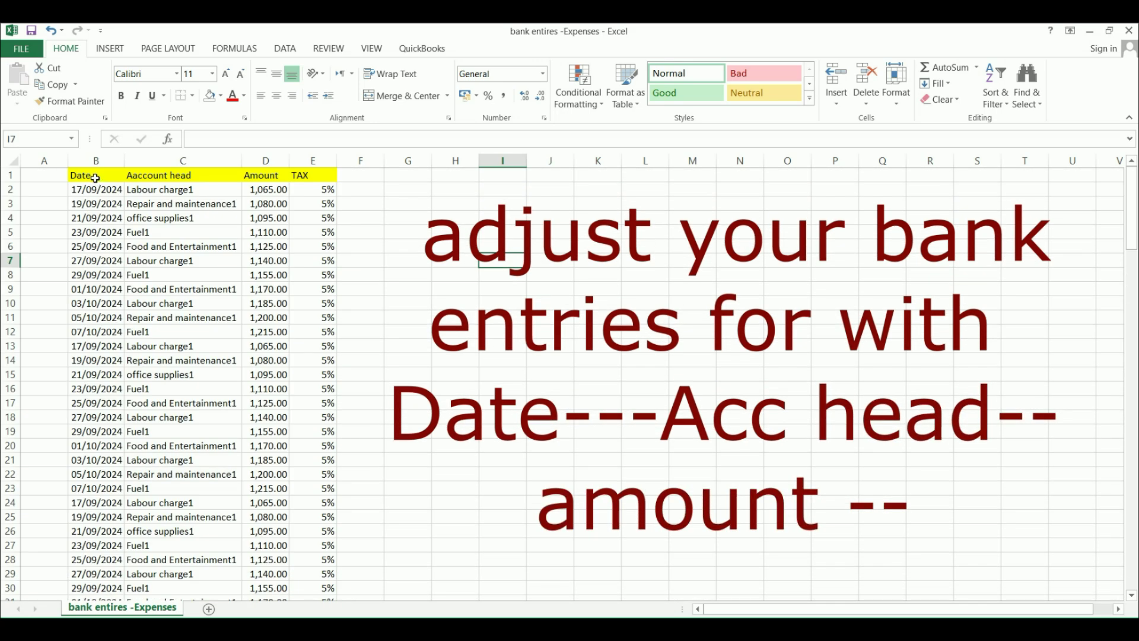
{"action": "left_click", "coordinate": [95, 178]}
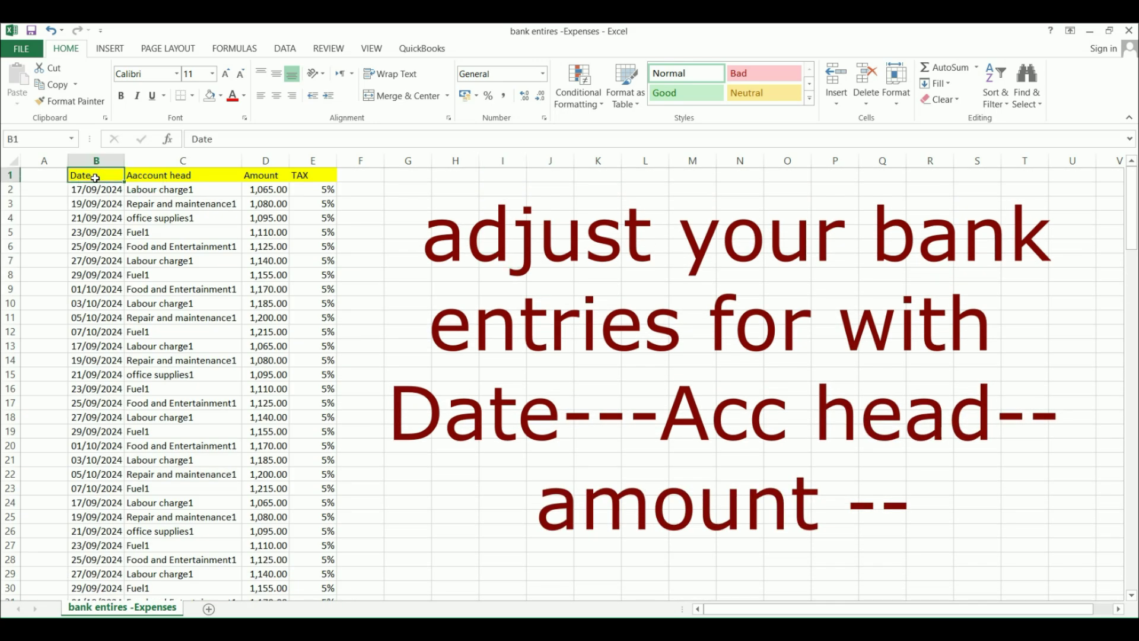
{"action": "left_click", "coordinate": [188, 177]}
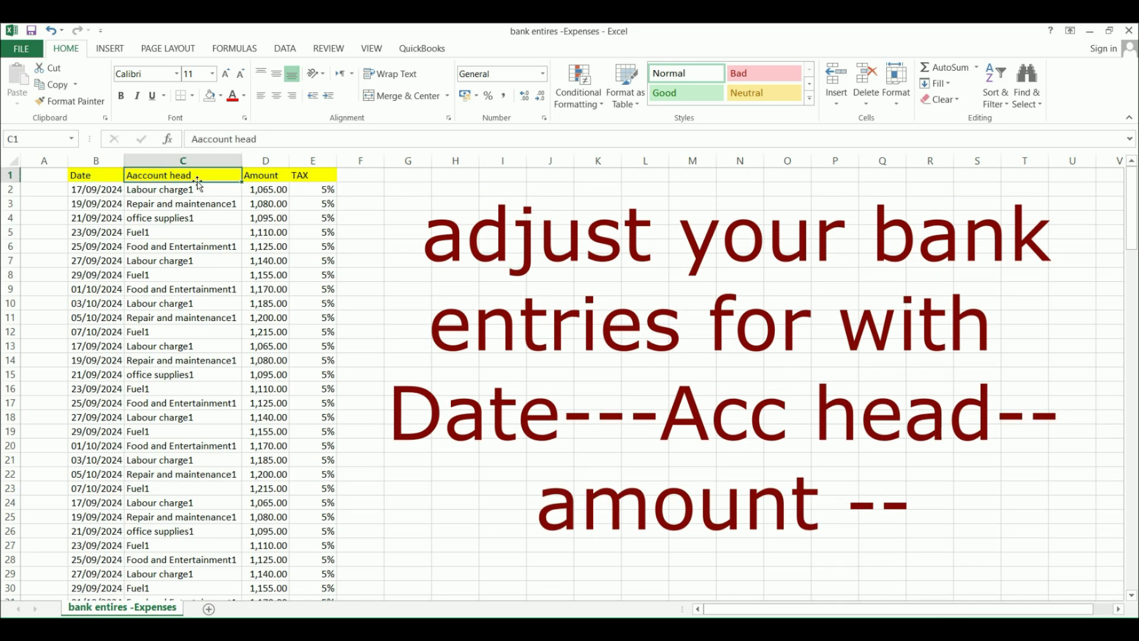
{"action": "left_click", "coordinate": [255, 177]}
{"action": "left_click", "coordinate": [303, 173]}
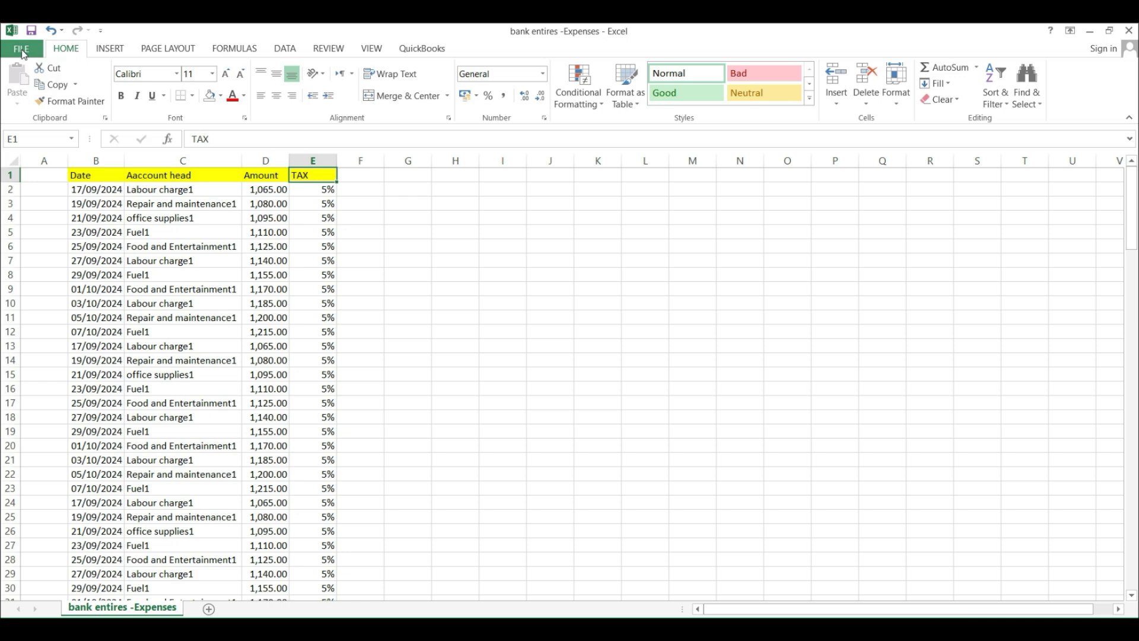
Check the workbook's CSV file type in Save As without saving, and review the account heads through the last row.
{"action": "left_click", "coordinate": [22, 54]}
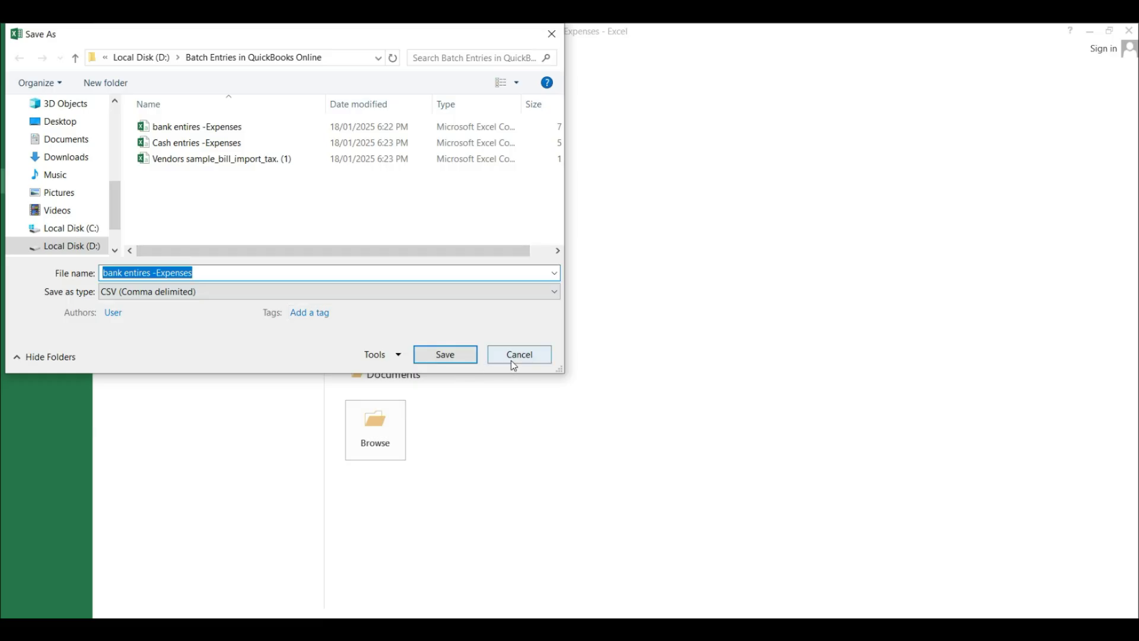
{"action": "left_click", "coordinate": [852, 405]}
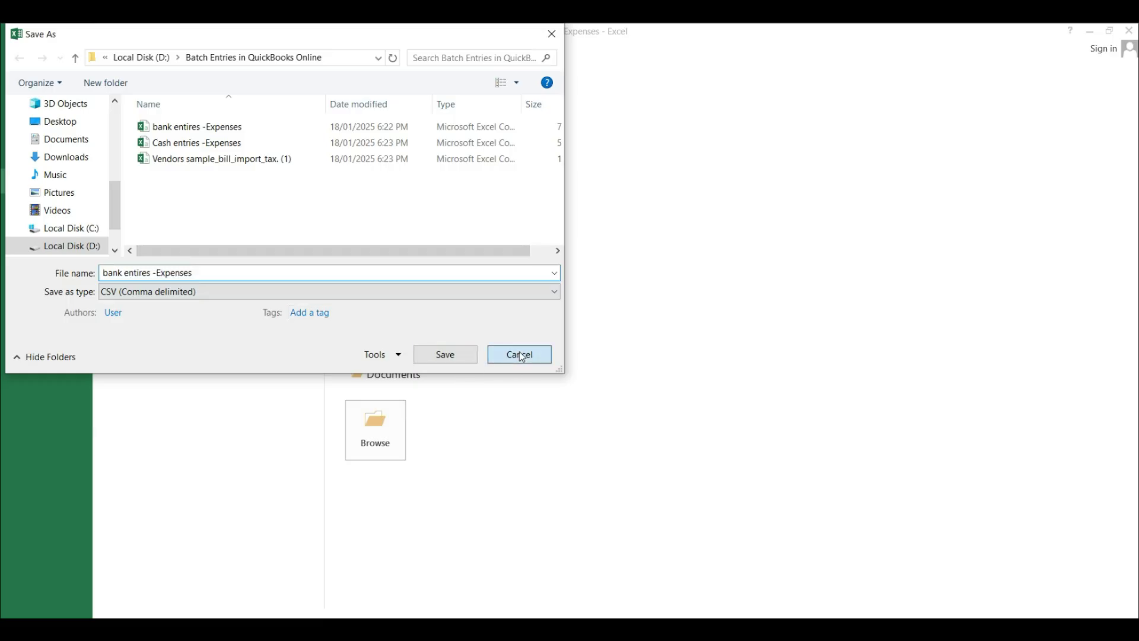
{"action": "key", "text": "Escape"}
{"action": "left_click", "coordinate": [529, 247]}
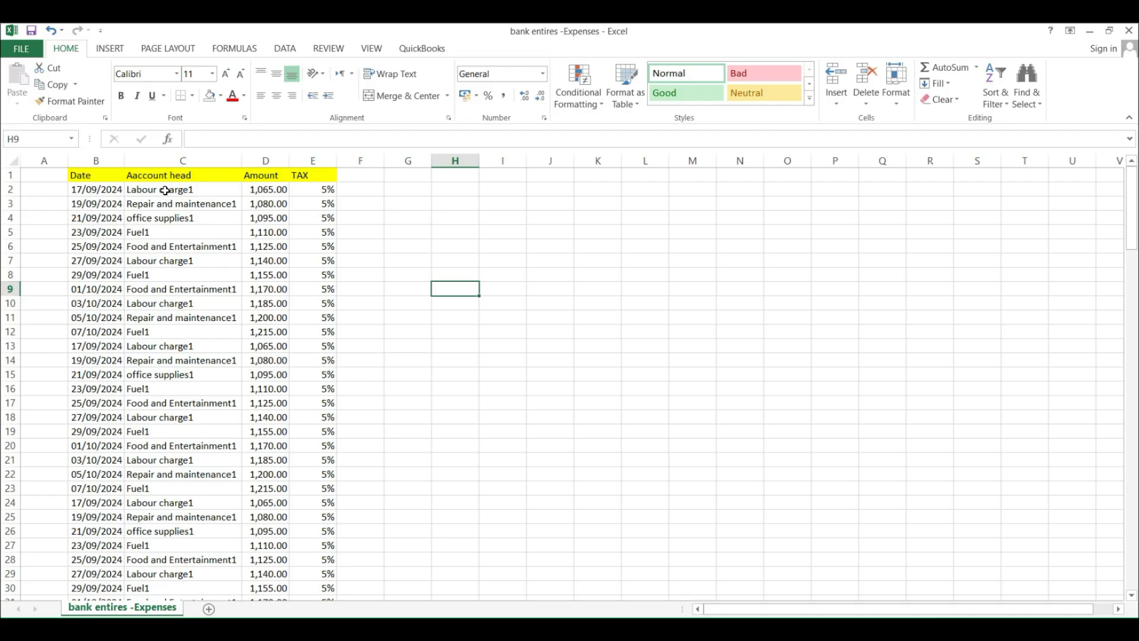
{"action": "left_click_drag", "start_coordinate": [160, 186], "coordinate": [244, 588]}
{"action": "left_click", "coordinate": [587, 486]}
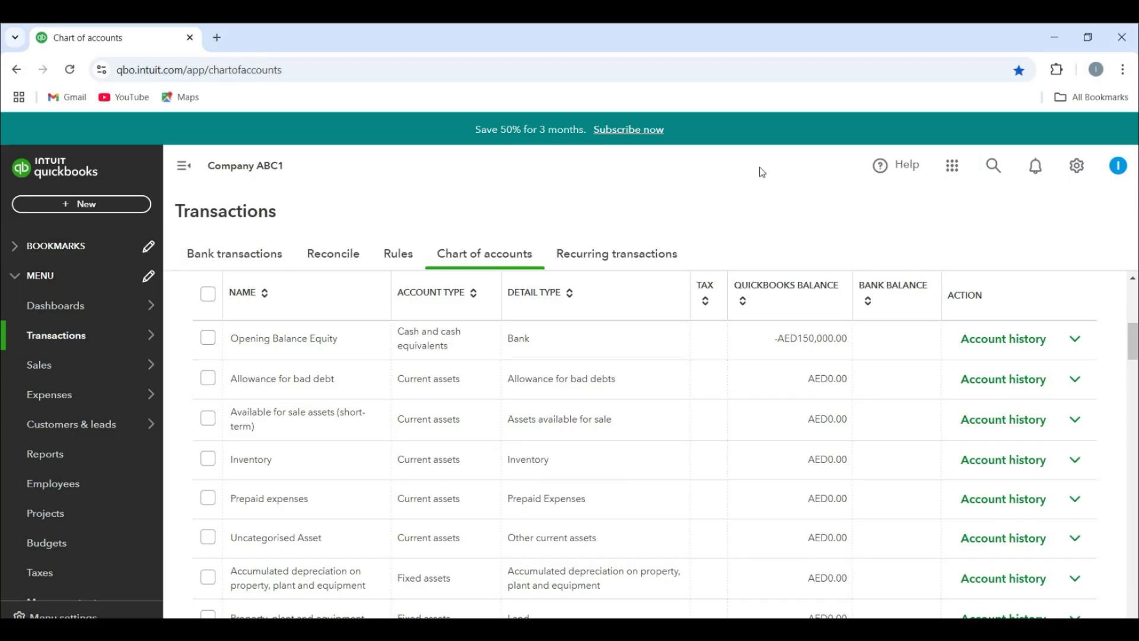
Switch to QuickBooks Online, download the sample file from the Chart of Accounts import page and open it.
{"action": "left_click", "coordinate": [1078, 169]}
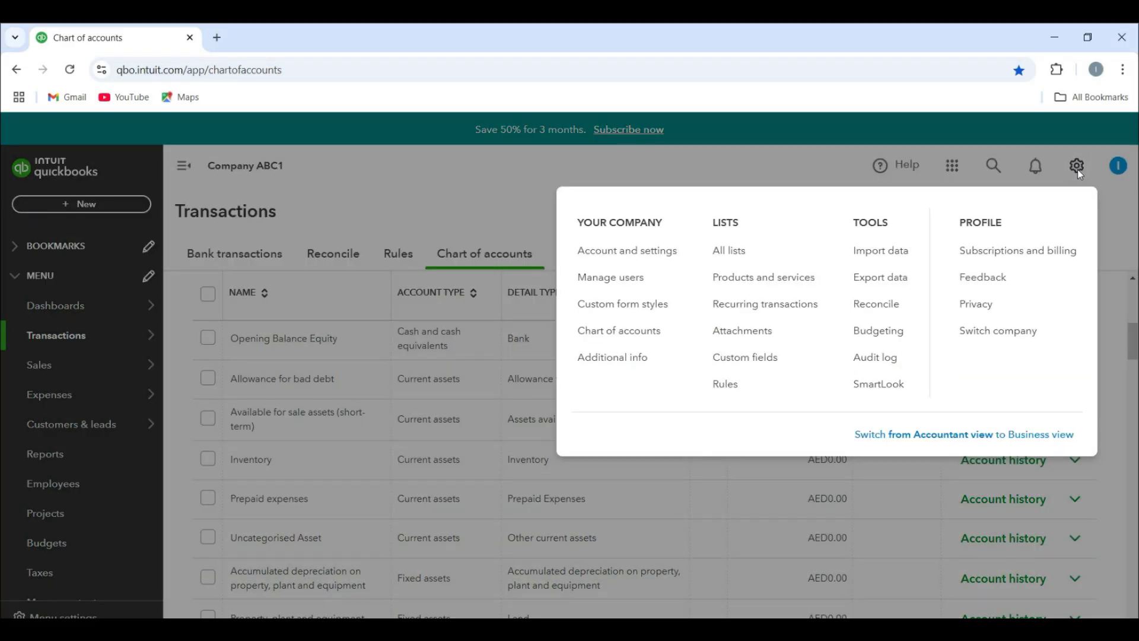
{"action": "left_click", "coordinate": [885, 261]}
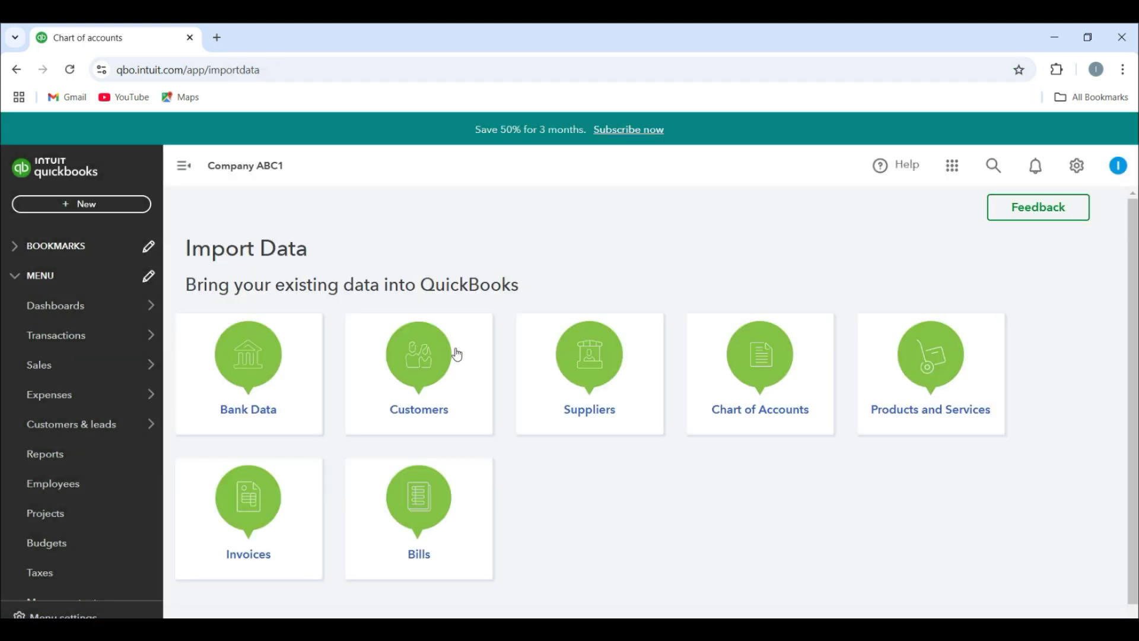
{"action": "left_click", "coordinate": [744, 384]}
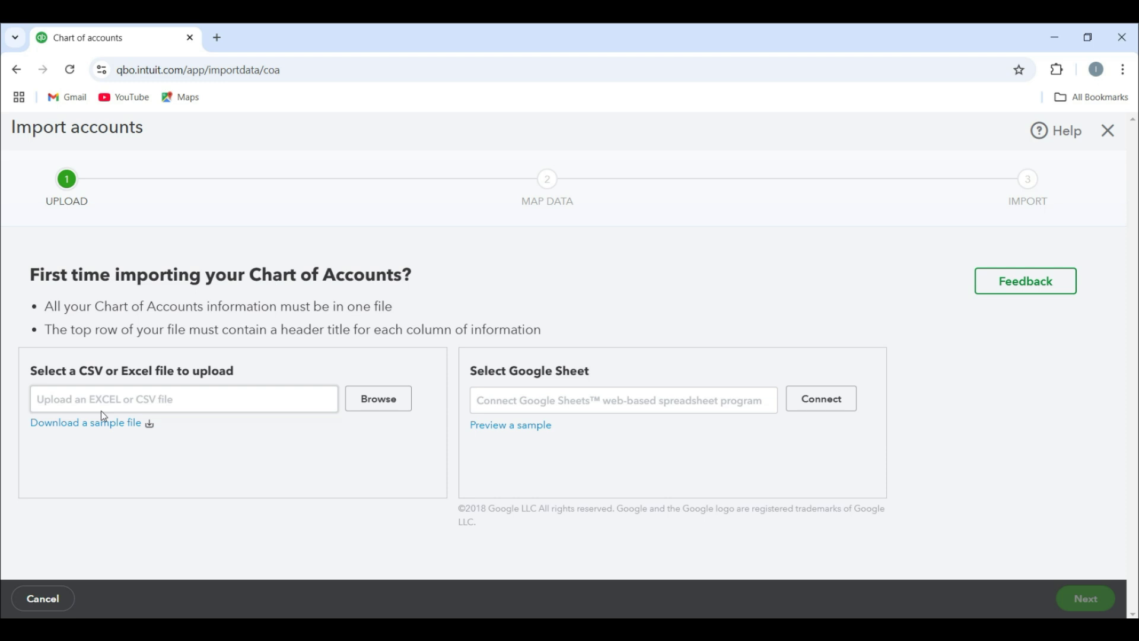
{"action": "left_click", "coordinate": [111, 425]}
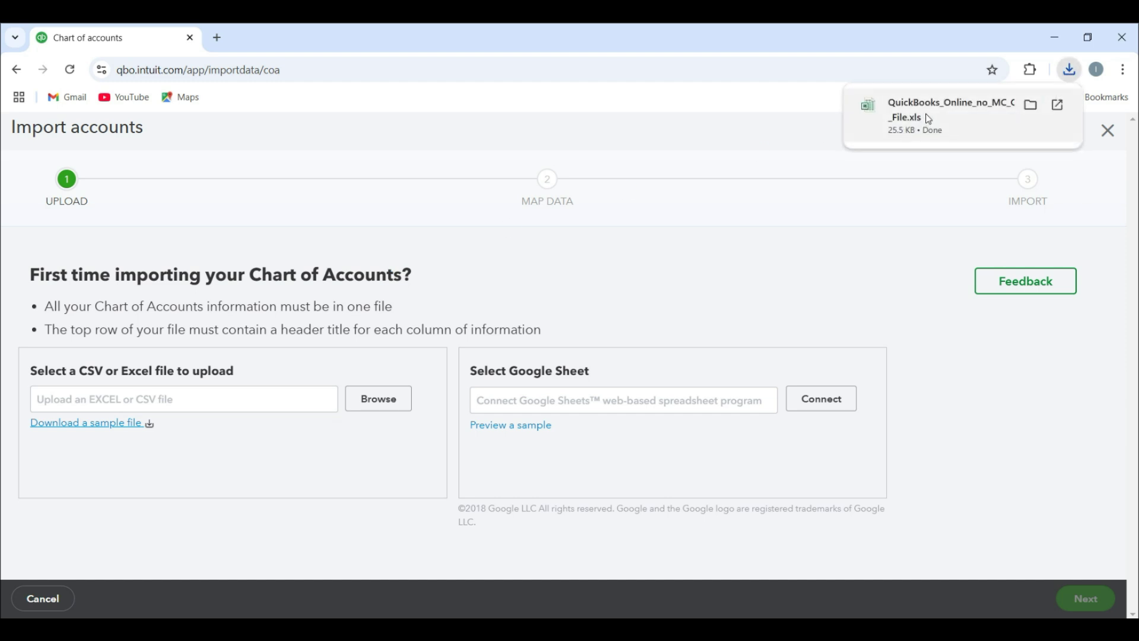
{"action": "left_click", "coordinate": [929, 118]}
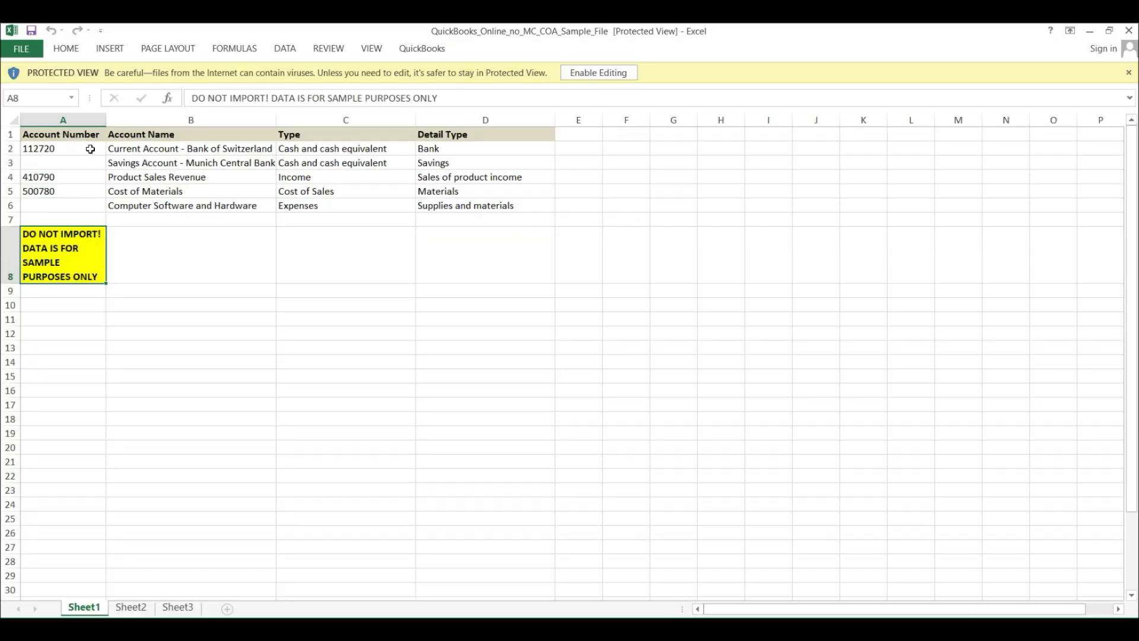
Examine the Account Name, Type and Detail Type columns of the sample file and close it.
{"action": "left_click", "coordinate": [172, 134]}
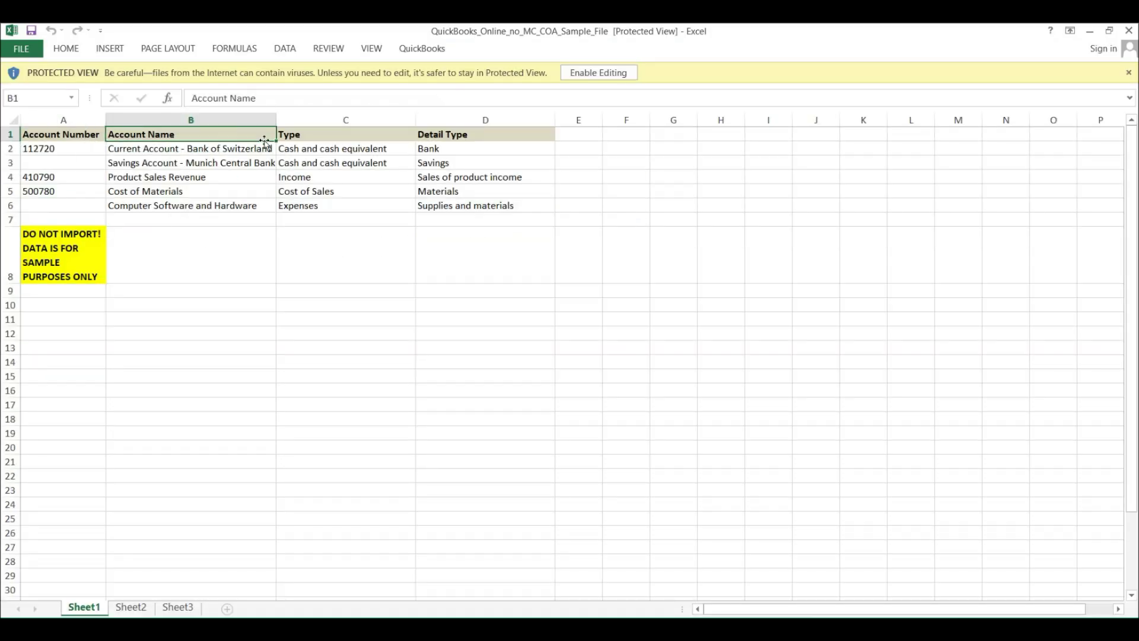
{"action": "left_click", "coordinate": [306, 136]}
{"action": "left_click", "coordinate": [460, 138]}
{"action": "left_click_drag", "start_coordinate": [185, 136], "coordinate": [431, 136]}
{"action": "left_click", "coordinate": [1129, 30]}
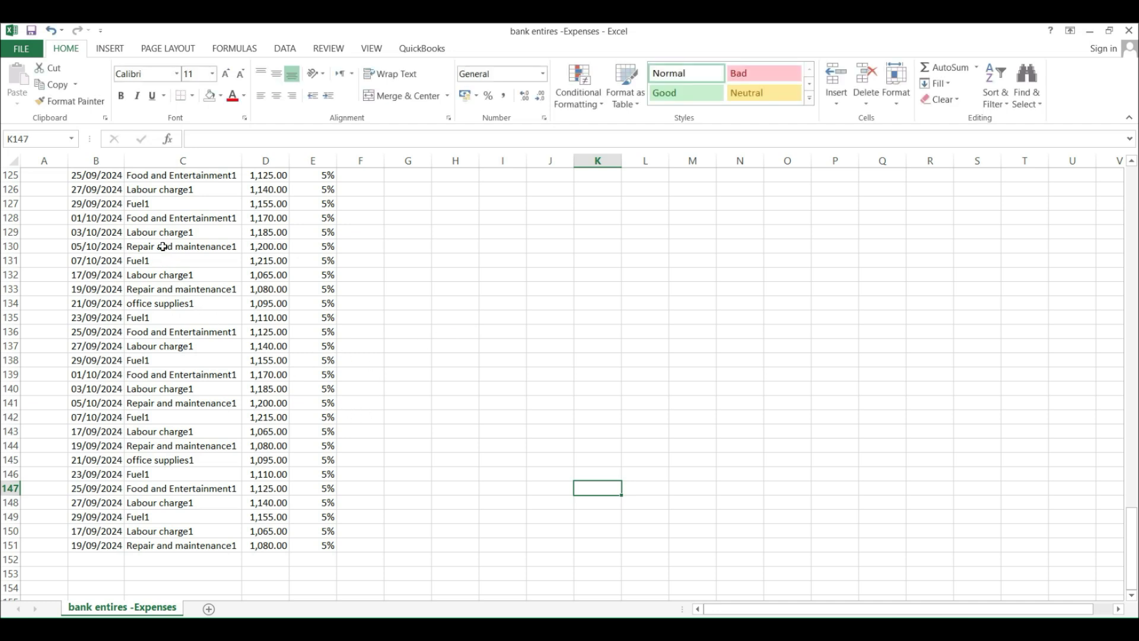
Review the account head column in the bank entries and the column layout of the List of Accounts workbook.
{"action": "left_click_drag", "start_coordinate": [158, 218], "coordinate": [178, 388]}
{"action": "scroll", "coordinate": [356, 329], "scroll_direction": "up", "scroll_amount": 20}
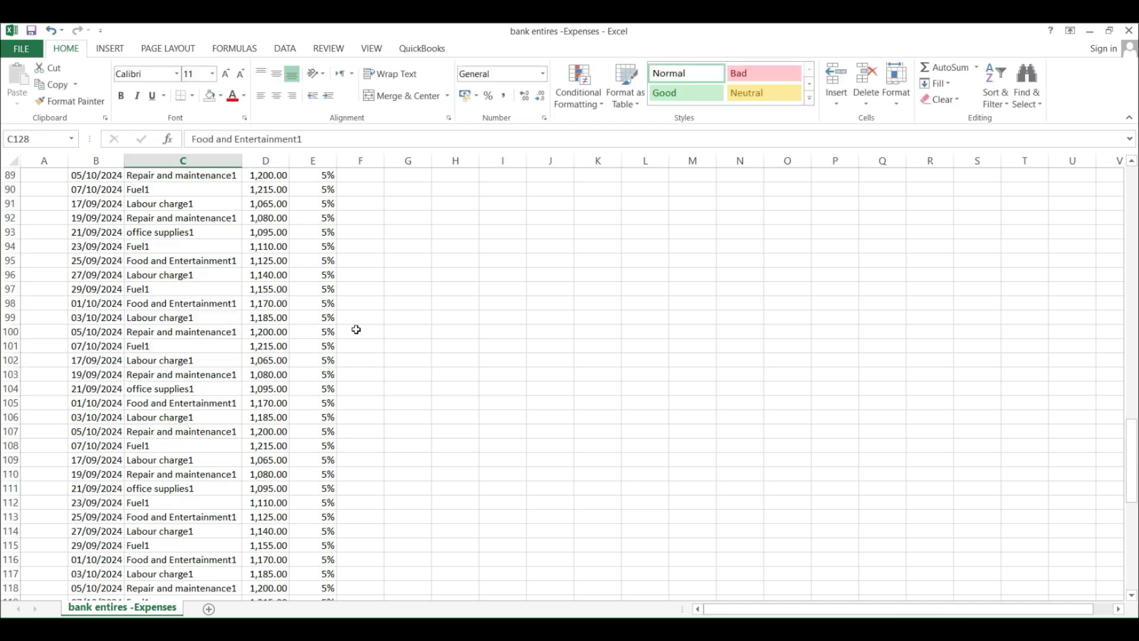
{"action": "scroll", "coordinate": [357, 330], "scroll_direction": "up", "scroll_amount": 20}
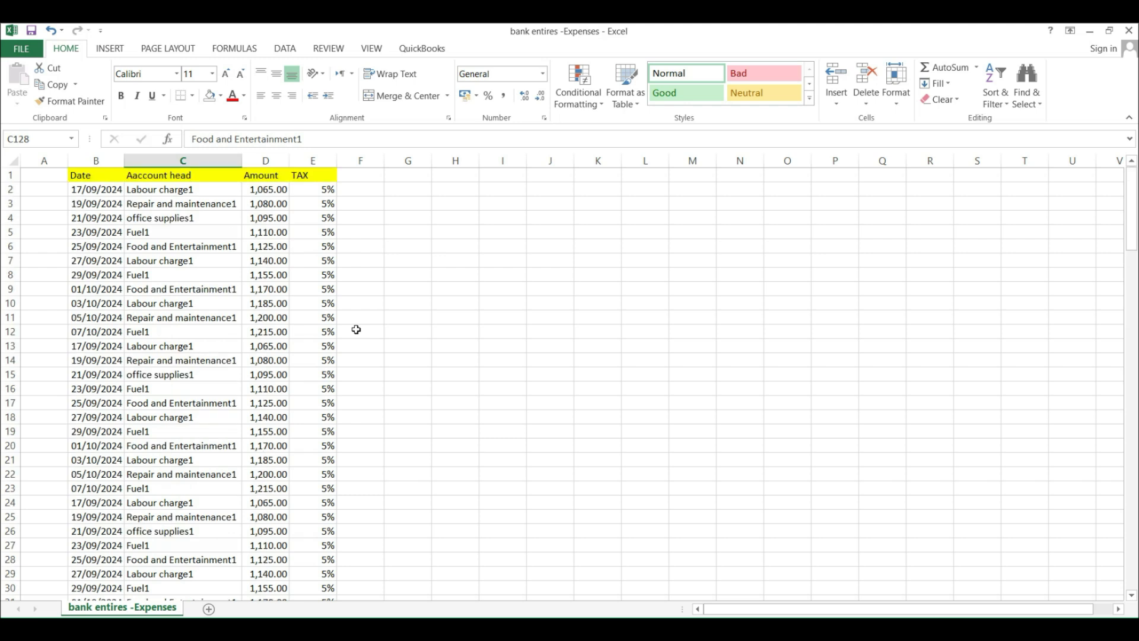
{"action": "left_click", "coordinate": [180, 174]}
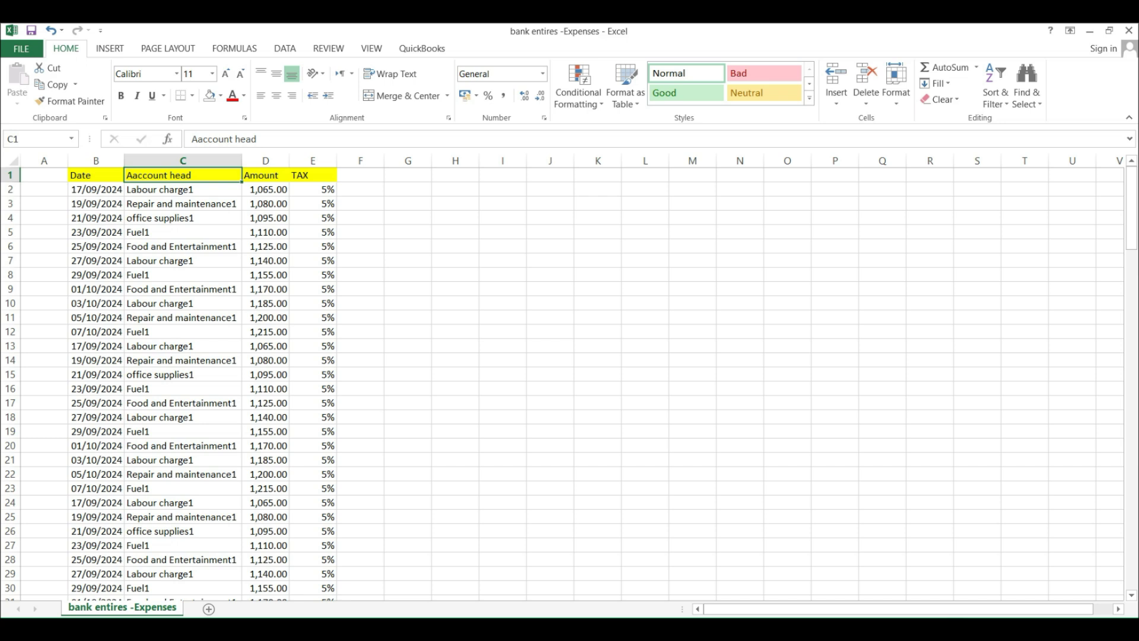
{"action": "mouse_move", "coordinate": [526, 629]}
{"action": "left_click", "coordinate": [484, 583]}
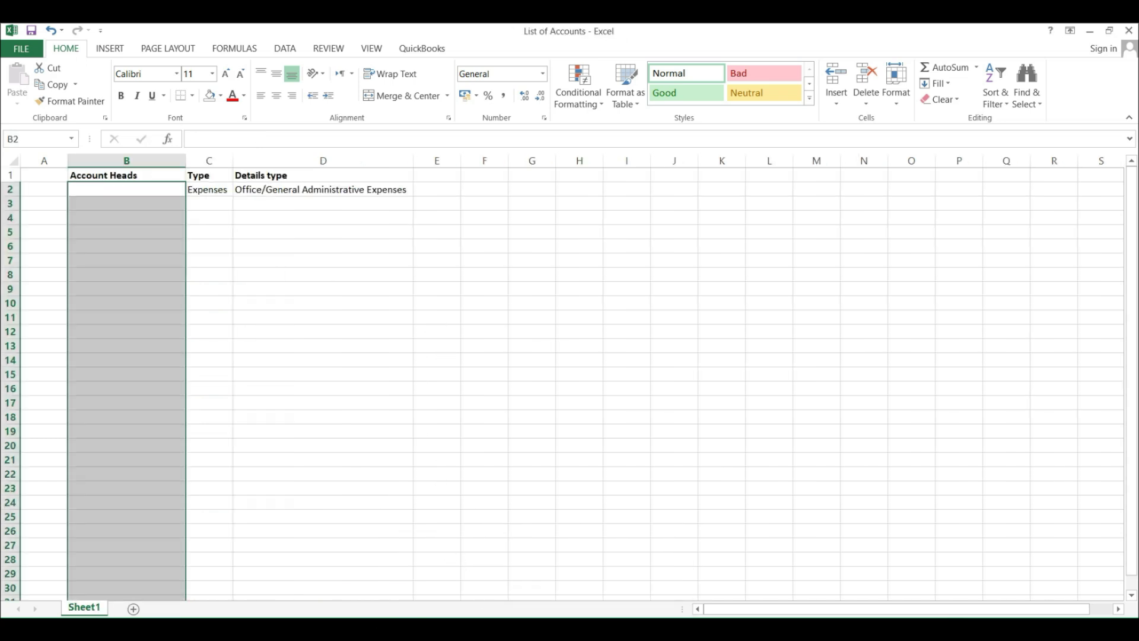
Copy all account heads in C2:C151 of the "bank entires -Expenses" workbook.
{"action": "mouse_move", "coordinate": [527, 629]}
{"action": "left_click", "coordinate": [603, 571]}
{"action": "left_click_drag", "start_coordinate": [178, 189], "coordinate": [178, 188]}
{"action": "key", "text": "shift+Down"}
{"action": "key", "text": "shift+Down"}
{"action": "key", "text": "shift+Down"}
{"action": "key", "text": "shift+Down"}
{"action": "key", "text": "shift+Down"}
{"action": "key", "text": "shift+Down"}
{"action": "key", "text": "shift+Down"}
{"action": "key", "text": "shift+Down"}
{"action": "key", "text": "shift+Down"}
{"action": "key", "text": "shift+Down"}
{"action": "key", "text": "shift+Down"}
{"action": "key", "text": "shift+Down"}
{"action": "key", "text": "shift+Down"}
{"action": "key", "text": "shift+Down"}
{"action": "key", "text": "shift+Down"}
{"action": "key", "text": "shift+Down"}
{"action": "key", "text": "shift+Down"}
{"action": "key", "text": "shift+Down"}
{"action": "key", "text": "shift+Down"}
{"action": "key", "text": "shift+Down"}
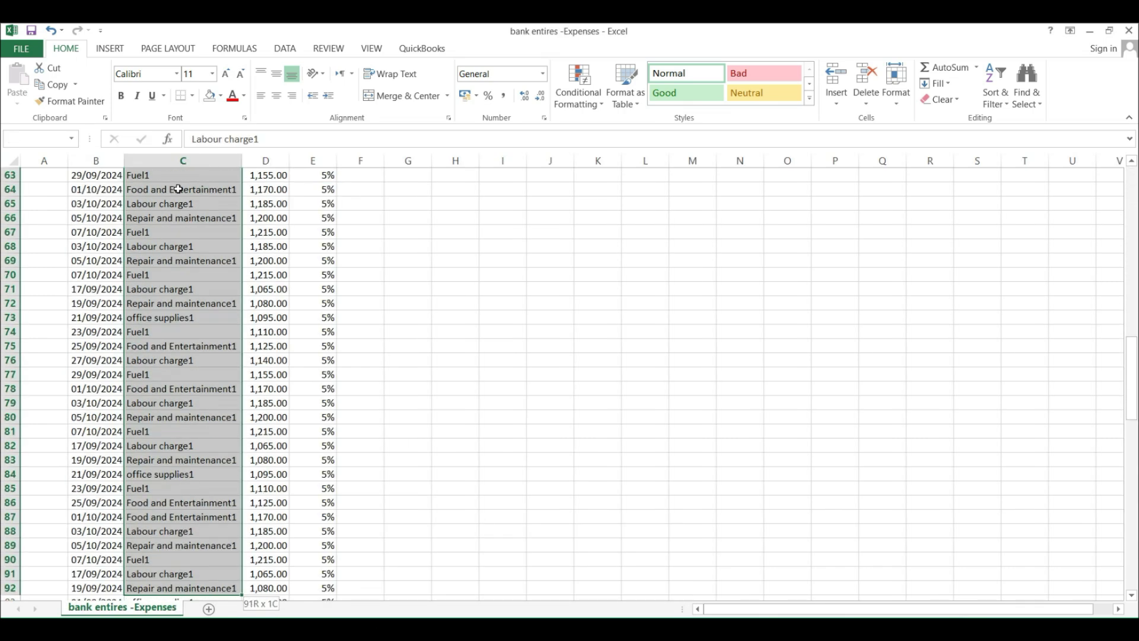
{"action": "key", "text": "shift+Down"}
{"action": "key", "text": "shift+Down"}
{"action": "key", "text": "shift+Down"}
{"action": "key", "text": "shift+Down"}
{"action": "key", "text": "shift+Down"}
{"action": "key", "text": "shift+Down"}
{"action": "key", "text": "shift+Down"}
{"action": "key", "text": "shift+Down"}
{"action": "key", "text": "shift+Down"}
{"action": "key", "text": "shift+Down"}
{"action": "key", "text": "shift+Down"}
{"action": "key", "text": "shift+Down"}
{"action": "key", "text": "shift+Down"}
{"action": "key", "text": "shift+Down"}
{"action": "key", "text": "shift+Down"}
{"action": "key", "text": "shift+Down"}
{"action": "key", "text": "shift+Down"}
{"action": "key", "text": "shift+Down"}
{"action": "key", "text": "shift+Down"}
{"action": "key", "text": "shift+Down"}
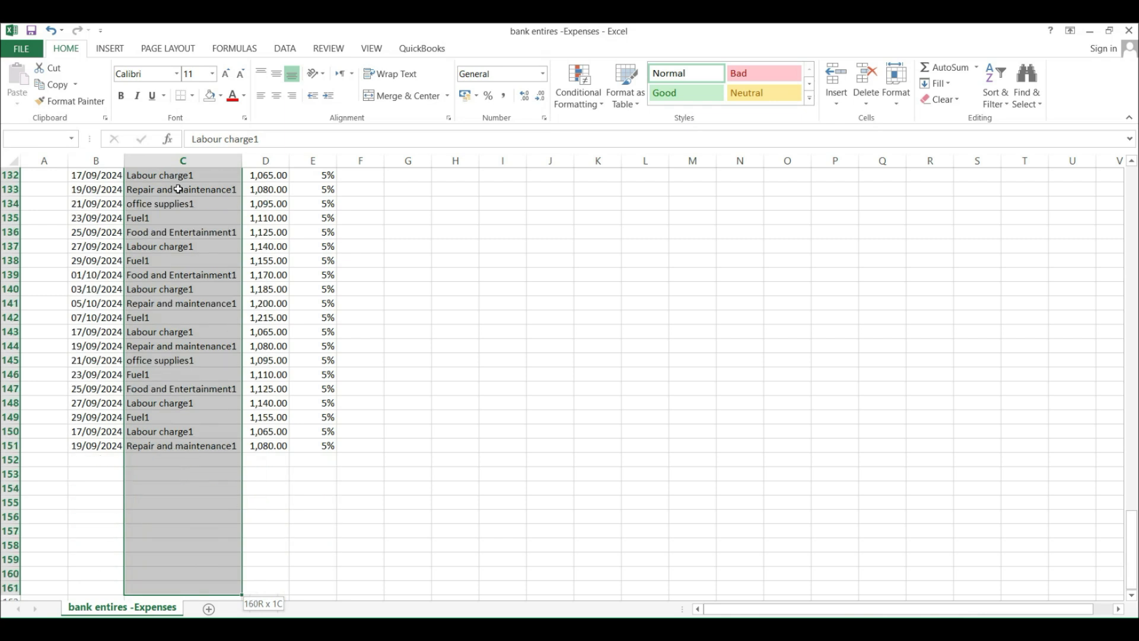
{"action": "key", "text": "shift+Up"}
{"action": "key", "text": "shift+Up"}
{"action": "key", "text": "shift+Up"}
{"action": "key", "text": "shift+Up"}
{"action": "key", "text": "shift+Up"}
{"action": "key", "text": "shift+Up"}
{"action": "key", "text": "shift+Up"}
{"action": "key", "text": "shift+Up"}
{"action": "key", "text": "shift+Up"}
{"action": "key", "text": "shift+Up"}
{"action": "key", "text": "shift+Down"}
{"action": "key", "text": "shift+Down"}
{"action": "key", "text": "shift+Down"}
{"action": "key", "text": "shift+Down"}
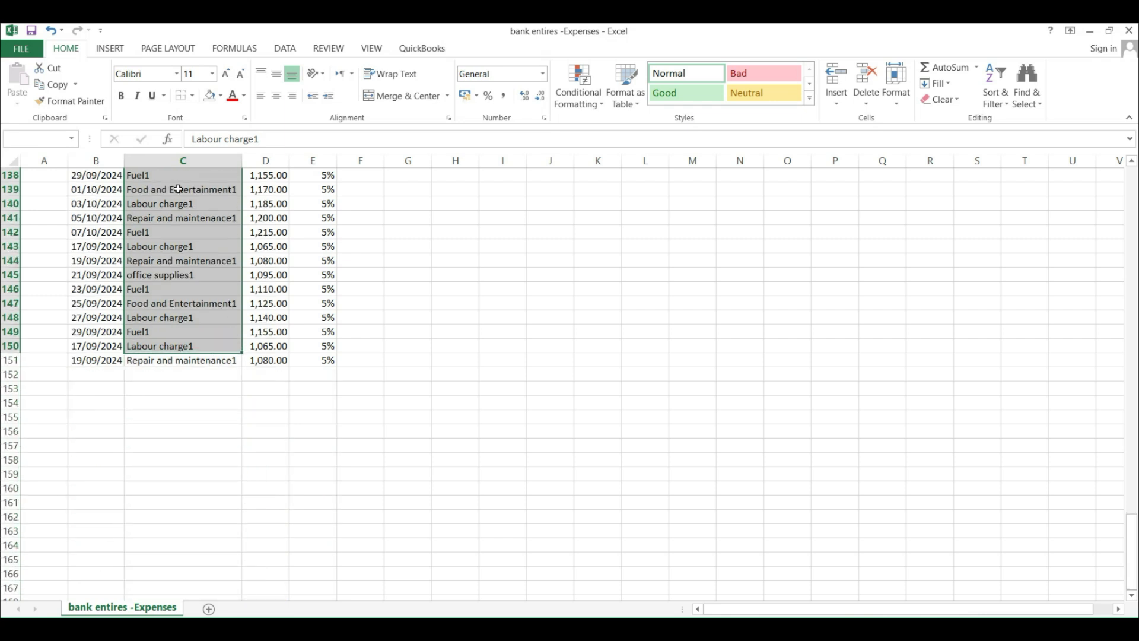
{"action": "key", "text": "ctrl+c"}
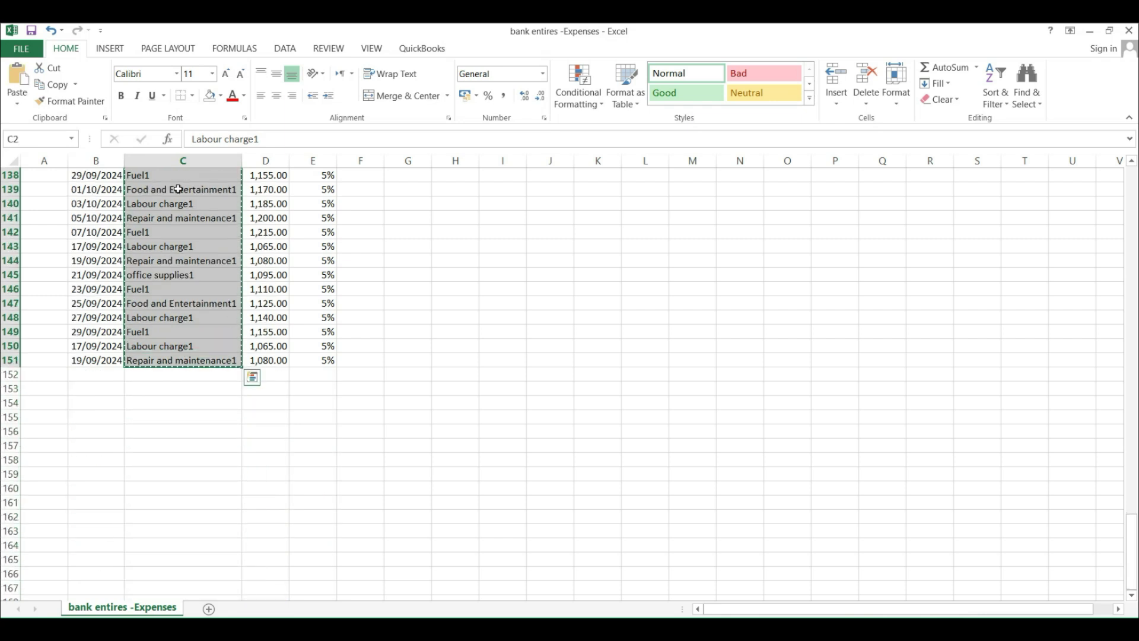
Paste the copied account heads under Account Heads from B2 in the List of Accounts workbook, check the last rows and minimize it.
{"action": "key", "text": "alt+Tab"}
{"action": "left_click", "coordinate": [218, 249]}
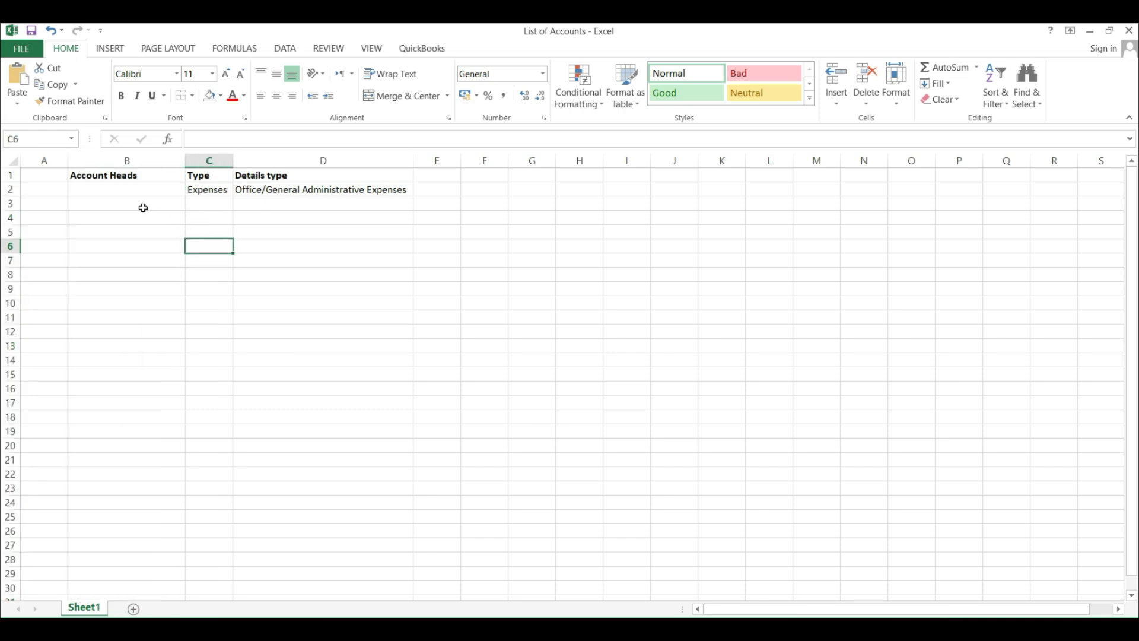
{"action": "left_click", "coordinate": [136, 193]}
{"action": "key", "text": "ctrl+v"}
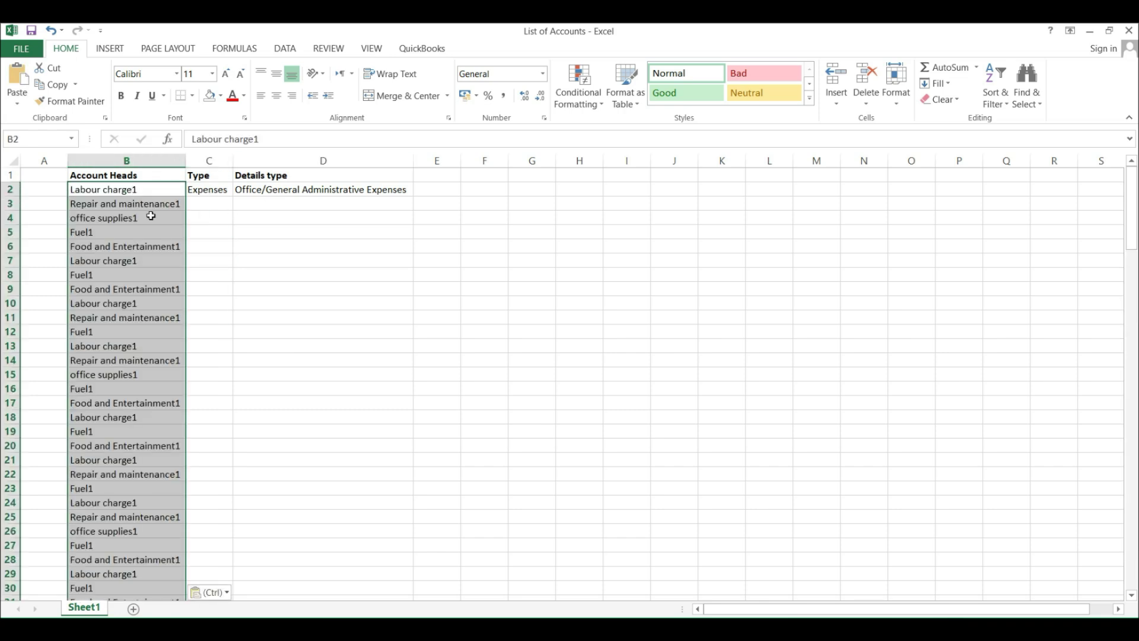
{"action": "scroll", "coordinate": [290, 399], "scroll_direction": "down", "scroll_amount": 13}
{"action": "scroll", "coordinate": [290, 399], "scroll_direction": "down", "scroll_amount": 20}
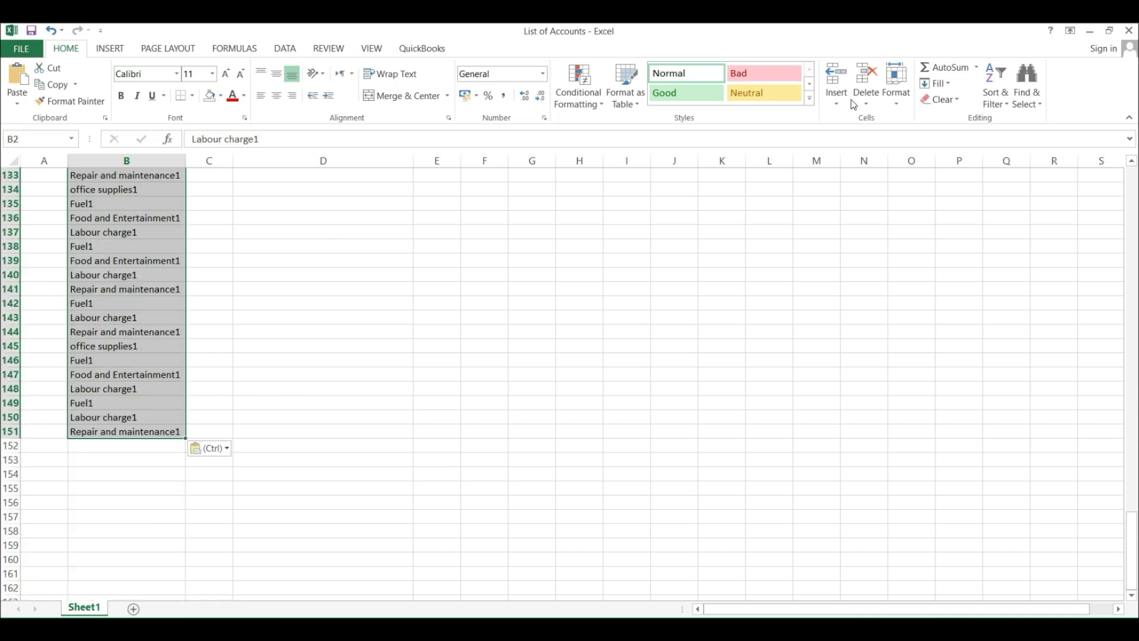
{"action": "left_click", "coordinate": [1091, 33]}
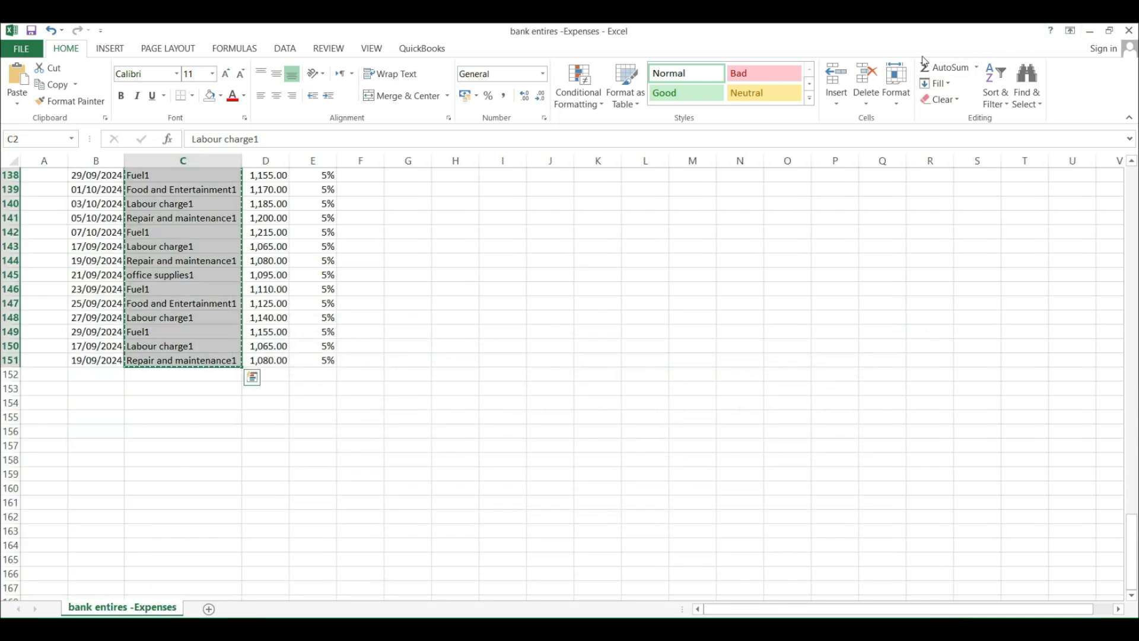
Minimize the open windows, open "Cash entries -Expenses" from the Batch Entries folder and auto-fit its Date column.
{"action": "left_click", "coordinate": [1095, 37]}
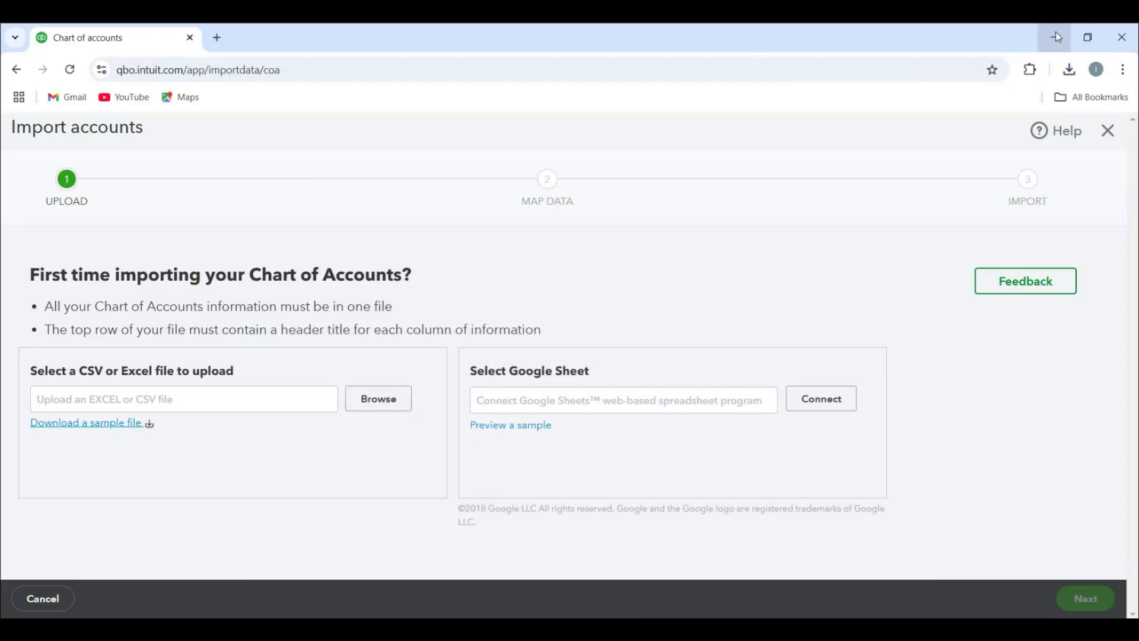
{"action": "left_click", "coordinate": [1057, 37]}
{"action": "left_click", "coordinate": [301, 133]}
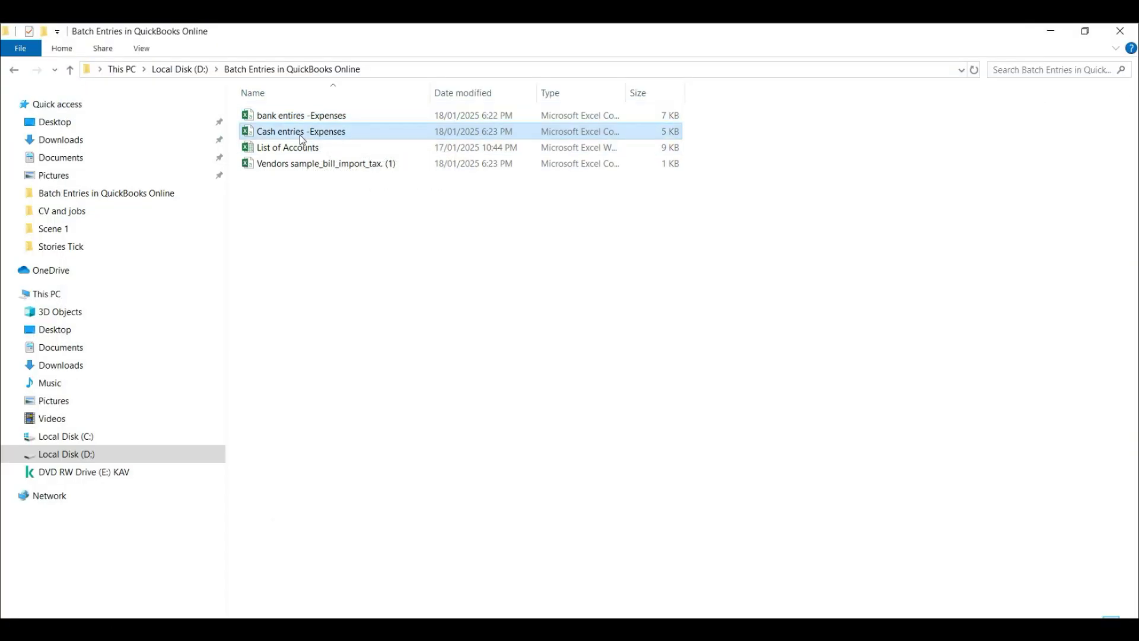
{"action": "double_click", "coordinate": [301, 134]}
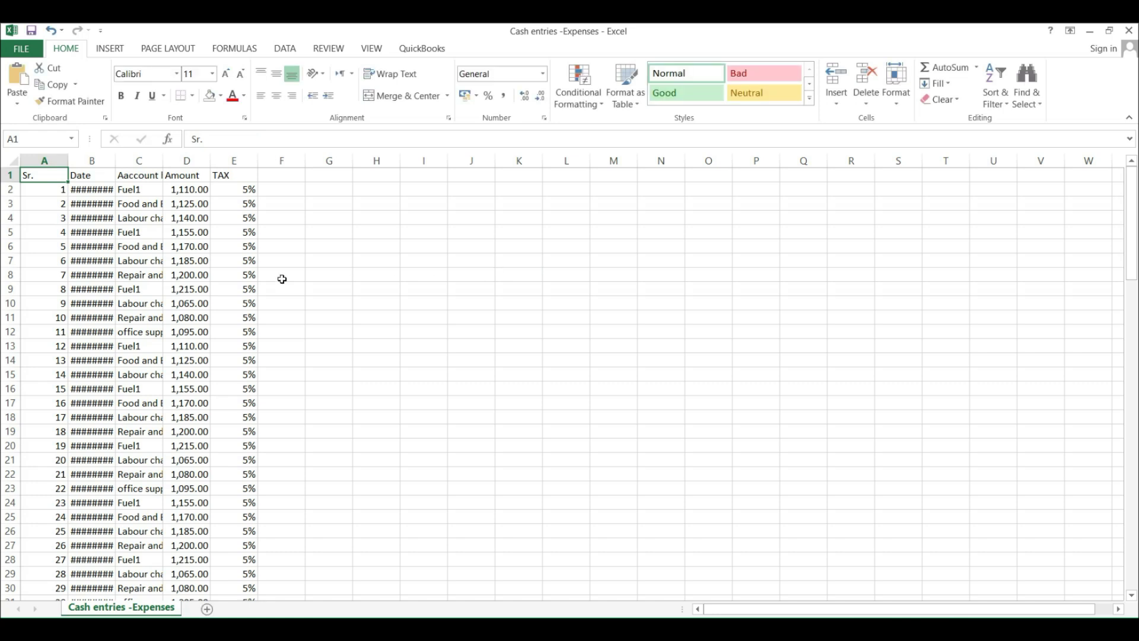
{"action": "double_click", "coordinate": [116, 163]}
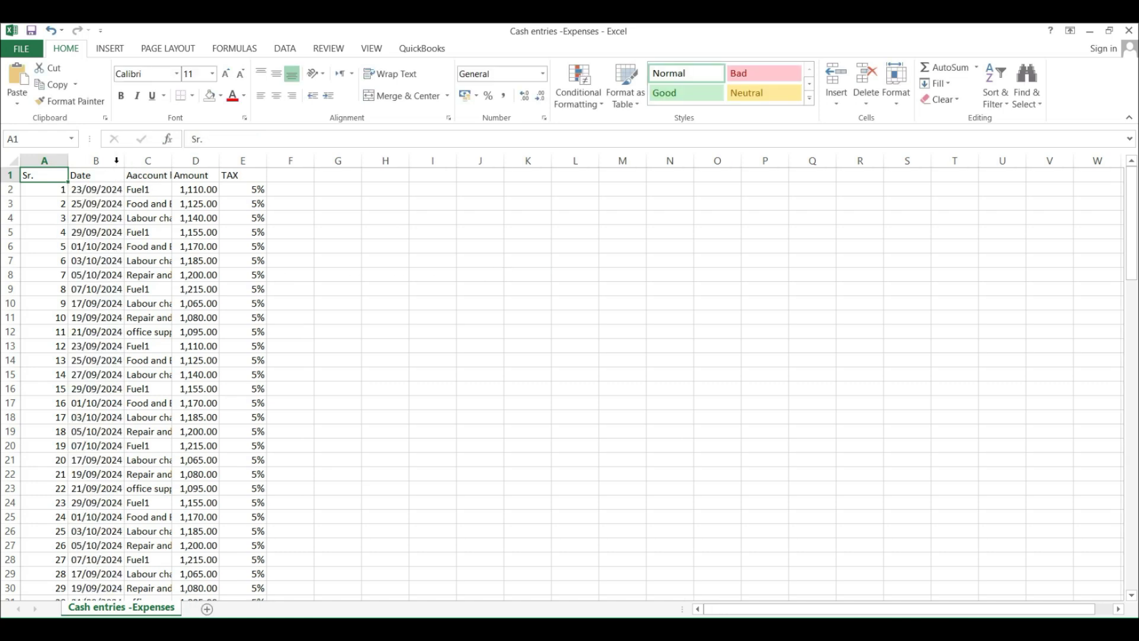
Copy all account heads in C2:C111 of the "Cash entries -Expenses" workbook.
{"action": "left_click", "coordinate": [143, 191]}
{"action": "left_click_drag", "start_coordinate": [149, 189], "coordinate": [148, 390]}
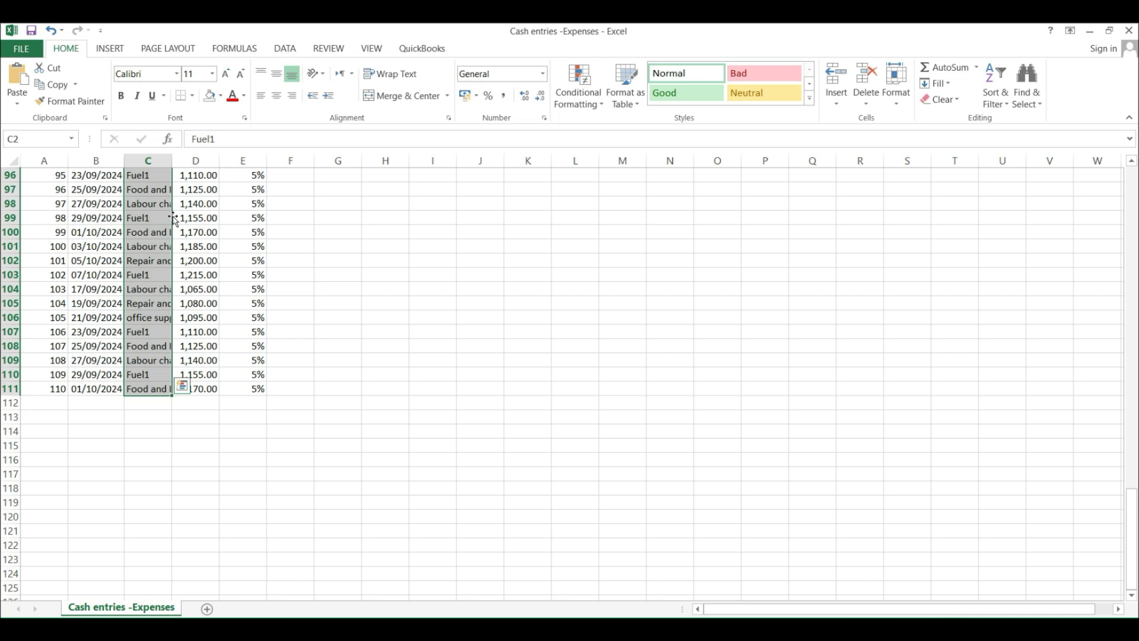
{"action": "key", "text": "ctrl+c"}
Paste the cash account heads into the List of Accounts workbook from B152, below the existing entries, and minimize both workbooks.
{"action": "key", "text": "alt+Tab"}
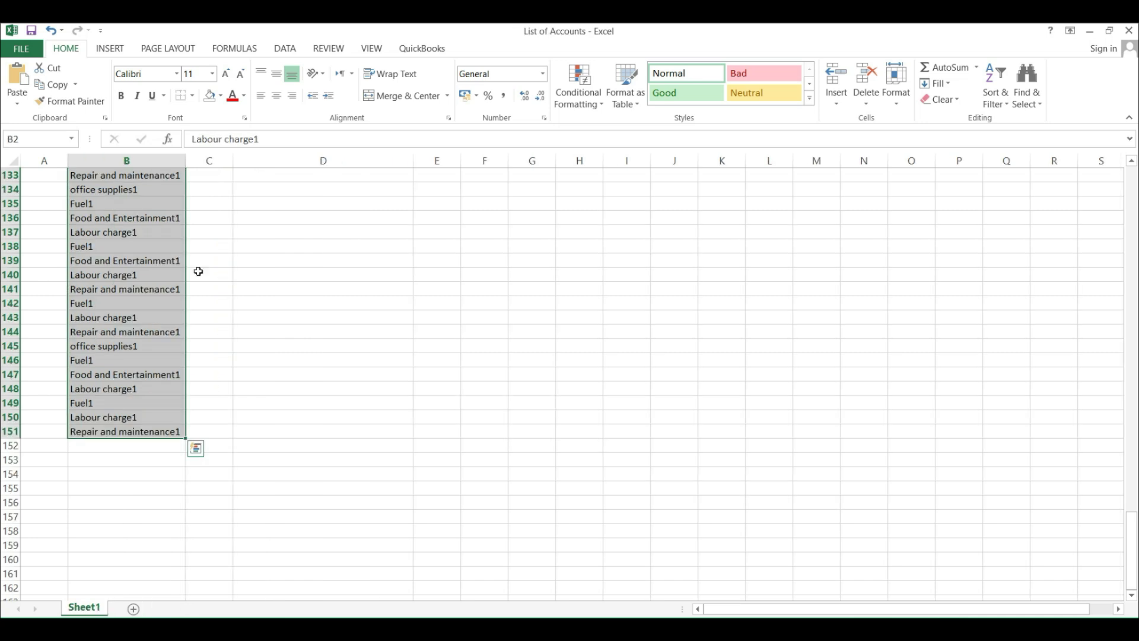
{"action": "left_click", "coordinate": [129, 446]}
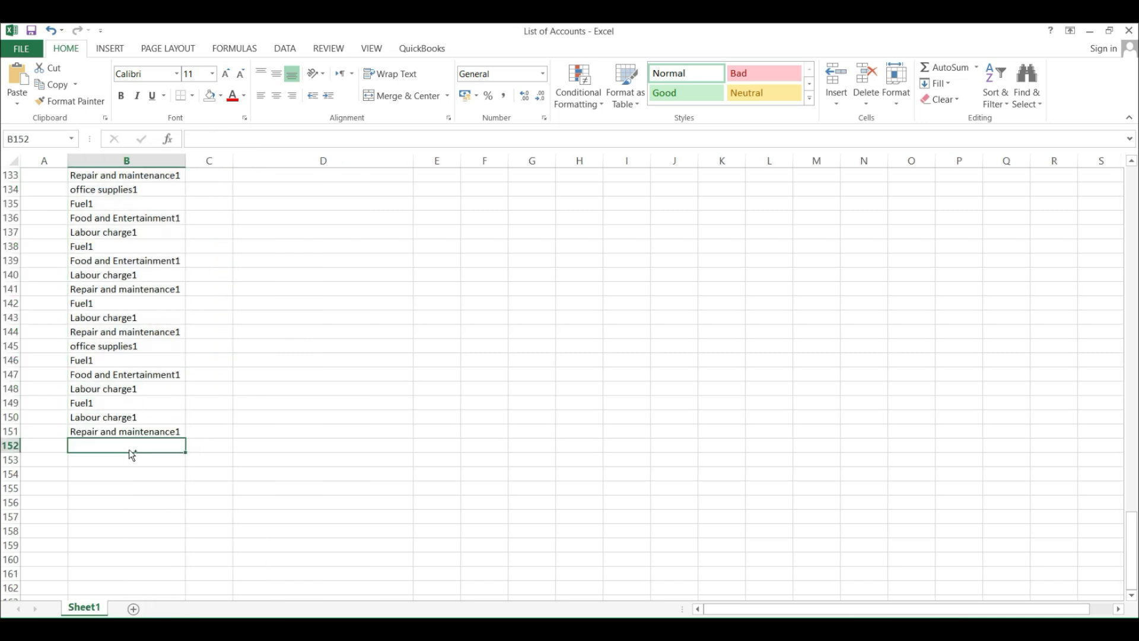
{"action": "key", "text": "ctrl+v"}
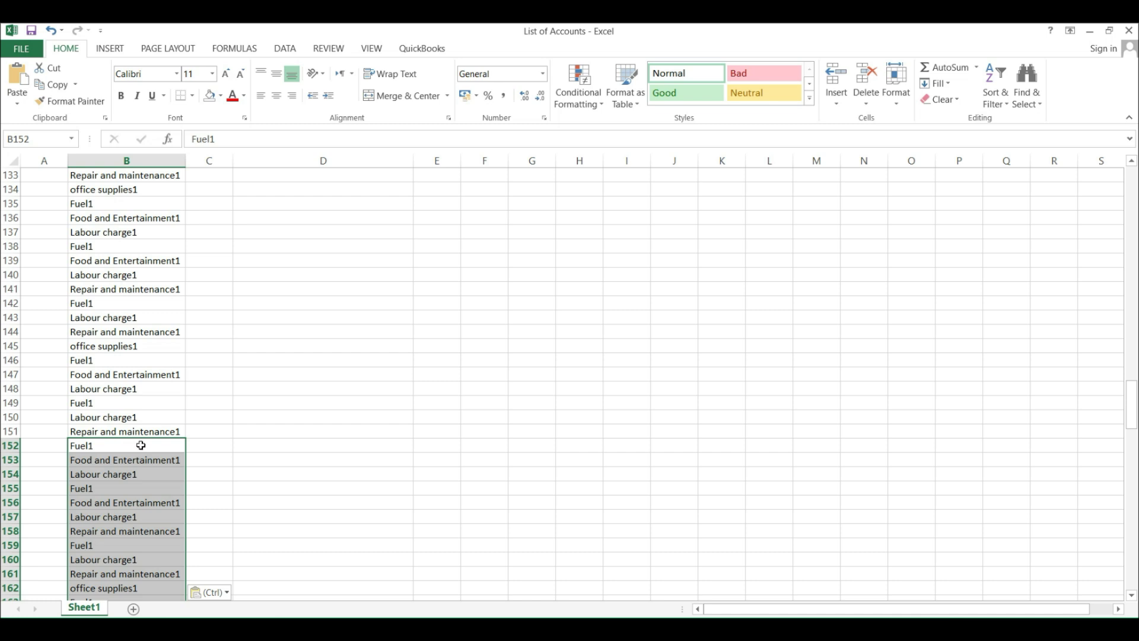
{"action": "key", "text": "alt+Tab"}
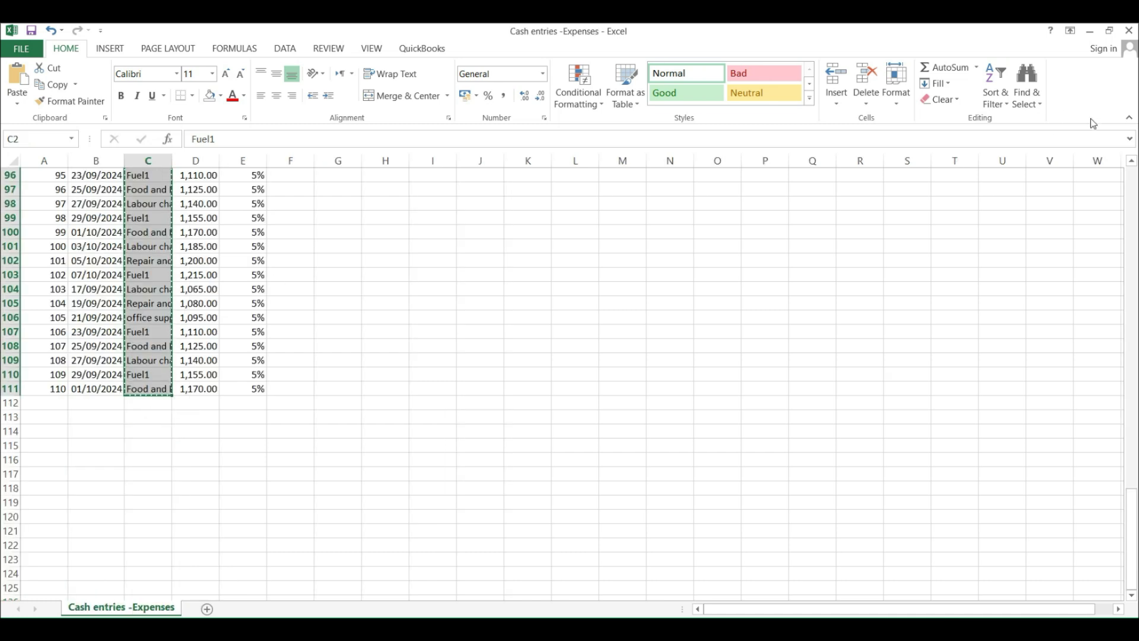
{"action": "left_click", "coordinate": [1091, 31]}
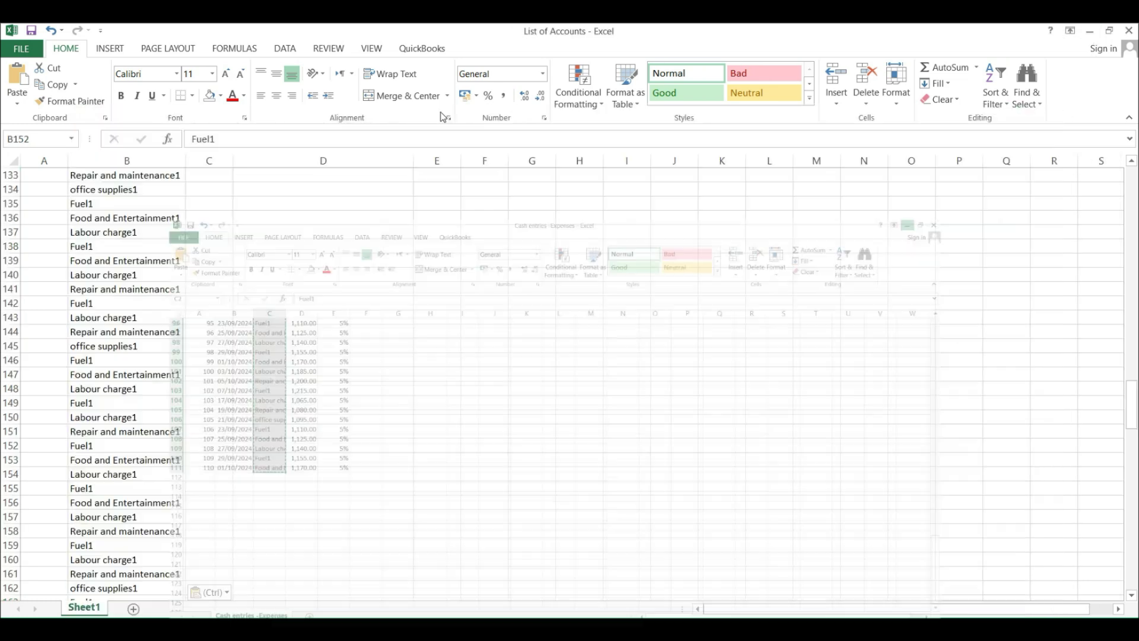
{"action": "left_click", "coordinate": [1090, 31]}
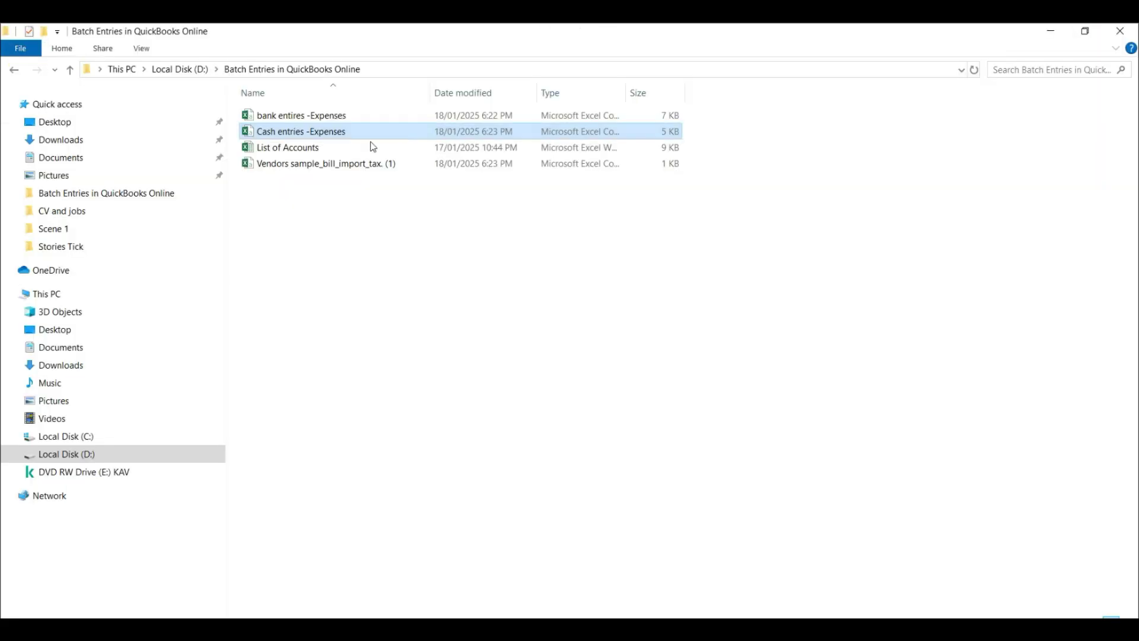
Open "Vendors sample_bill_import_tax. (1)", auto-fit the *Account column and copy its account heads in H2:H10.
{"action": "double_click", "coordinate": [295, 166]}
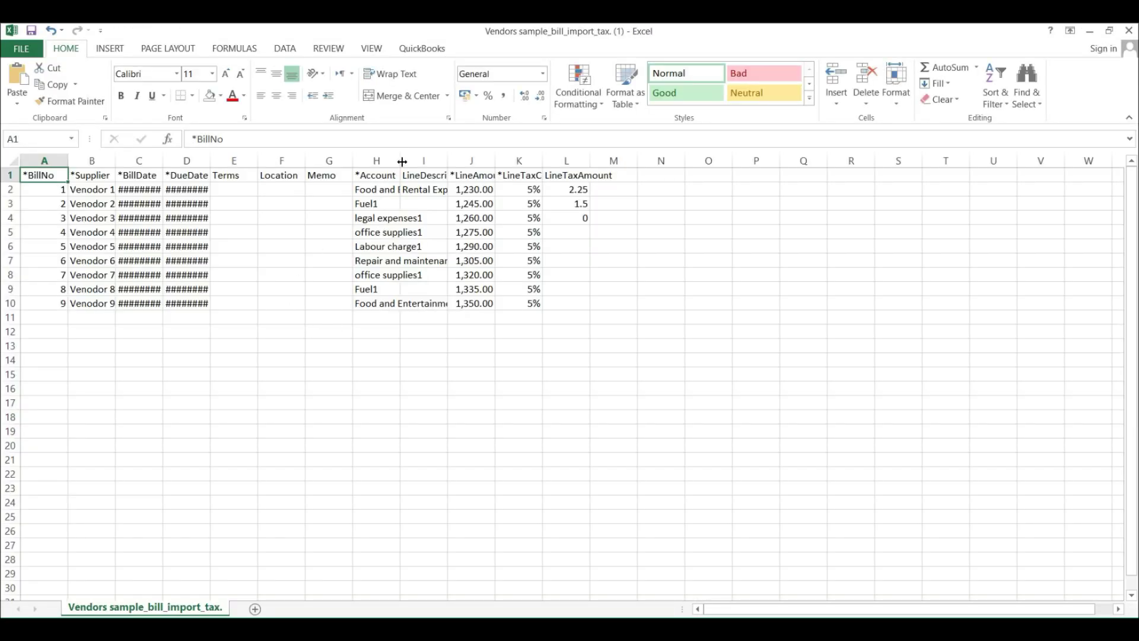
{"action": "double_click", "coordinate": [402, 162]}
{"action": "left_click_drag", "start_coordinate": [398, 209], "coordinate": [387, 303]}
{"action": "key", "text": "ctrl+c"}
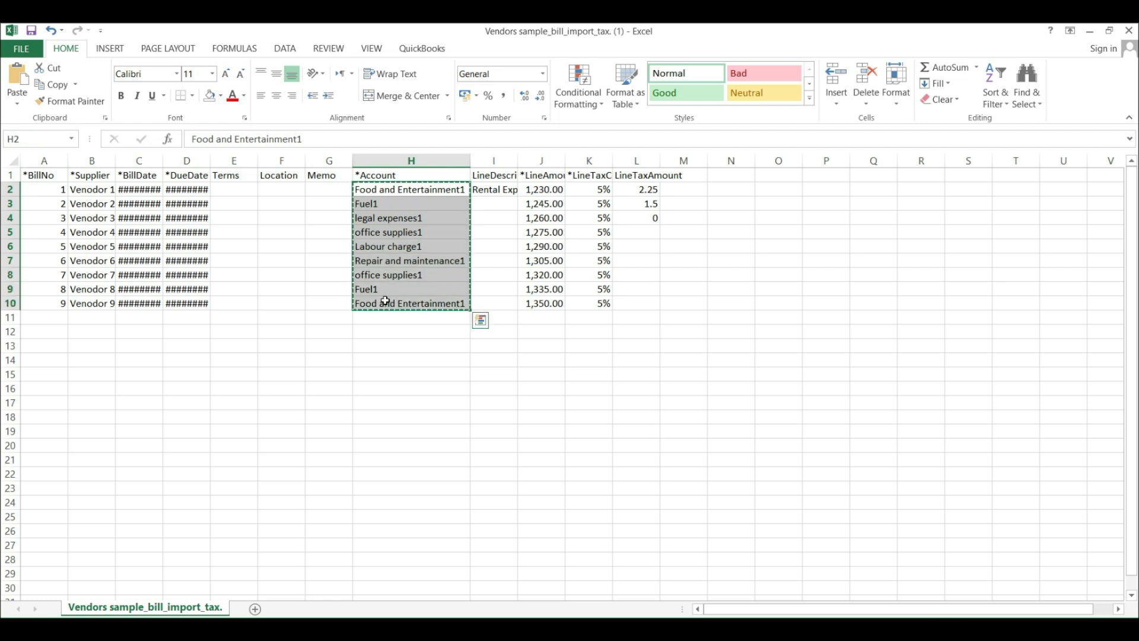
Paste the vendor bill account heads into the List of Accounts workbook from B262, below the last entry.
{"action": "key", "text": "alt+Tab"}
{"action": "scroll", "coordinate": [302, 410], "scroll_direction": "down", "scroll_amount": 7}
{"action": "scroll", "coordinate": [302, 410], "scroll_direction": "down", "scroll_amount": 20}
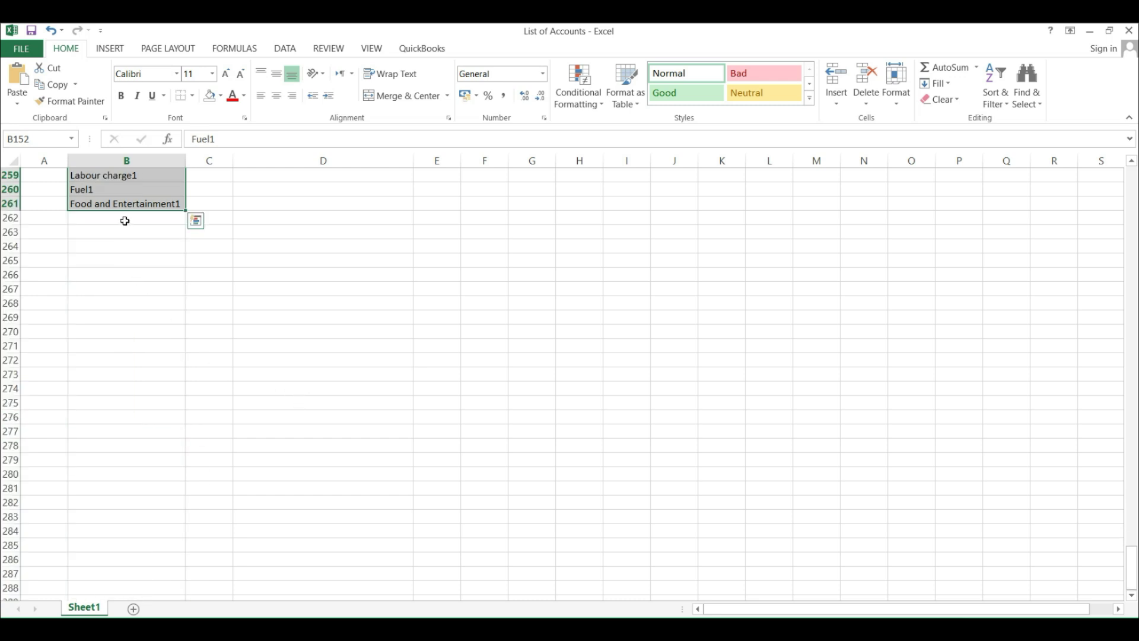
{"action": "left_click", "coordinate": [125, 220]}
{"action": "key", "text": "ctrl+v"}
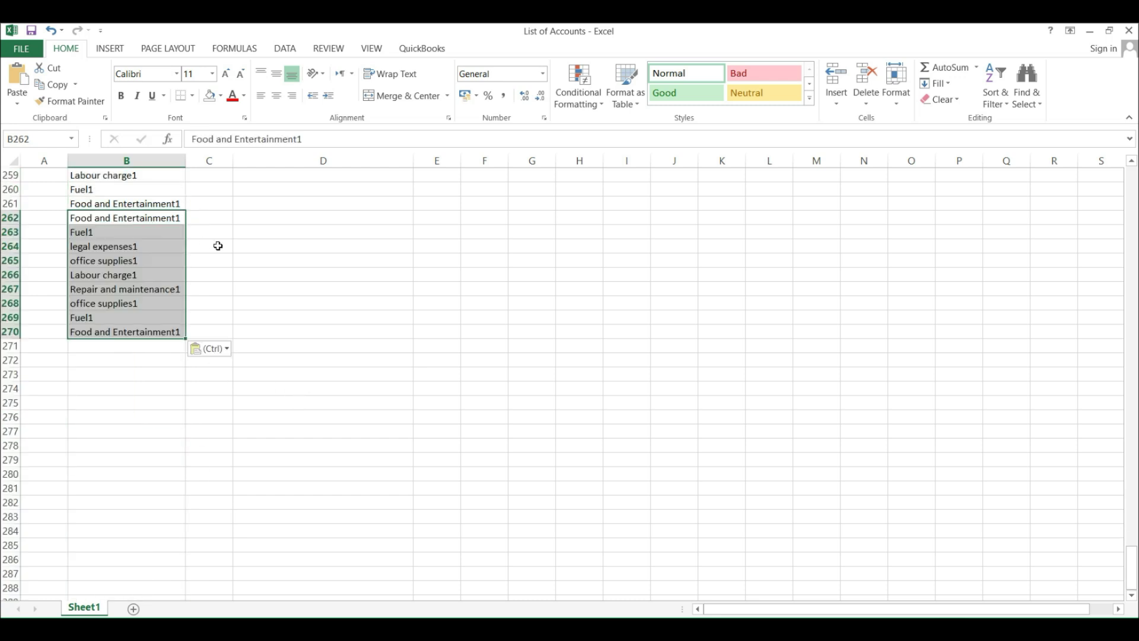
Fill the Type "Expenses" and the Details type "Office/General Administrative Expenses" from row 2 down for all account heads.
{"action": "scroll", "coordinate": [205, 242], "scroll_direction": "up", "scroll_amount": 20}
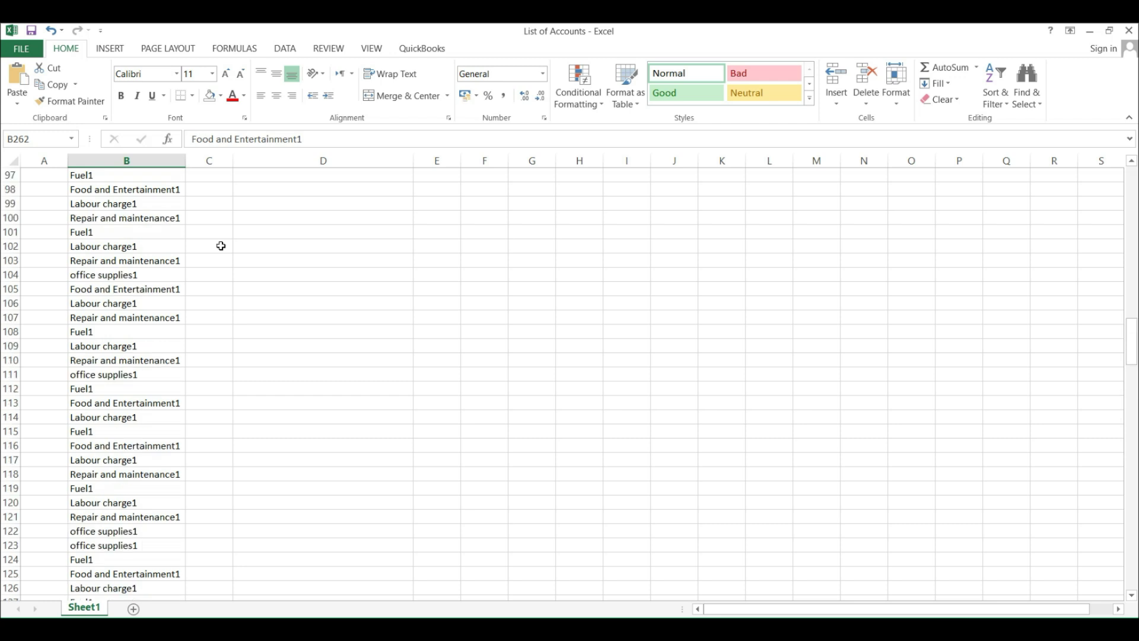
{"action": "scroll", "coordinate": [221, 246], "scroll_direction": "up", "scroll_amount": 20}
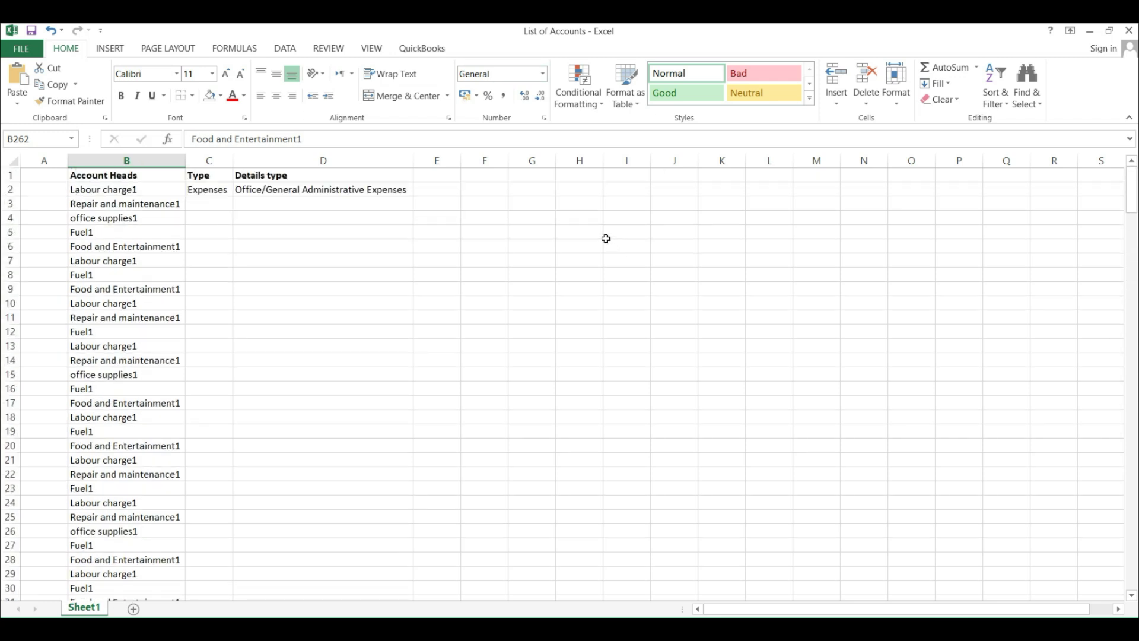
{"action": "left_click", "coordinate": [221, 189]}
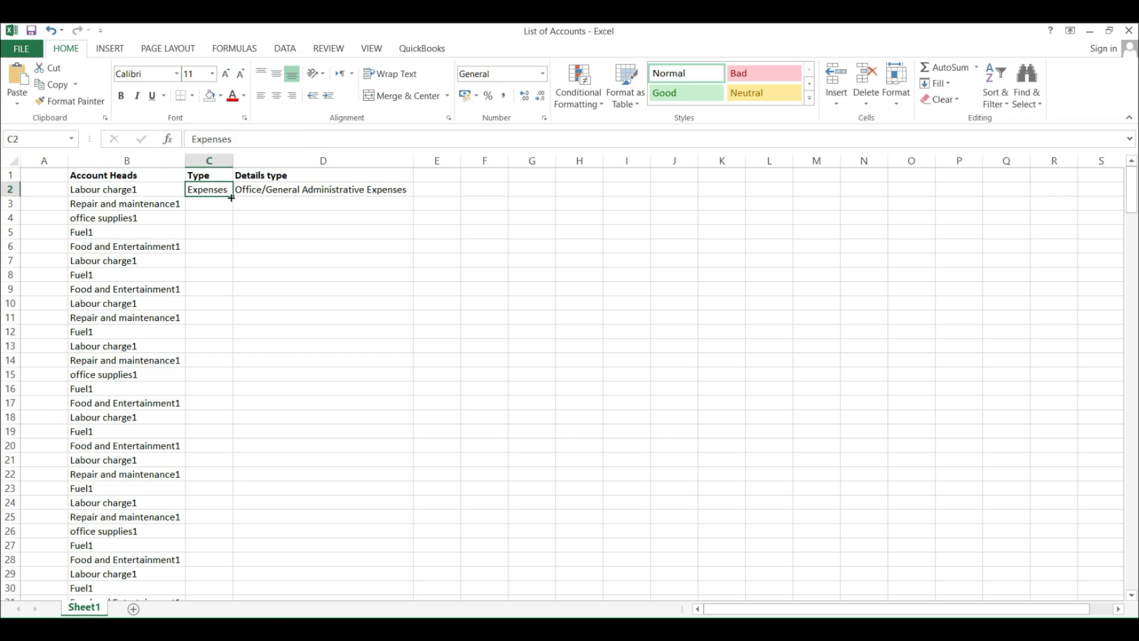
{"action": "double_click", "coordinate": [231, 198]}
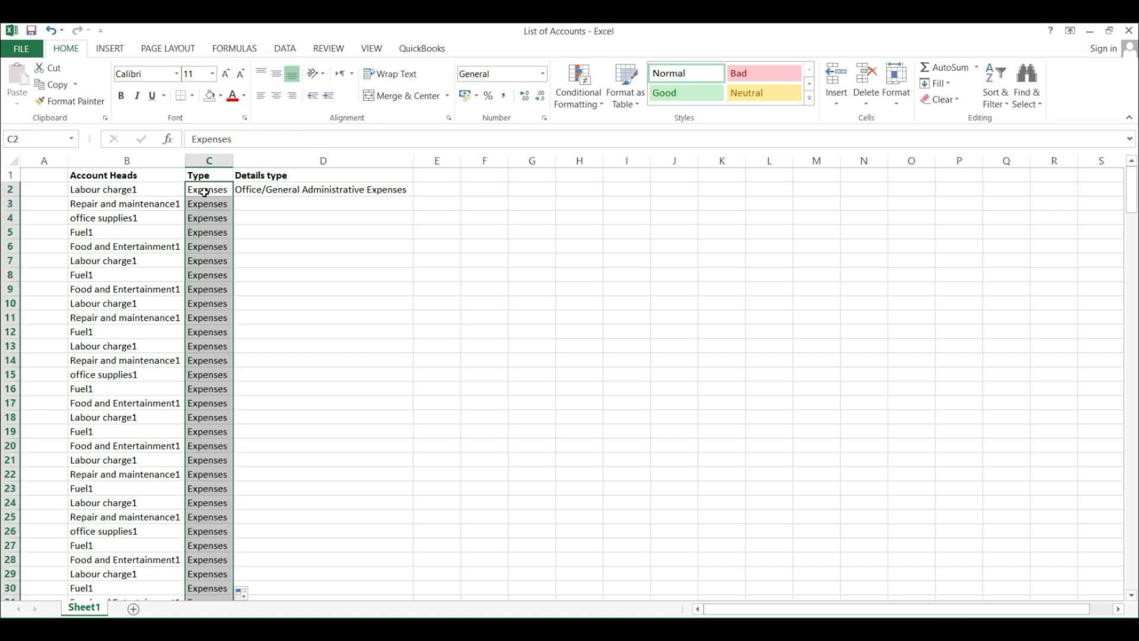
{"action": "left_click", "coordinate": [259, 194]}
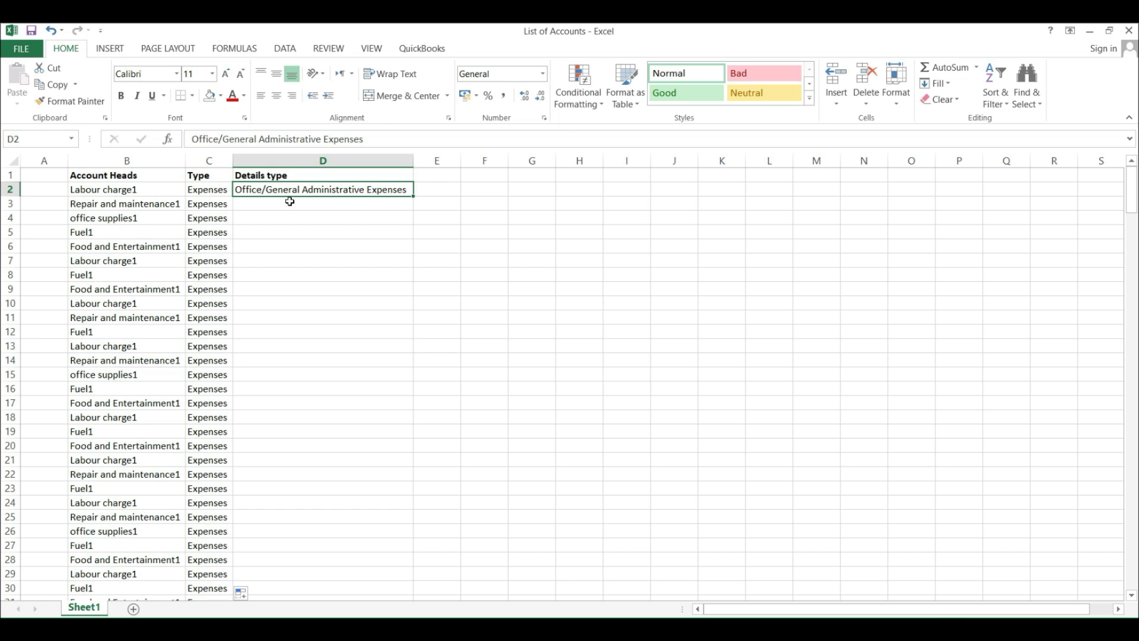
{"action": "double_click", "coordinate": [414, 194]}
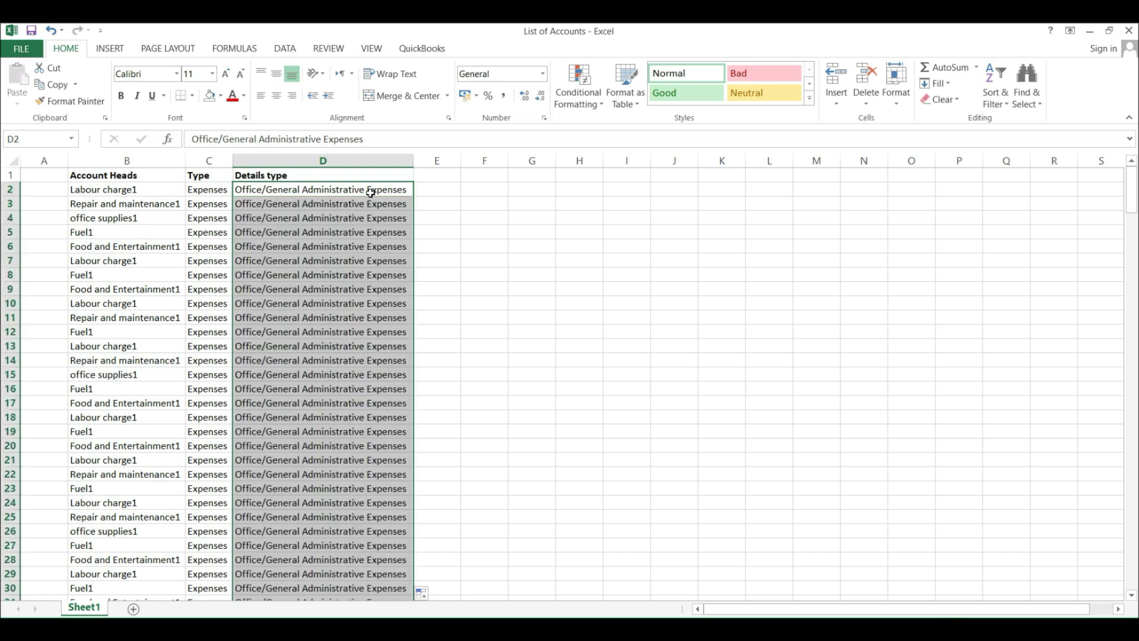
{"action": "left_click_drag", "start_coordinate": [208, 176], "coordinate": [326, 188]}
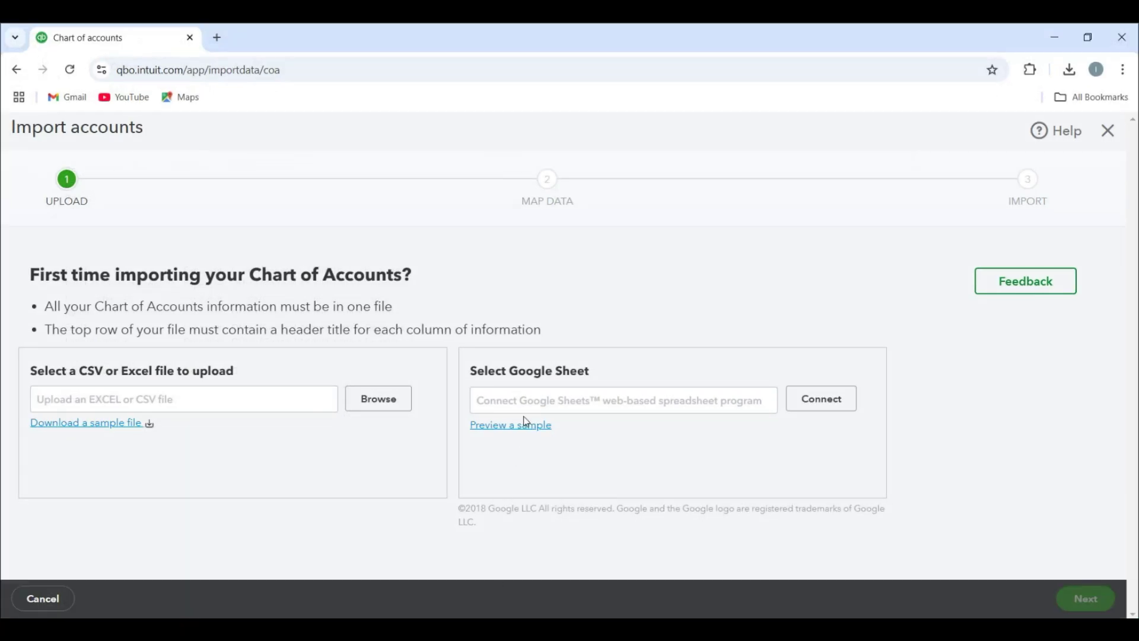
Switch to QuickBooks Online, close the account import page and start a new account from the Chart of accounts.
{"action": "left_click", "coordinate": [1109, 130]}
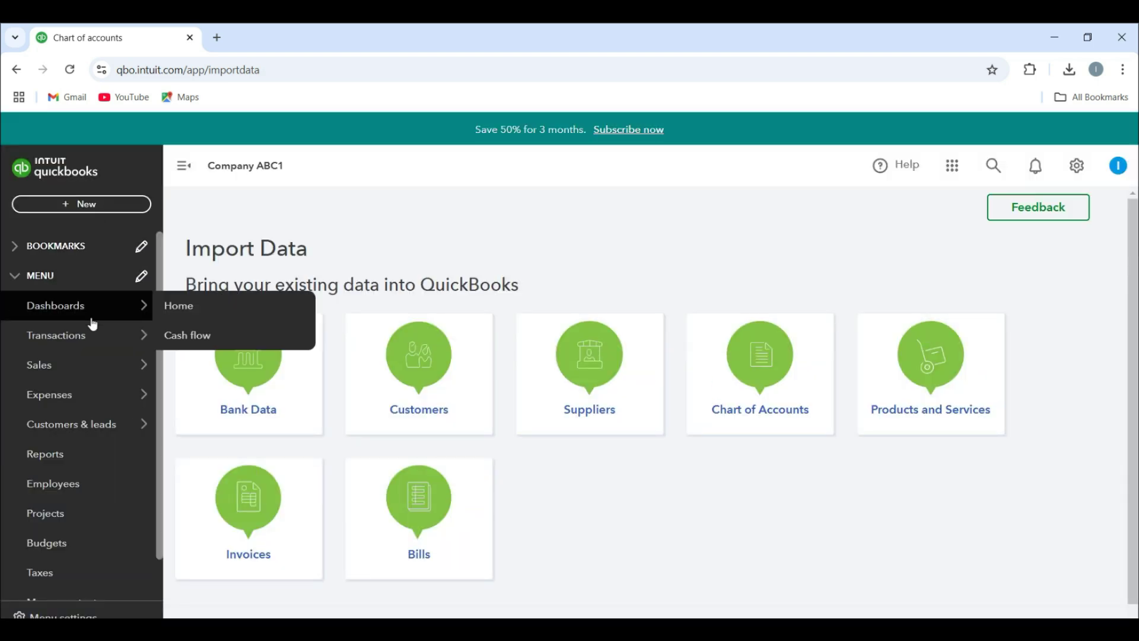
{"action": "mouse_move", "coordinate": [122, 345]}
{"action": "left_click", "coordinate": [239, 426]}
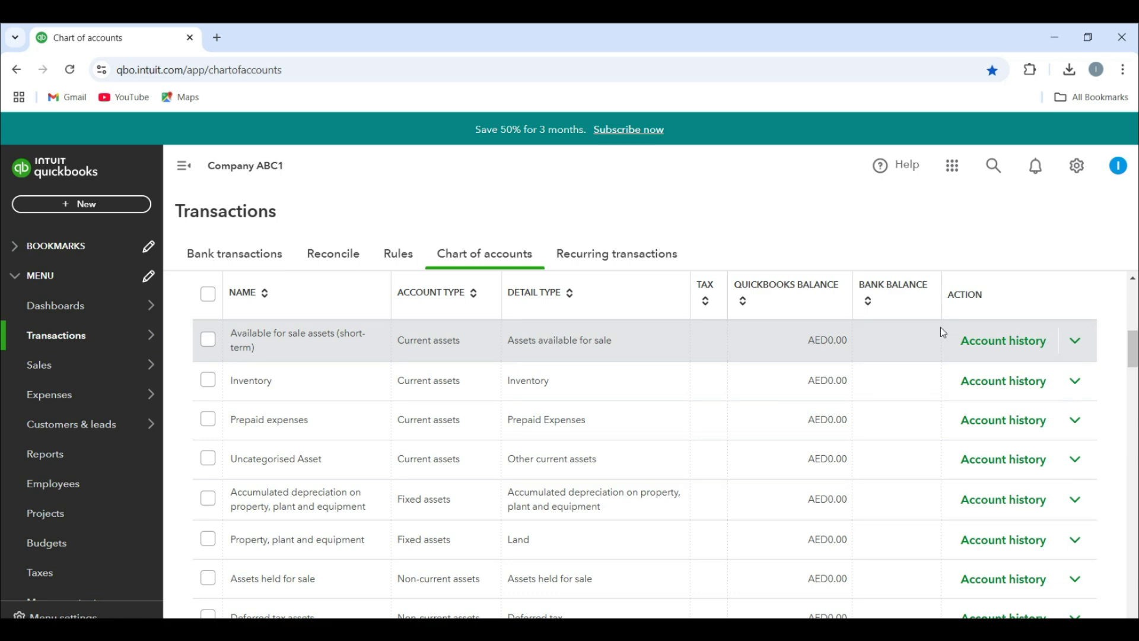
{"action": "scroll", "coordinate": [943, 332], "scroll_direction": "up", "scroll_amount": 5}
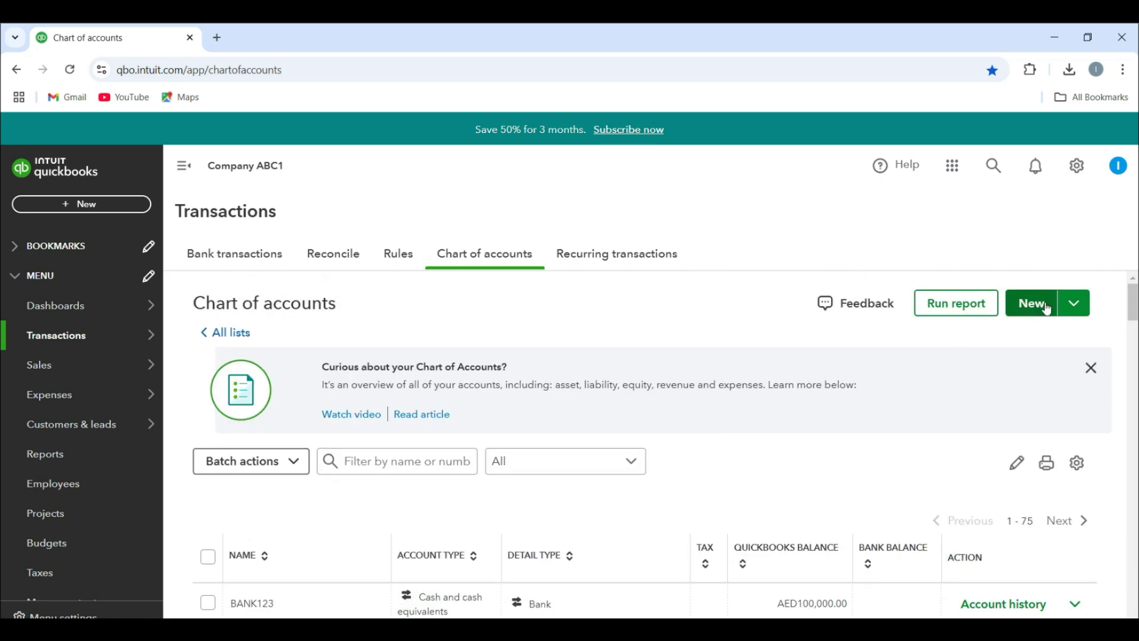
{"action": "left_click", "coordinate": [1033, 304]}
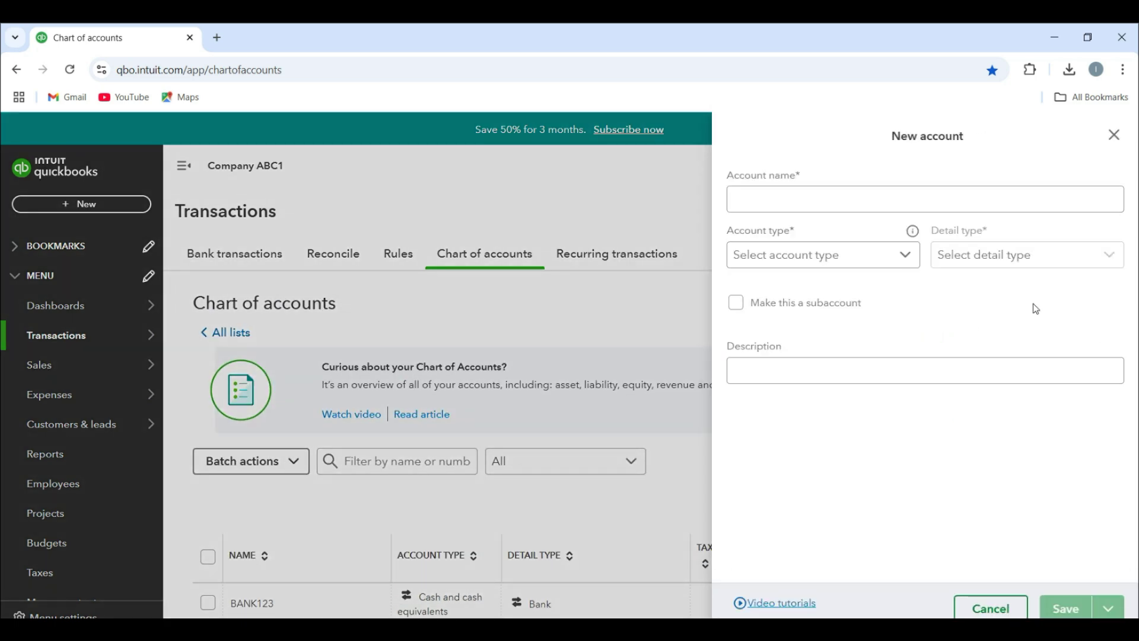
Set the new account's account type to Expenses and its detail type to Office/General Administrative Expenses.
{"action": "left_click", "coordinate": [906, 259]}
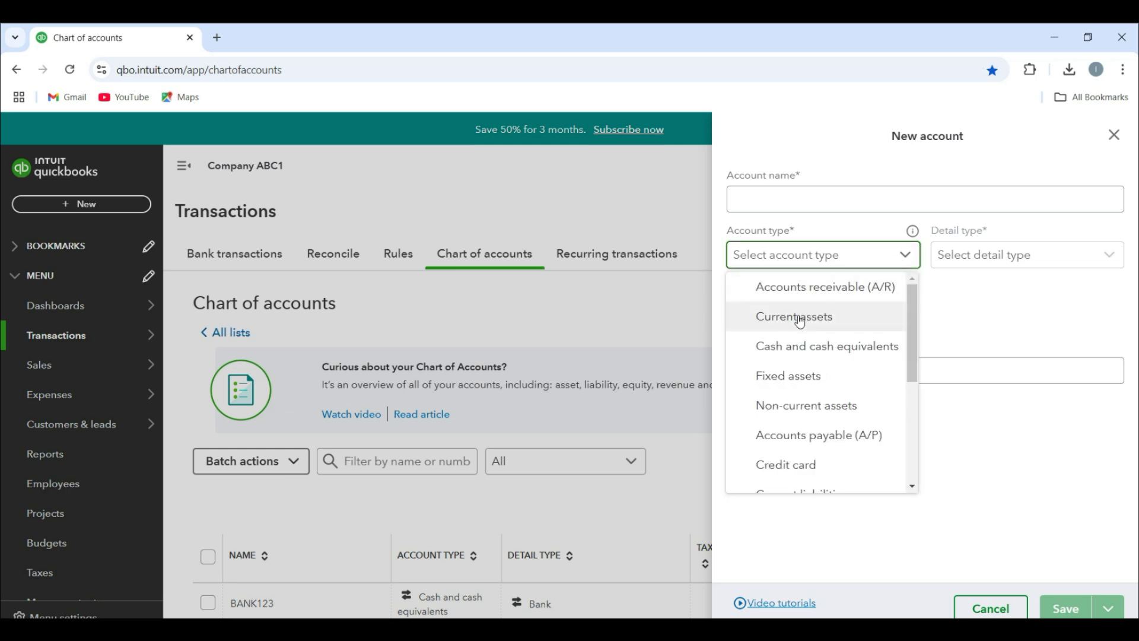
{"action": "scroll", "coordinate": [808, 402], "scroll_direction": "down", "scroll_amount": 3}
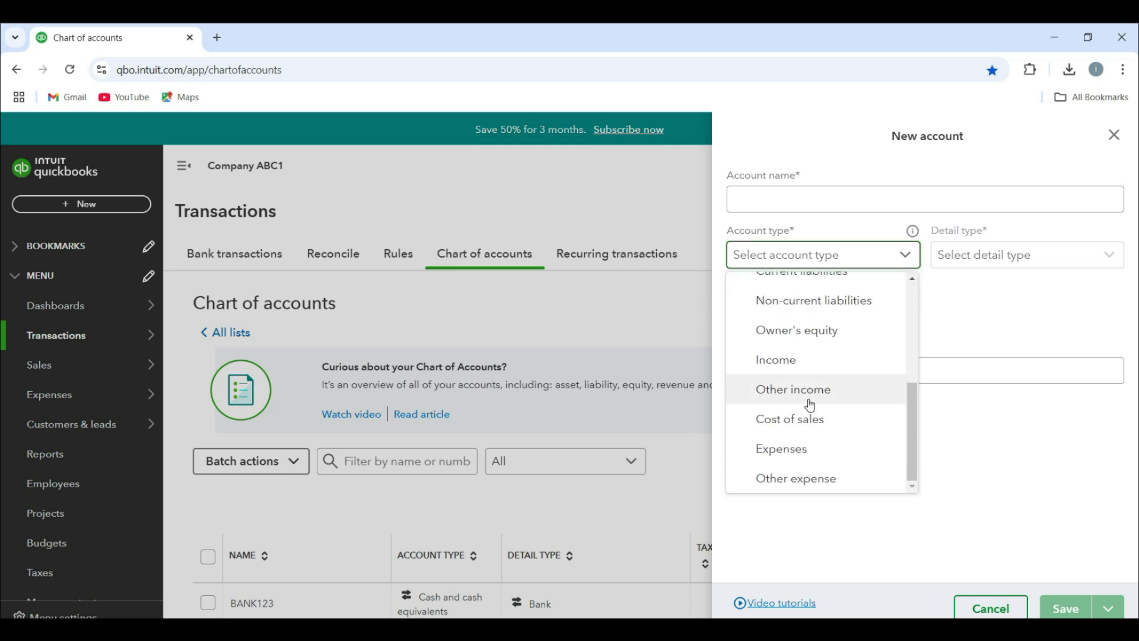
{"action": "left_click", "coordinate": [809, 452]}
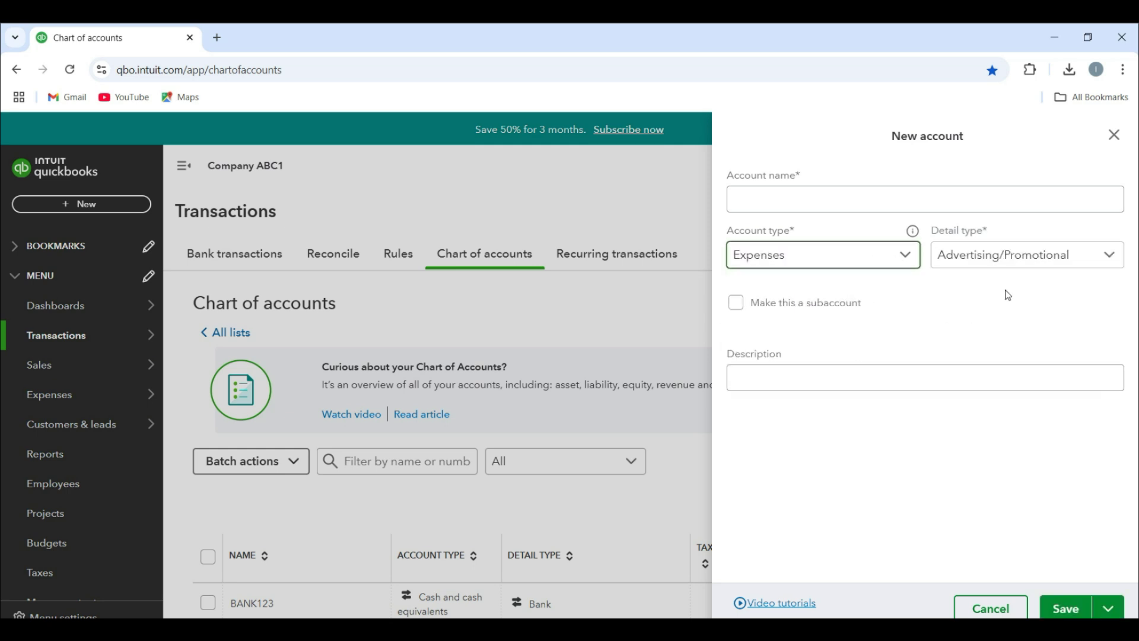
{"action": "left_click", "coordinate": [1096, 256]}
{"action": "scroll", "coordinate": [939, 407], "scroll_direction": "down", "scroll_amount": 5}
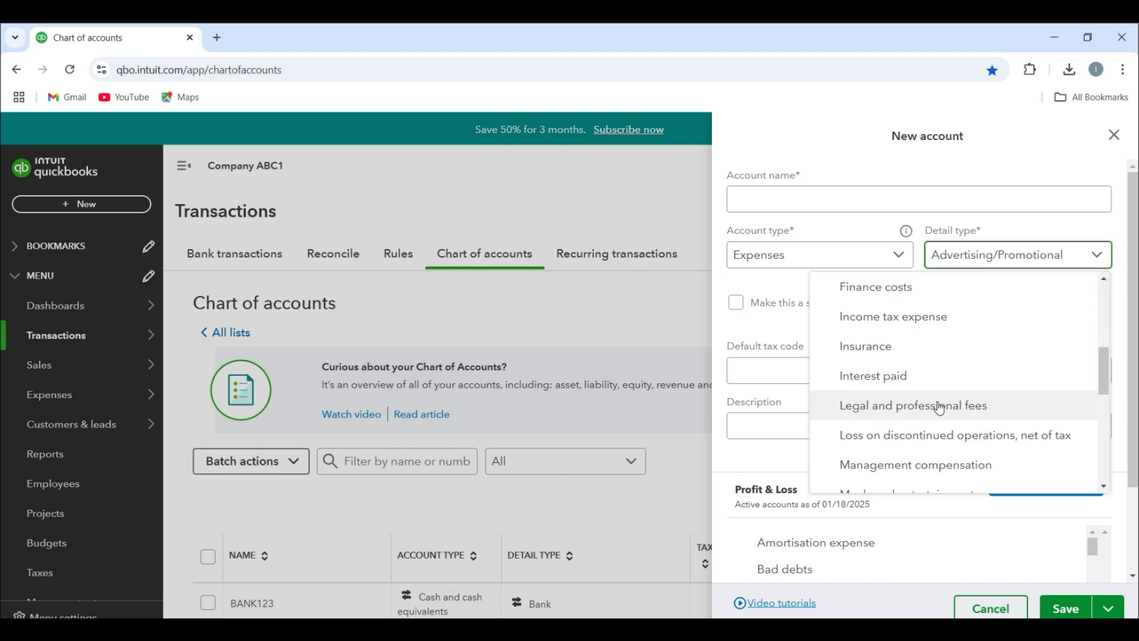
{"action": "scroll", "coordinate": [941, 404], "scroll_direction": "up", "scroll_amount": 3}
{"action": "scroll", "coordinate": [939, 402], "scroll_direction": "down", "scroll_amount": 5}
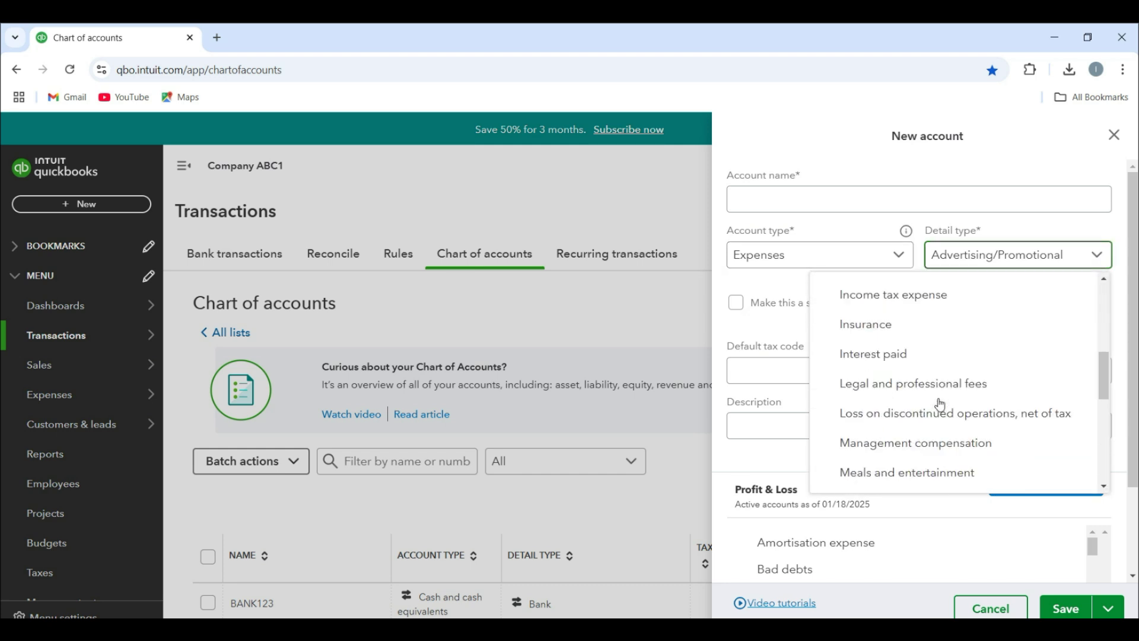
{"action": "left_click", "coordinate": [950, 377]}
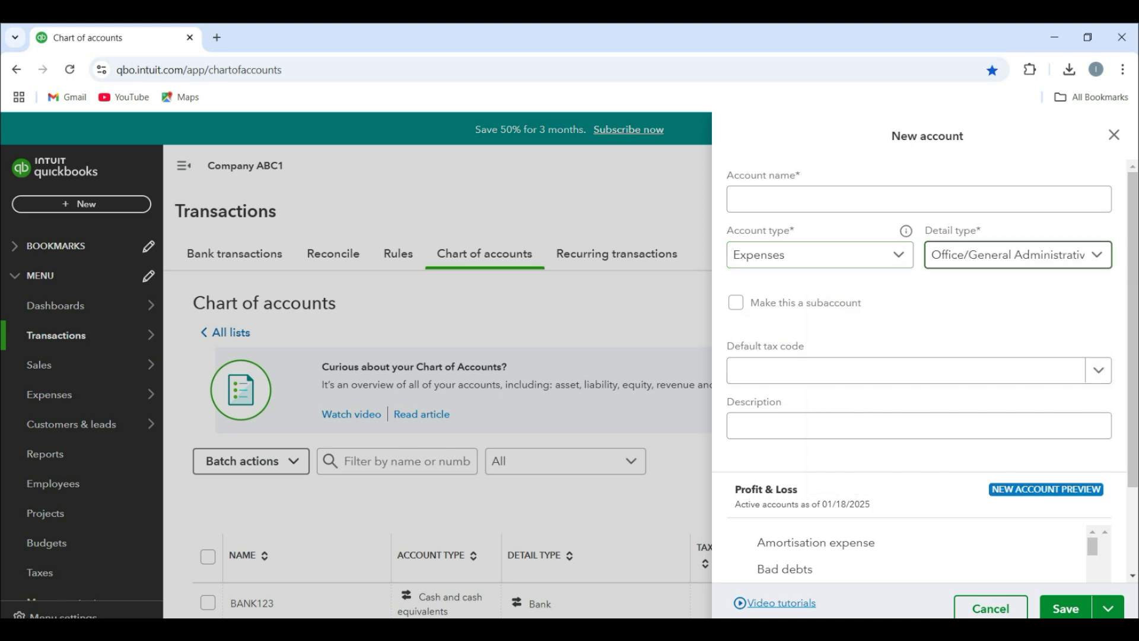
Return to the List of Accounts workbook in Excel and select the Account Heads, Type and Details type headers.
{"action": "mouse_move", "coordinate": [508, 535]}
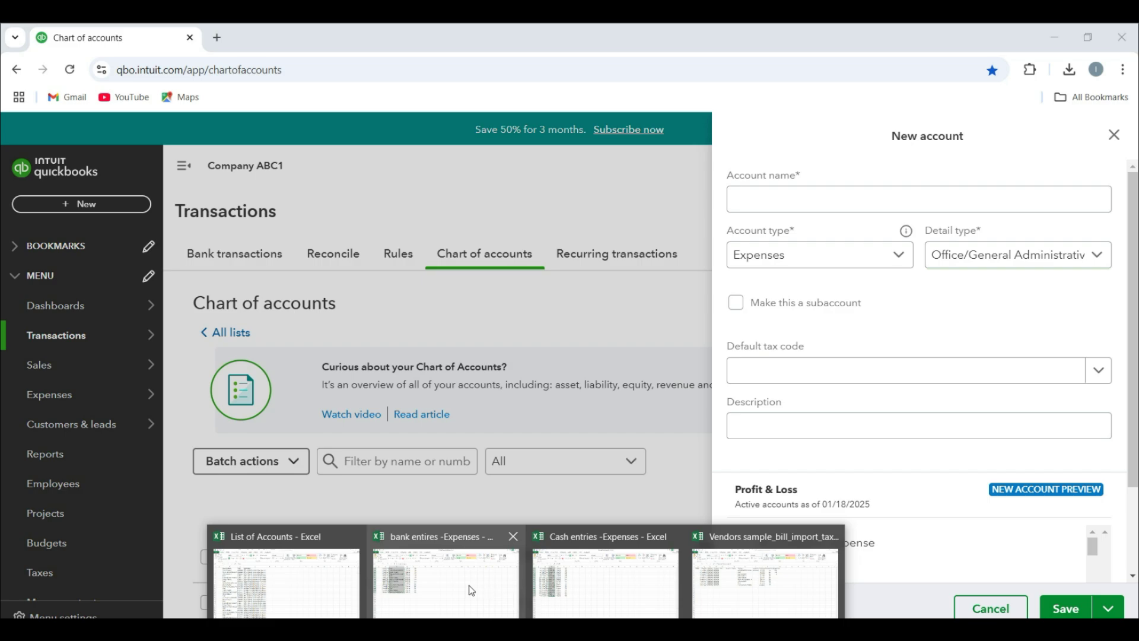
{"action": "left_click", "coordinate": [321, 581]}
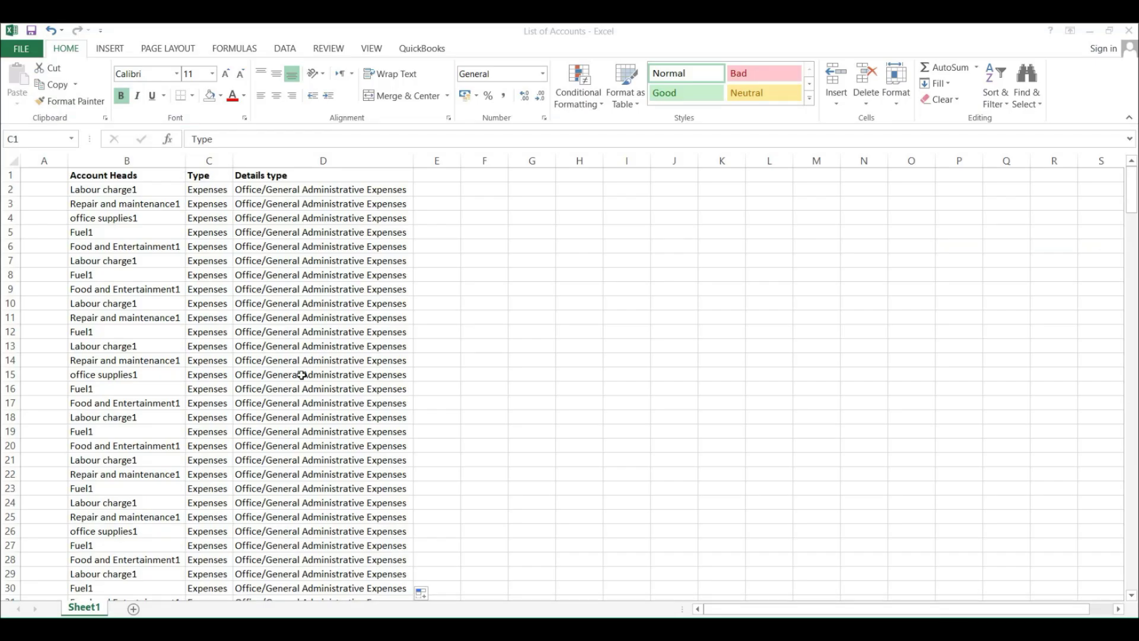
{"action": "left_click", "coordinate": [526, 249]}
{"action": "left_click_drag", "start_coordinate": [98, 177], "coordinate": [320, 191]}
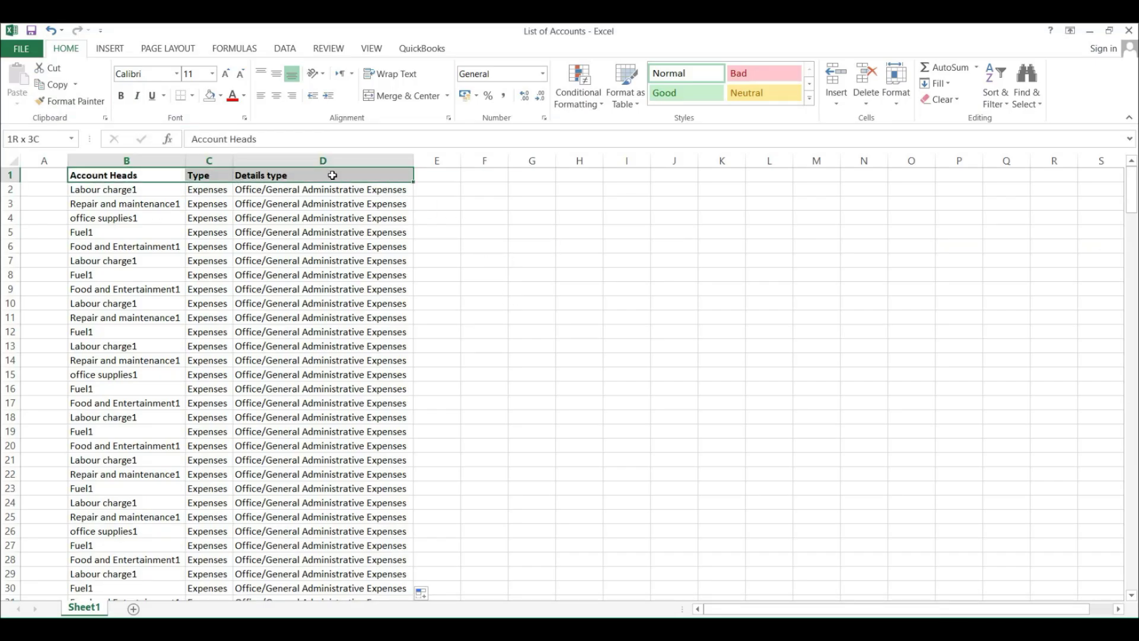
Remove the duplicate account heads from column B of the list, expanding the selection to include the Type and Details type columns.
{"action": "left_click", "coordinate": [561, 245]}
{"action": "scroll", "coordinate": [120, 239], "scroll_direction": "down", "scroll_amount": 20}
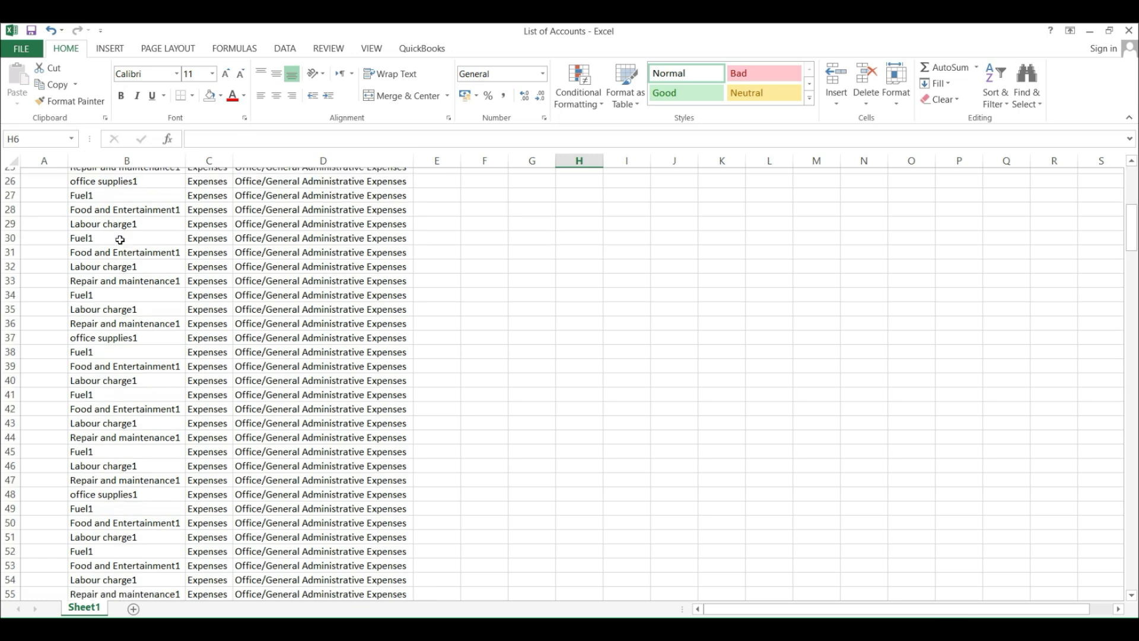
{"action": "scroll", "coordinate": [120, 240], "scroll_direction": "down", "scroll_amount": 20}
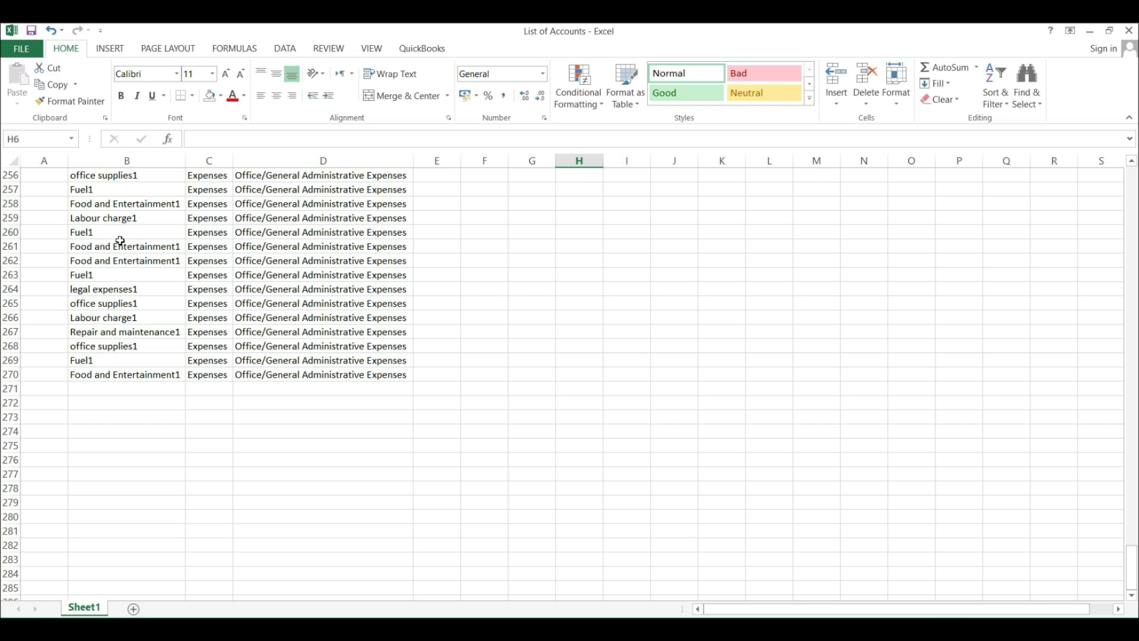
{"action": "scroll", "coordinate": [120, 240], "scroll_direction": "up", "scroll_amount": 20}
{"action": "scroll", "coordinate": [120, 239], "scroll_direction": "up", "scroll_amount": 20}
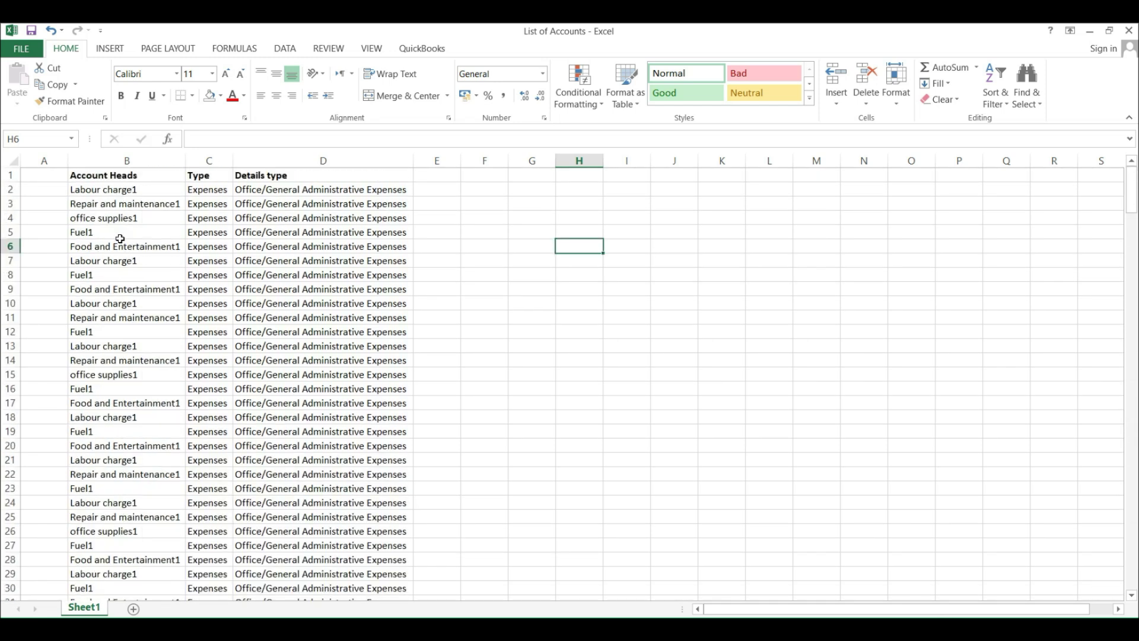
{"action": "left_click", "coordinate": [127, 160]}
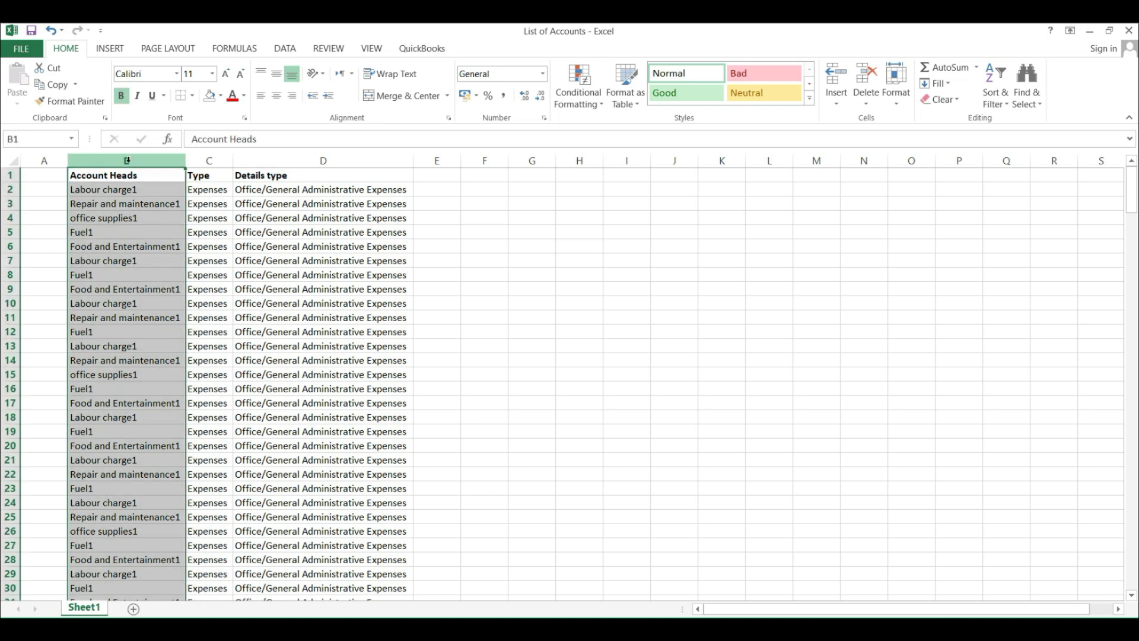
{"action": "left_click", "coordinate": [290, 49]}
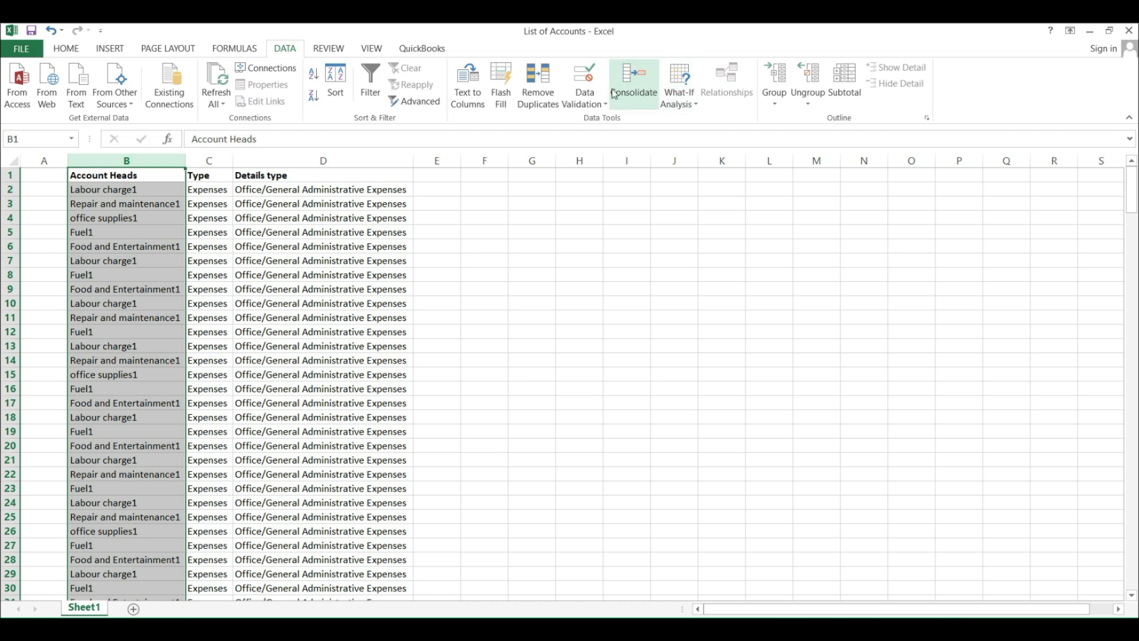
{"action": "left_click", "coordinate": [539, 84]}
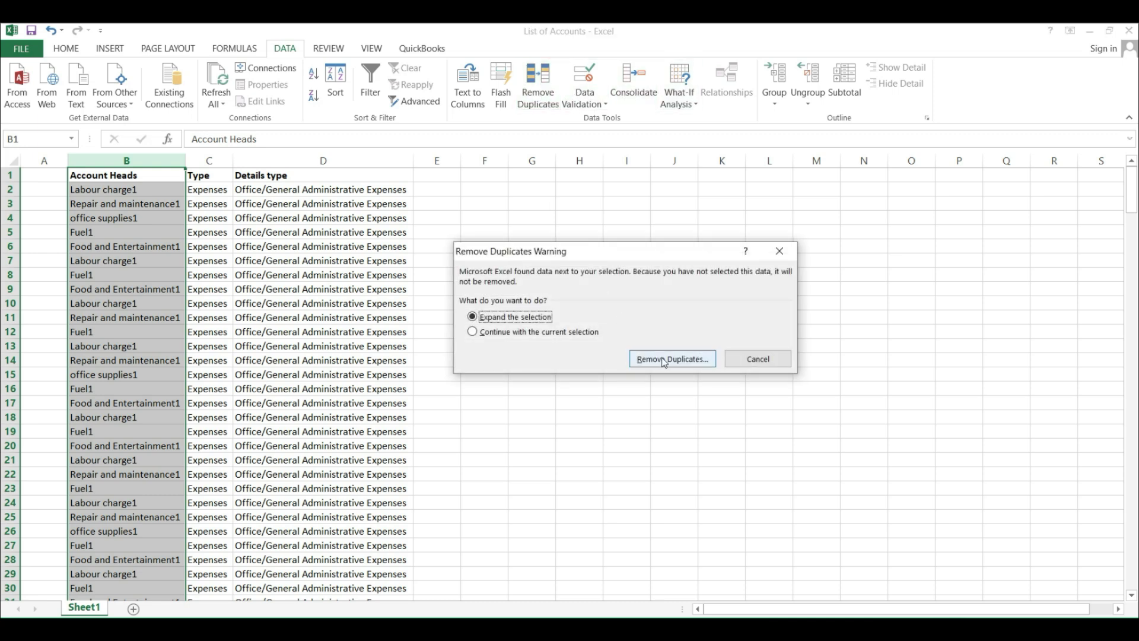
{"action": "left_click", "coordinate": [660, 359]}
{"action": "left_click", "coordinate": [670, 404]}
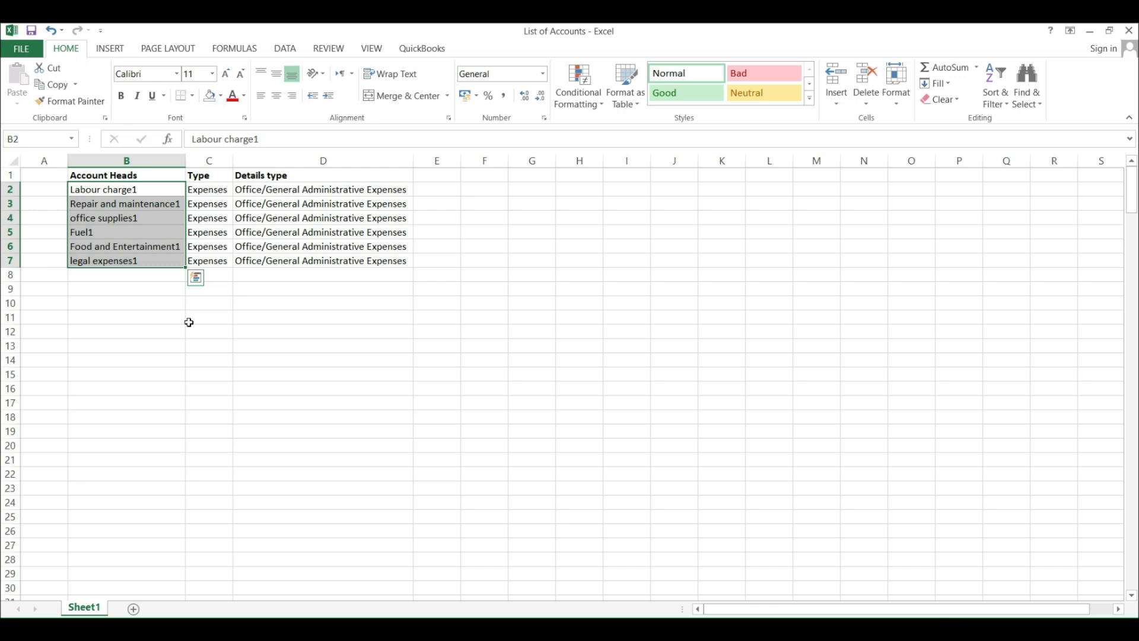
{"action": "left_click", "coordinate": [186, 329]}
Try a yellow fill on the account rows B2:D7, and undo the fill.
{"action": "left_click_drag", "start_coordinate": [122, 190], "coordinate": [305, 261]}
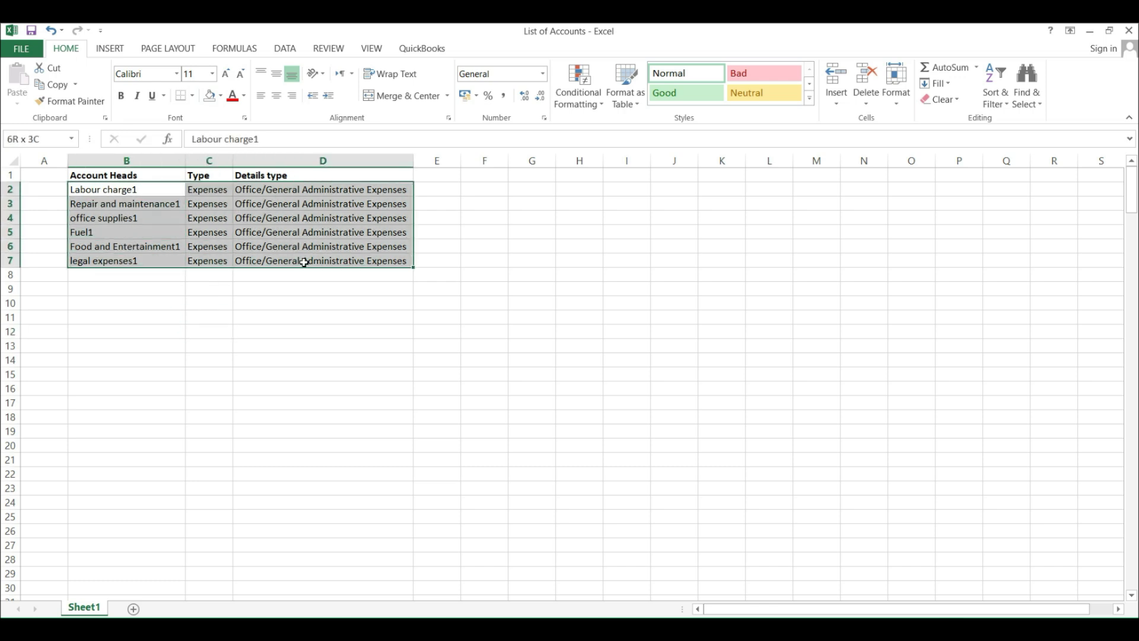
{"action": "left_click", "coordinate": [221, 96]}
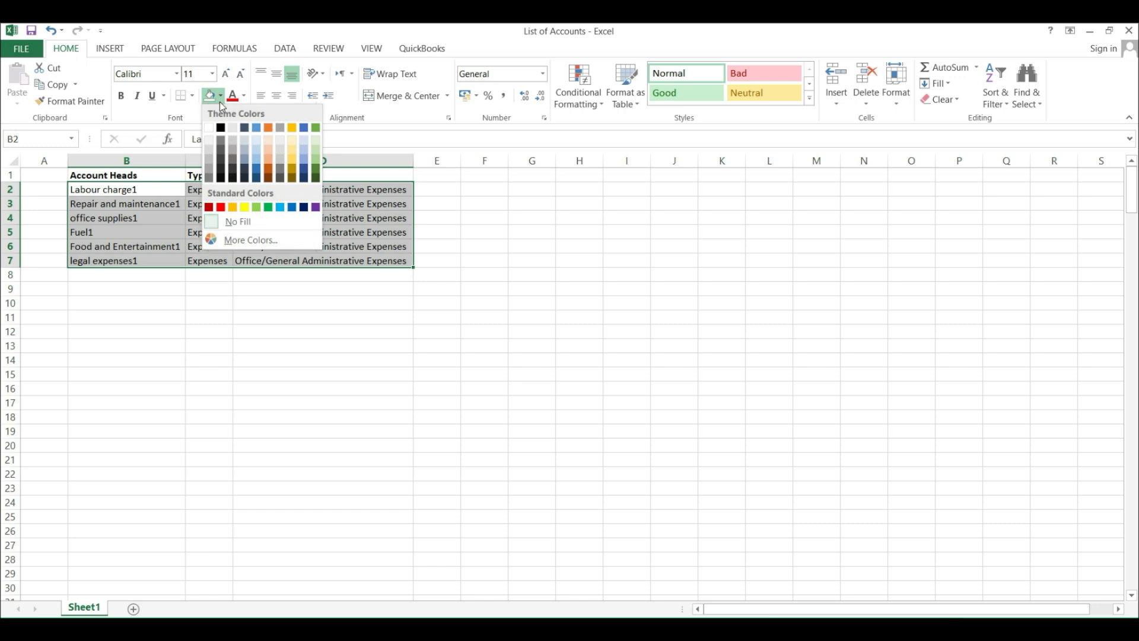
{"action": "left_click", "coordinate": [244, 208]}
{"action": "left_click", "coordinate": [115, 360]}
{"action": "key", "text": "ctrl+z"}
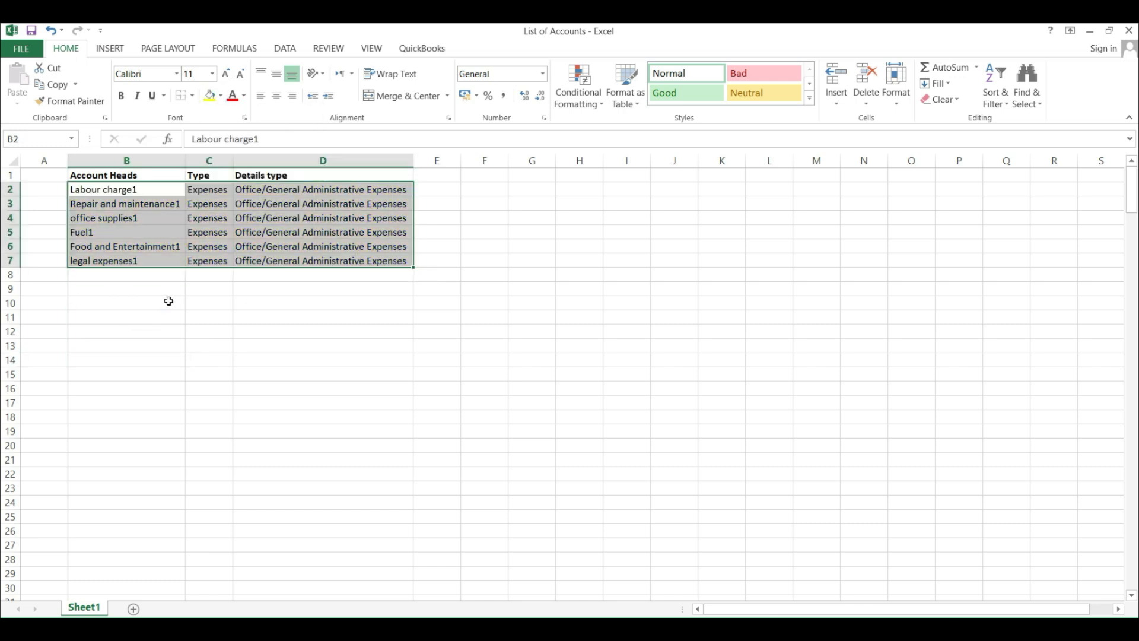
{"action": "left_click", "coordinate": [168, 331]}
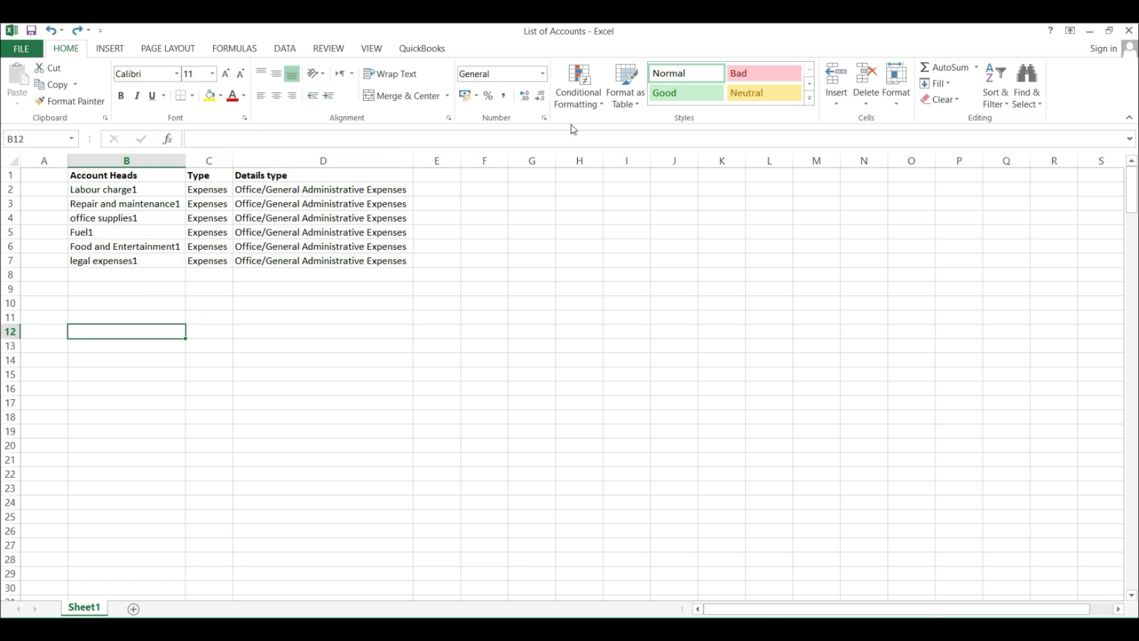
Close the List of Accounts workbook and open the Chart of Accounts import in QuickBooks Online.
{"action": "left_click", "coordinate": [1127, 31]}
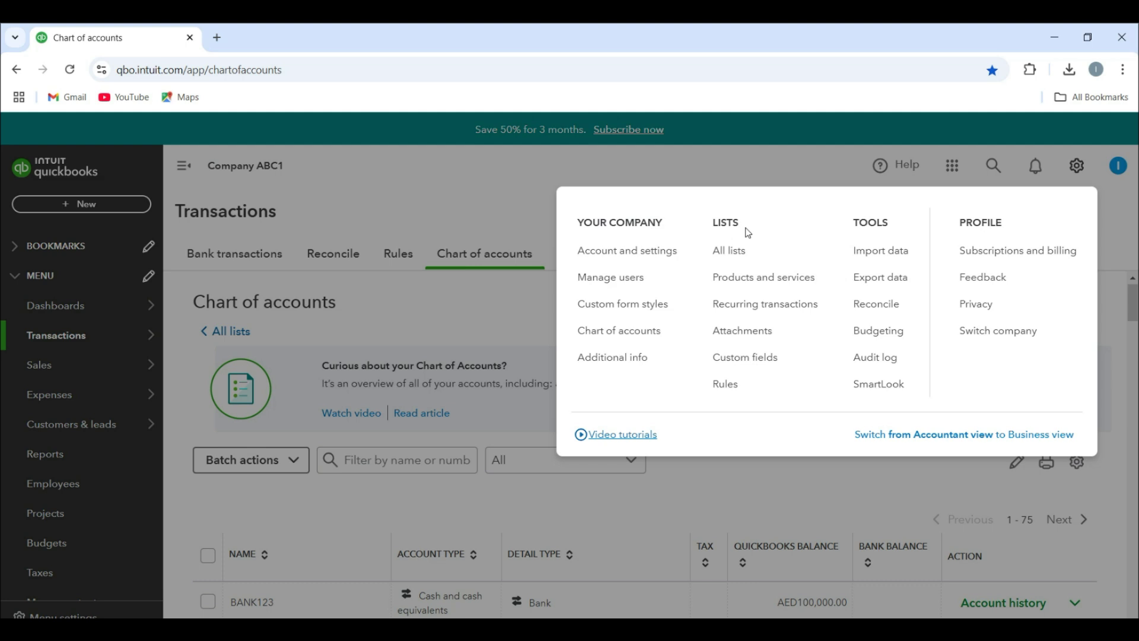
{"action": "left_click", "coordinate": [896, 263]}
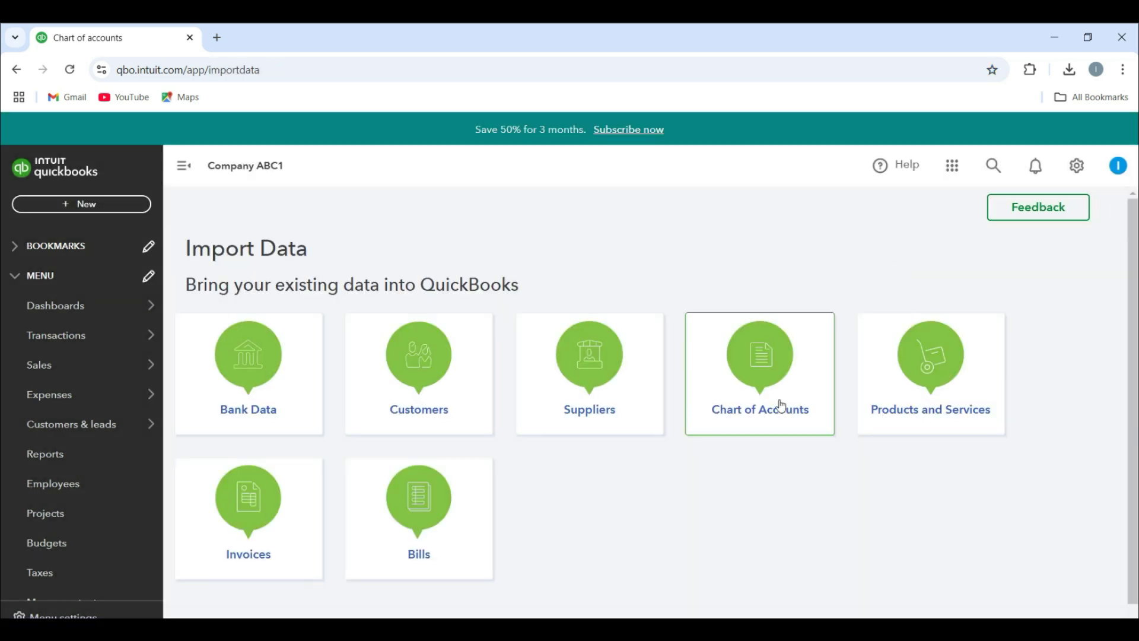
{"action": "left_click", "coordinate": [782, 386]}
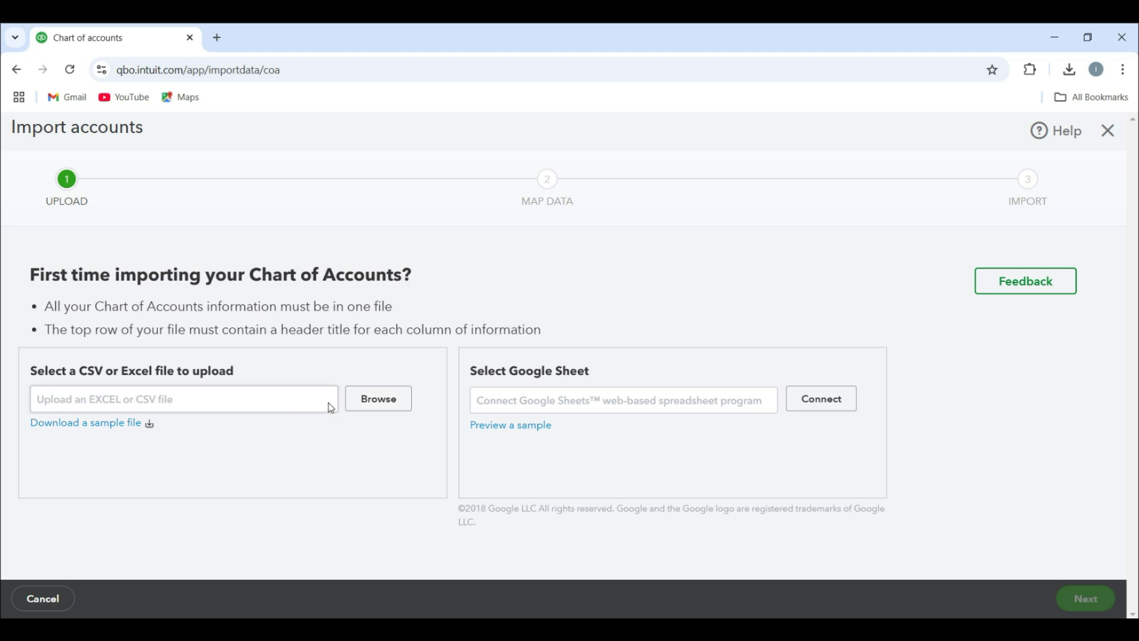
Upload the List of Accounts Excel file as the source for the account import.
{"action": "left_click", "coordinate": [377, 399]}
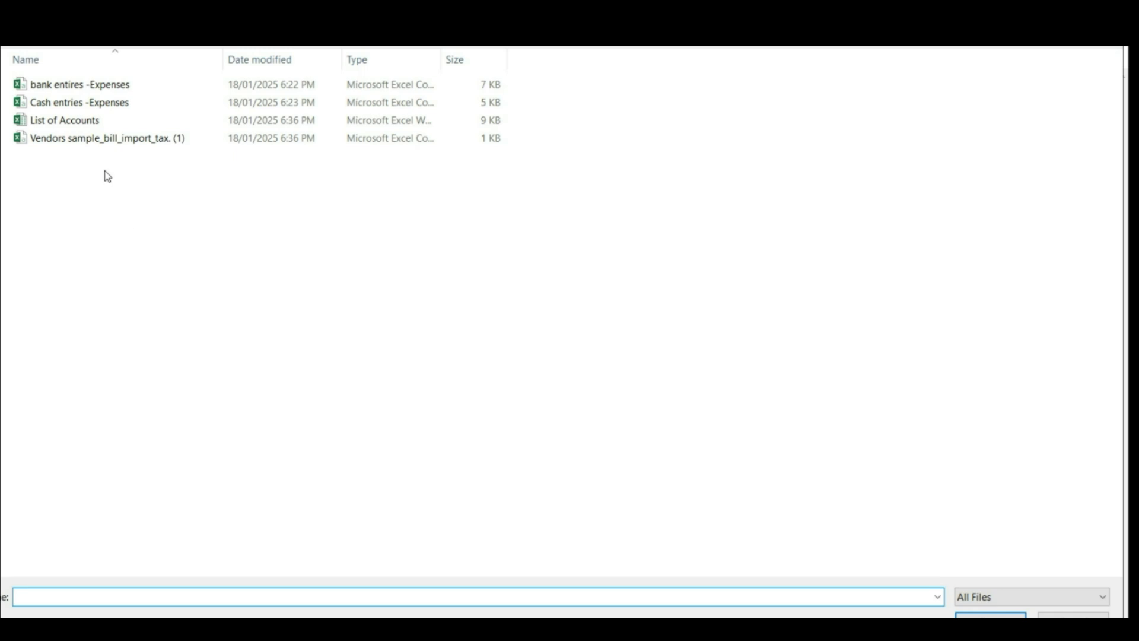
{"action": "left_click", "coordinate": [71, 121]}
{"action": "left_click", "coordinate": [990, 616]}
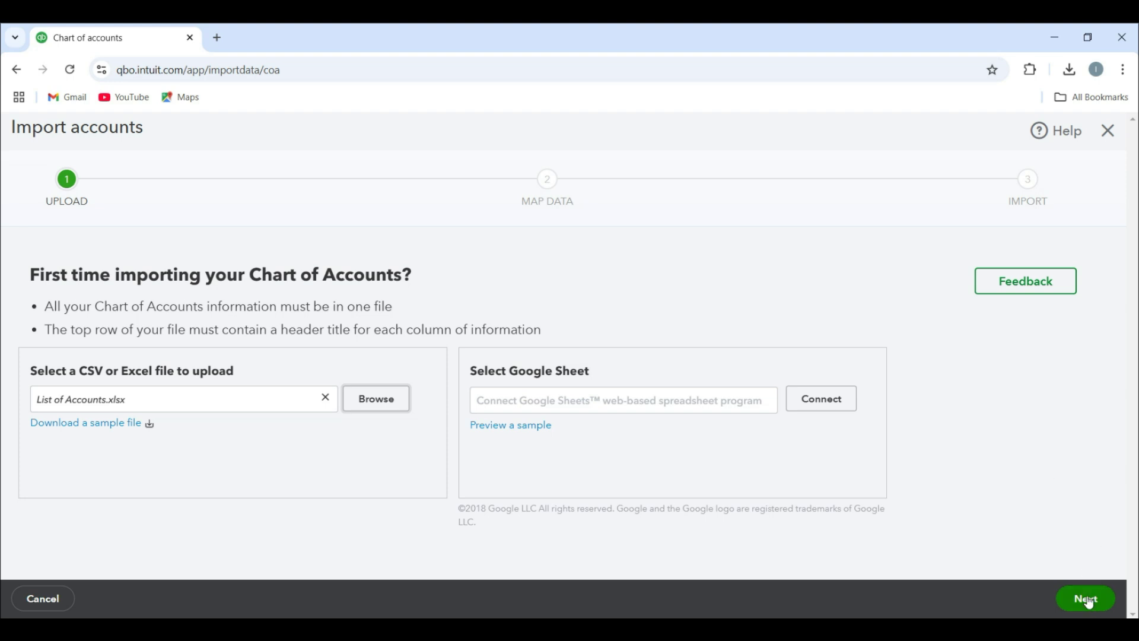
Proceed with the suggested field mapping and import all the listed expense accounts.
{"action": "left_click", "coordinate": [1088, 600]}
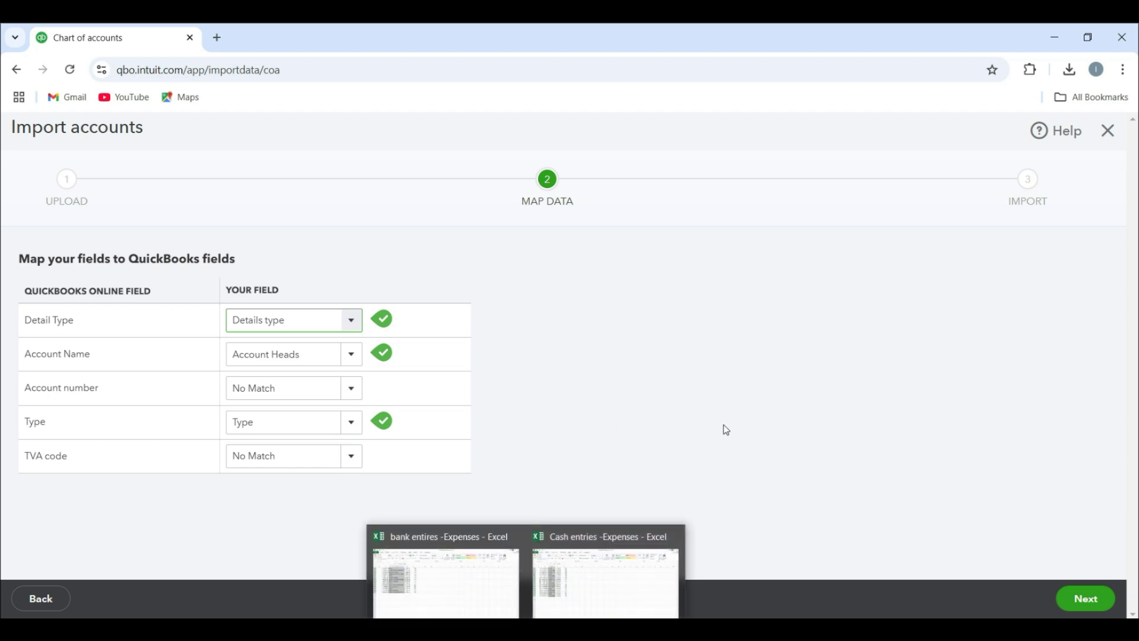
{"action": "left_click", "coordinate": [1086, 599]}
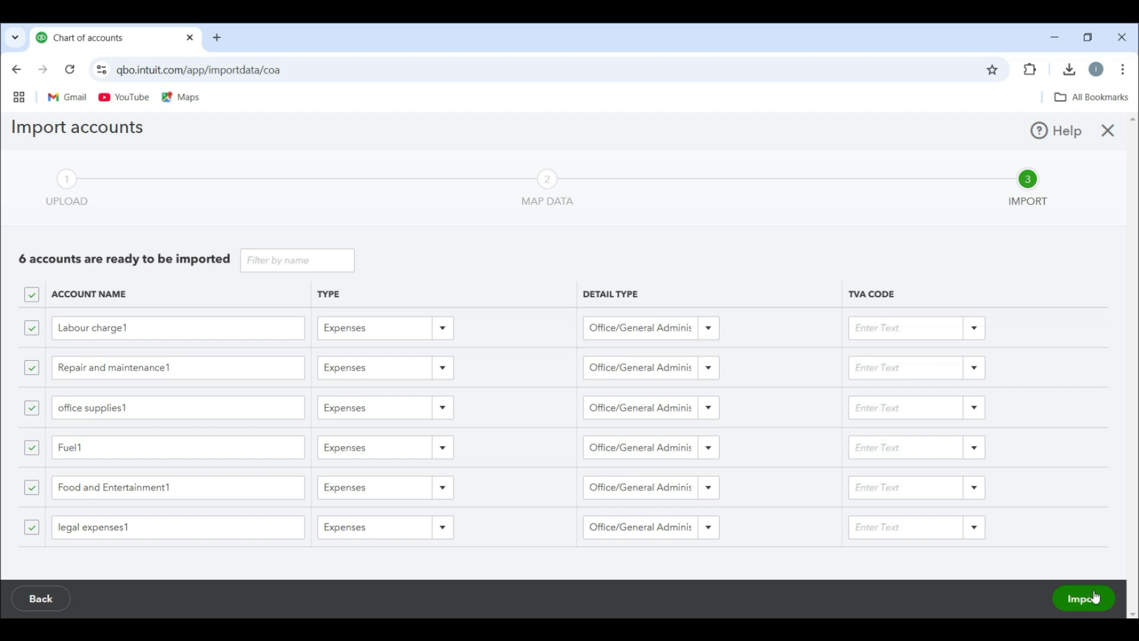
{"action": "left_click", "coordinate": [1068, 599]}
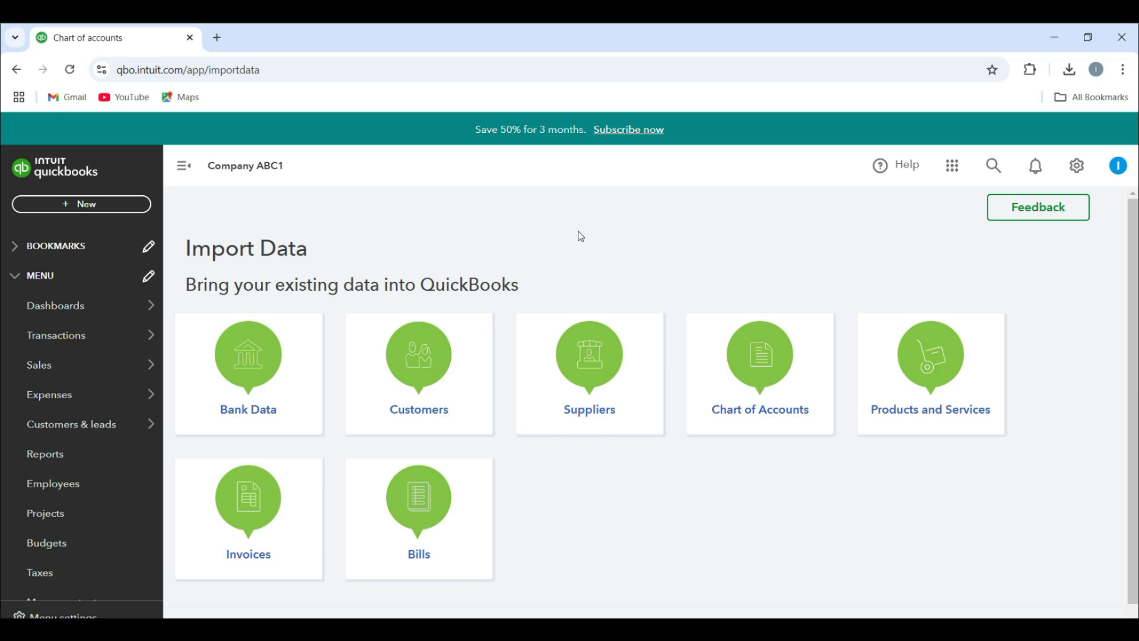
Open the company's Chart of accounts list under Transactions.
{"action": "mouse_move", "coordinate": [54, 311]}
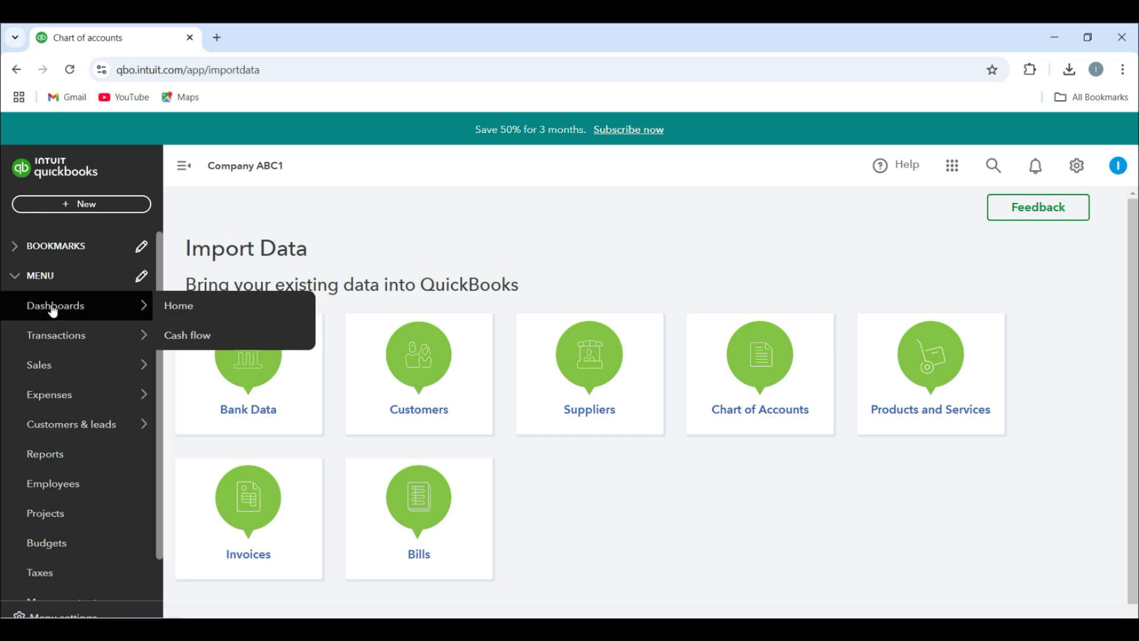
{"action": "left_click", "coordinate": [53, 311]}
{"action": "mouse_move", "coordinate": [68, 337]}
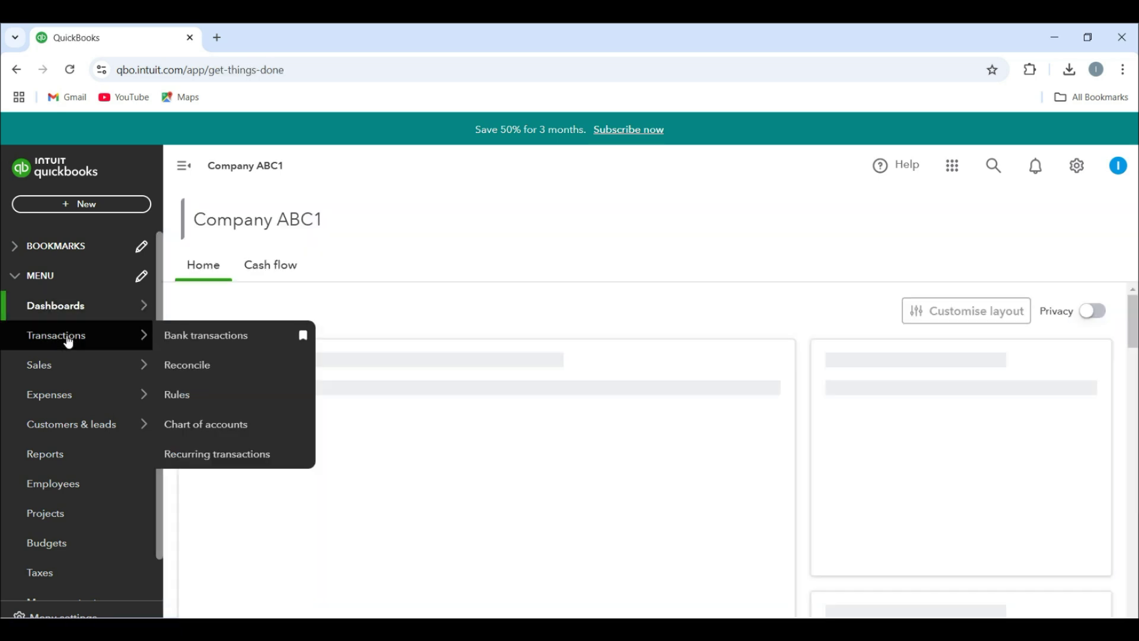
{"action": "left_click", "coordinate": [229, 427]}
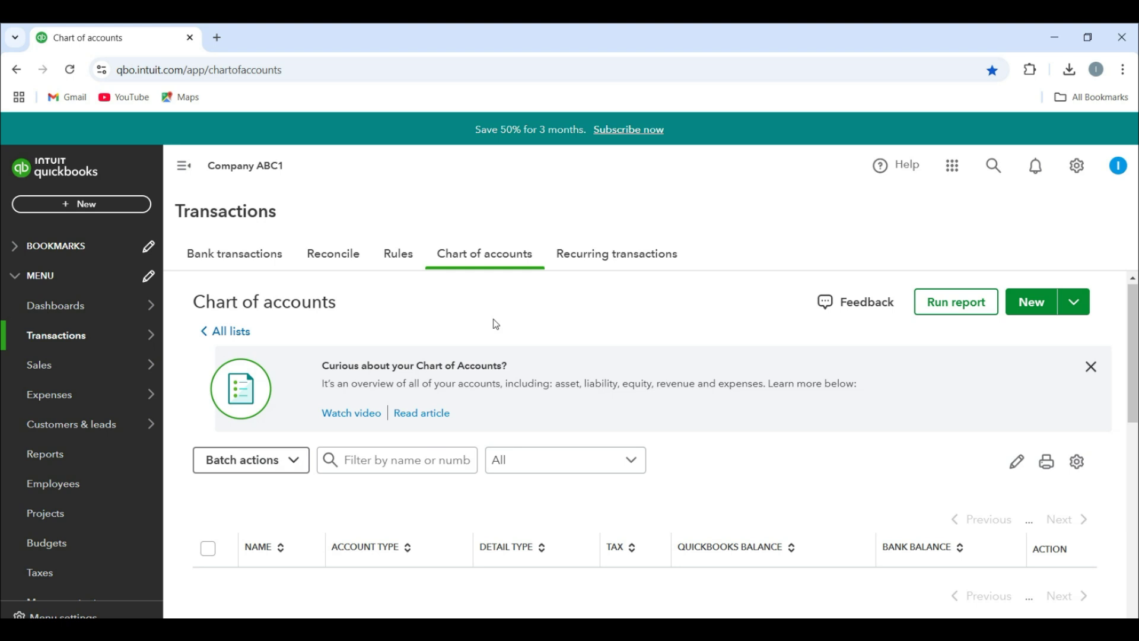
{"action": "scroll", "coordinate": [496, 324], "scroll_direction": "down", "scroll_amount": 4}
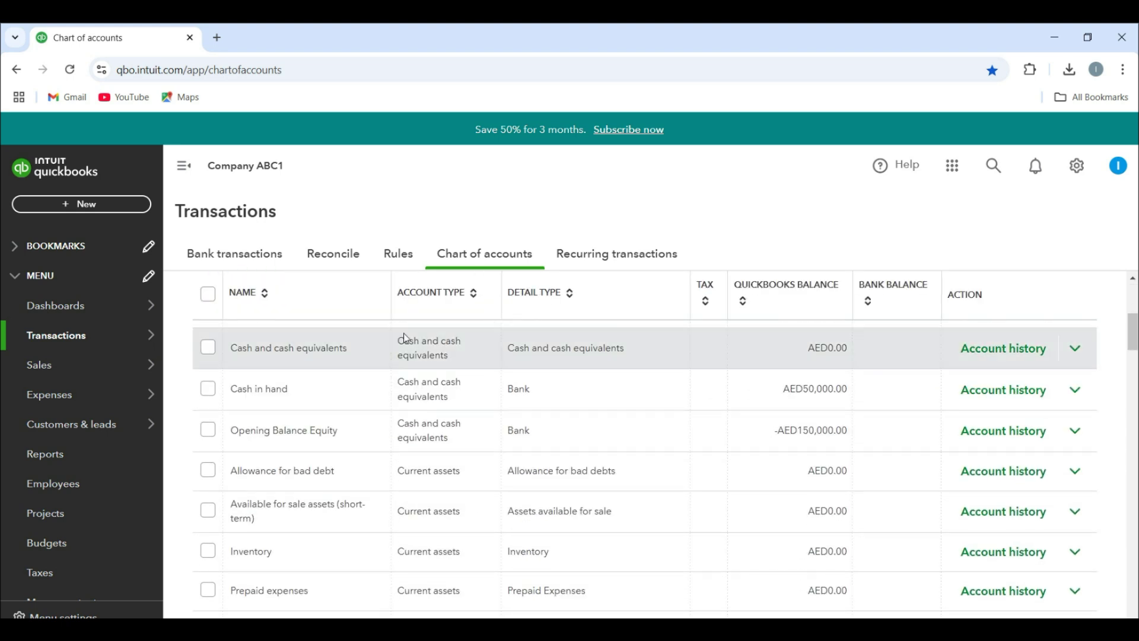
{"action": "scroll", "coordinate": [405, 337], "scroll_direction": "up", "scroll_amount": 5}
Filter the chart of accounts by "1" and check the imported expense accounts with their account and detail types.
{"action": "left_click", "coordinate": [379, 457]}
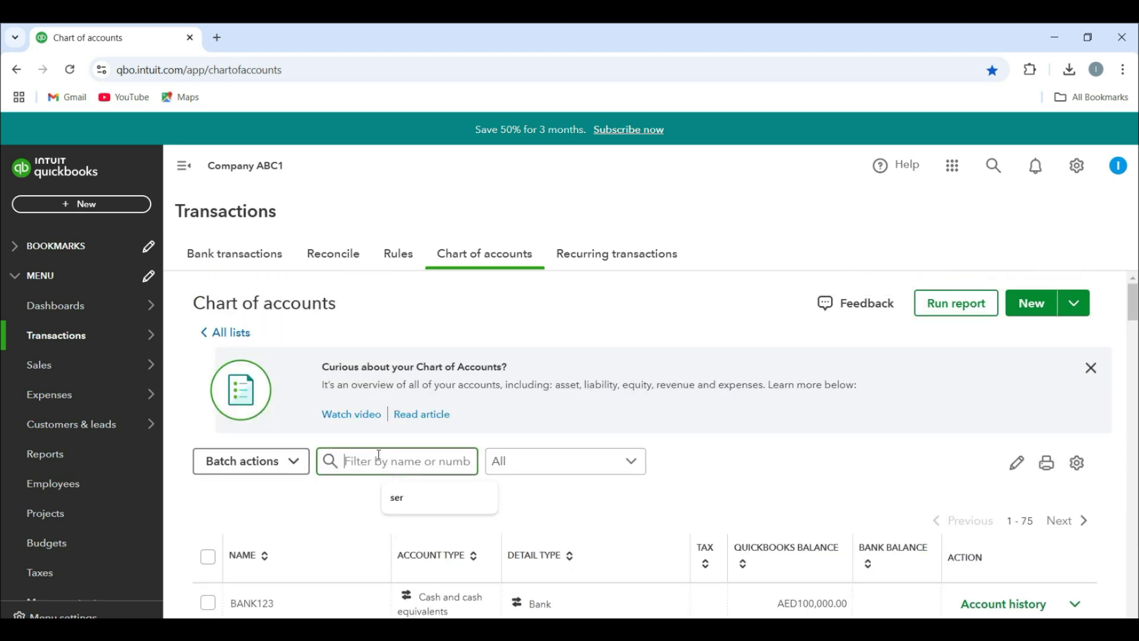
{"action": "type", "text": "1"}
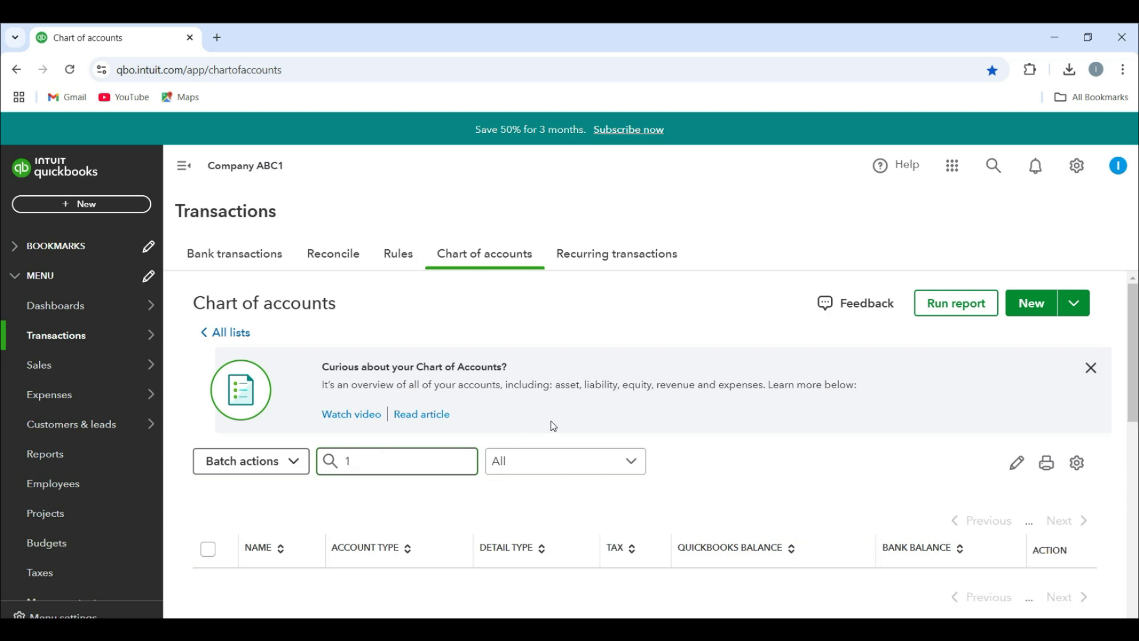
{"action": "scroll", "coordinate": [803, 356], "scroll_direction": "down", "scroll_amount": 4}
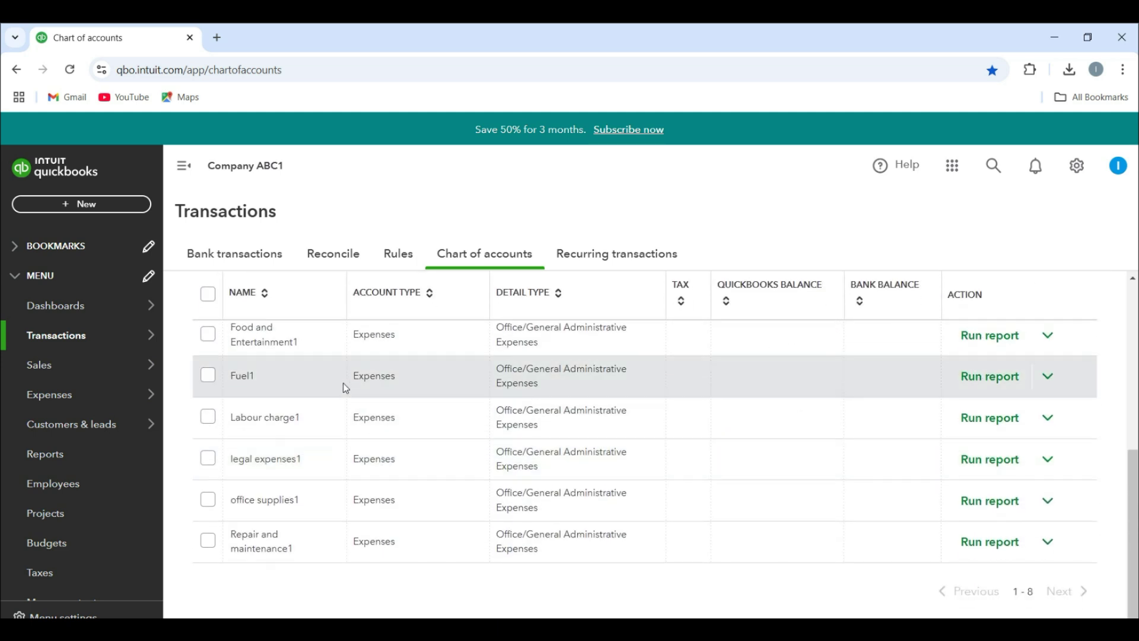
{"action": "scroll", "coordinate": [347, 389], "scroll_direction": "up", "scroll_amount": 2}
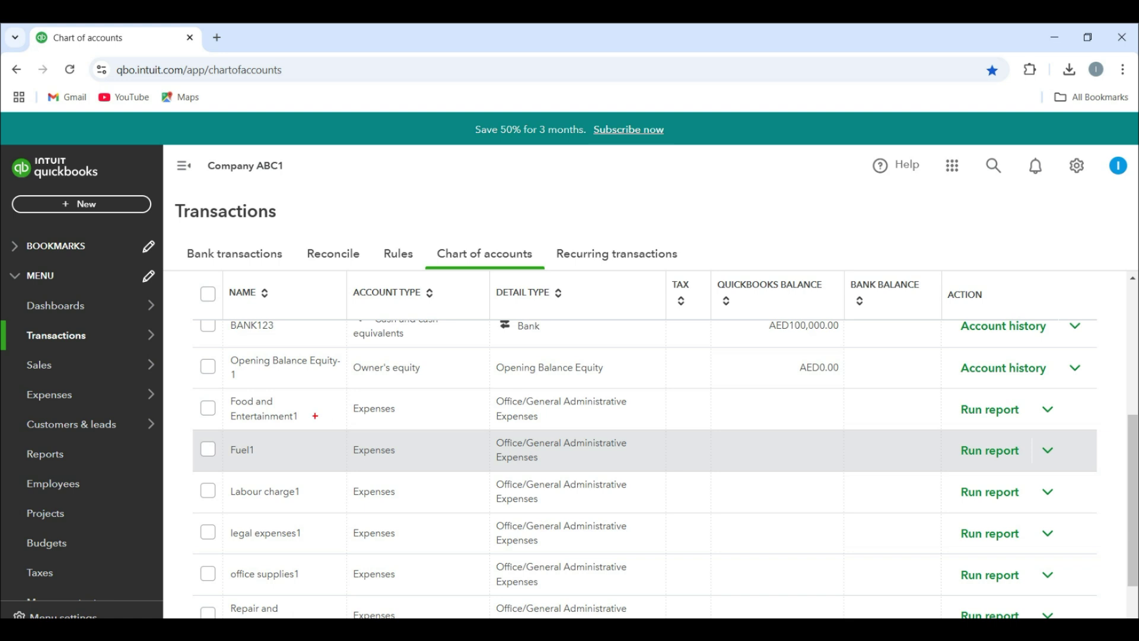
{"action": "mouse_move", "coordinate": [224, 440]}
{"action": "left_mouse_down"}
{"action": "mouse_move", "coordinate": [265, 464]}
{"action": "mouse_move", "coordinate": [234, 509]}
{"action": "mouse_move", "coordinate": [319, 514]}
{"action": "left_mouse_up"}
{"action": "scroll", "coordinate": [352, 460], "scroll_direction": "up", "scroll_amount": 5}
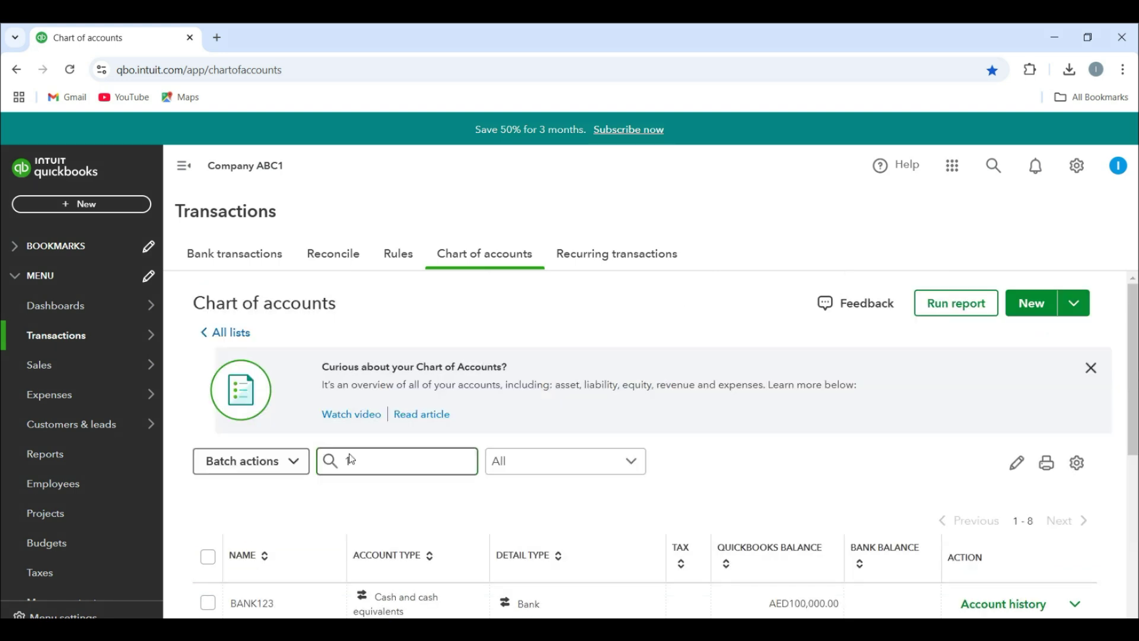
{"action": "left_click", "coordinate": [418, 473]}
Switch to the "bank entires -Expenses" workbook in Excel and view its date, account head, amount and tax columns from row 1.
{"action": "left_click", "coordinate": [527, 629]}
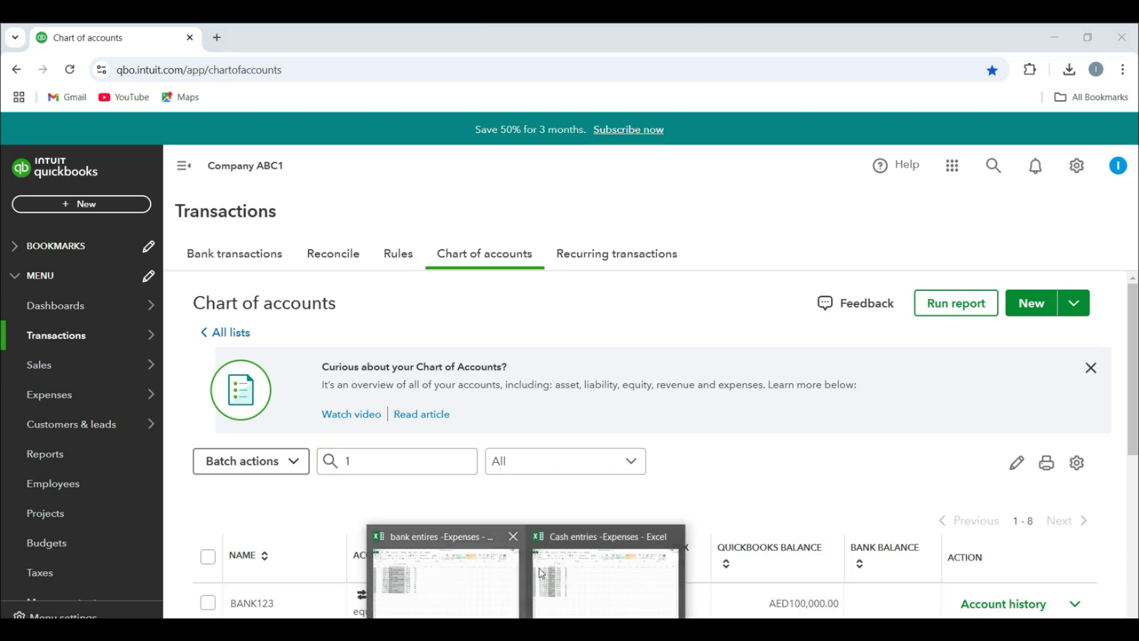
{"action": "left_click", "coordinate": [429, 579]}
{"action": "scroll", "coordinate": [325, 402], "scroll_direction": "up", "scroll_amount": 20}
{"action": "scroll", "coordinate": [325, 402], "scroll_direction": "up", "scroll_amount": 20}
{"action": "left_click", "coordinate": [445, 246]}
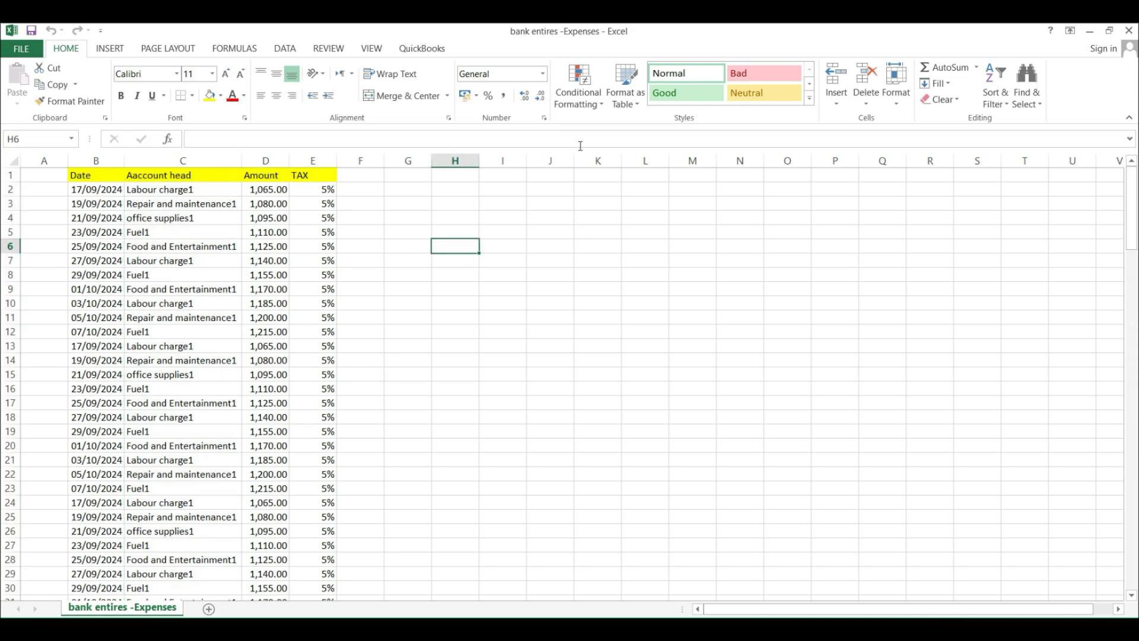
Return to QuickBooks Online and open the Bank Data import for uploading bank transactions.
{"action": "key", "text": "alt+Tab"}
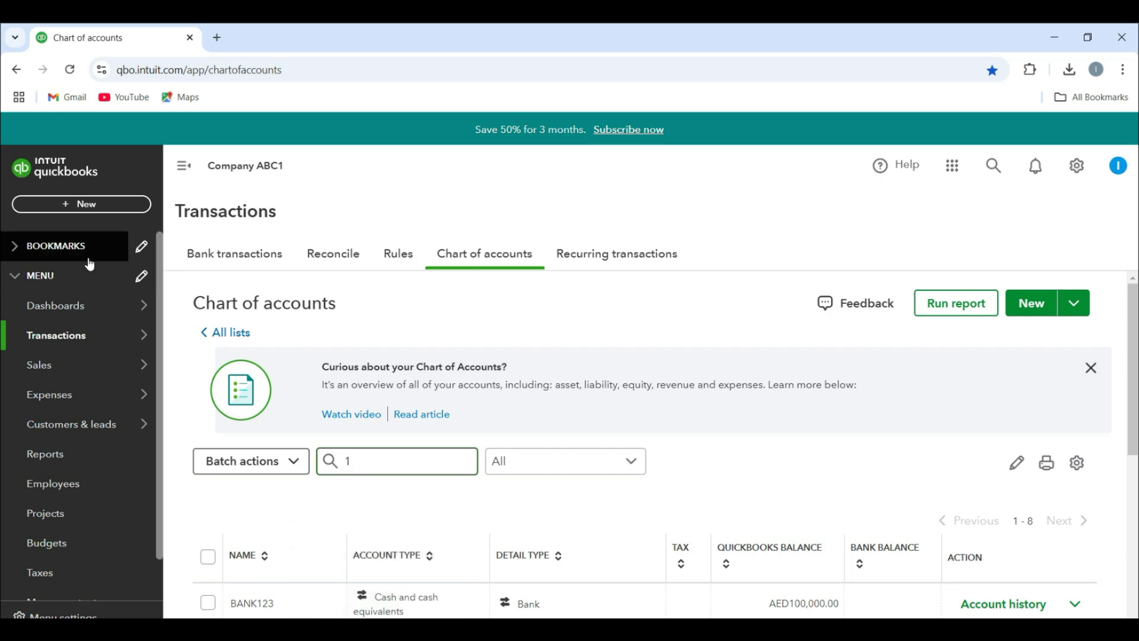
{"action": "mouse_move", "coordinate": [74, 338]}
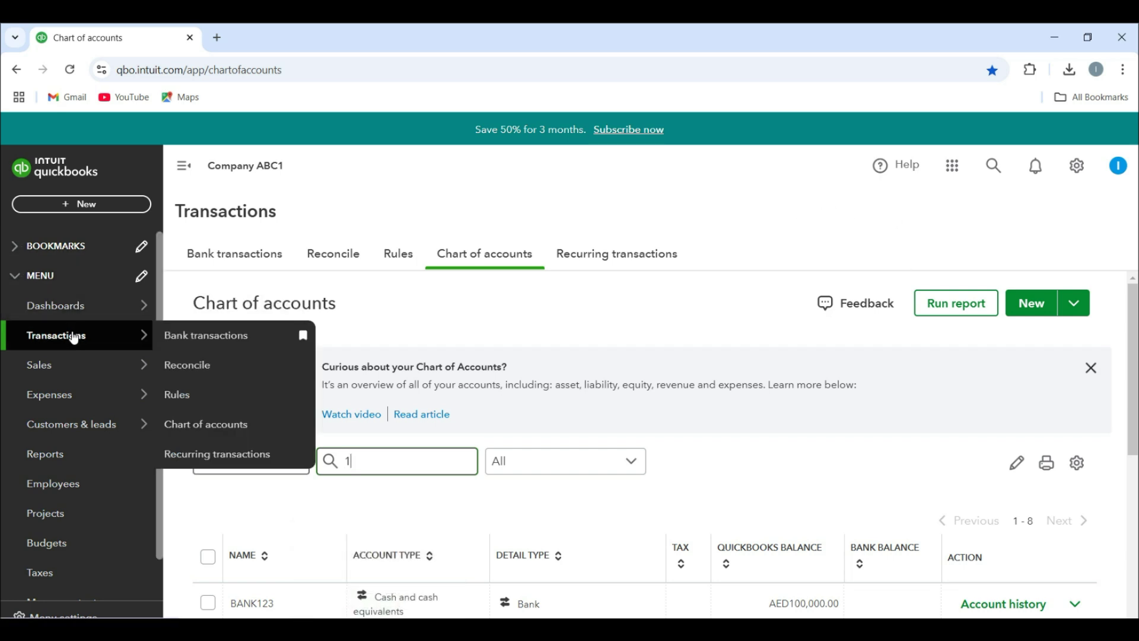
{"action": "left_click", "coordinate": [1079, 168]}
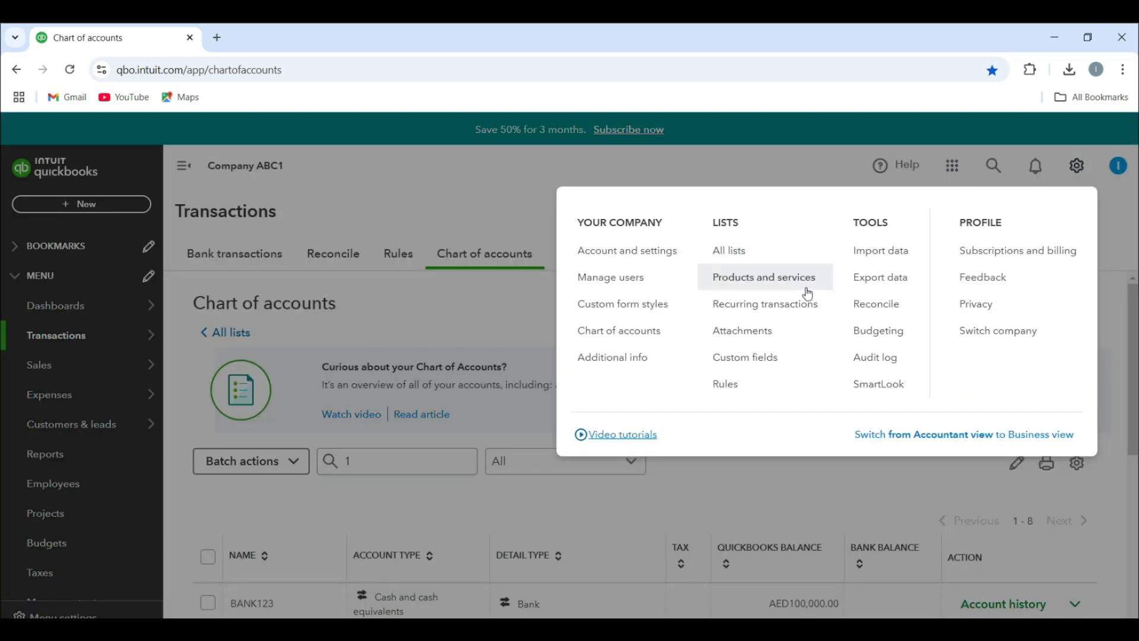
{"action": "left_click", "coordinate": [873, 249]}
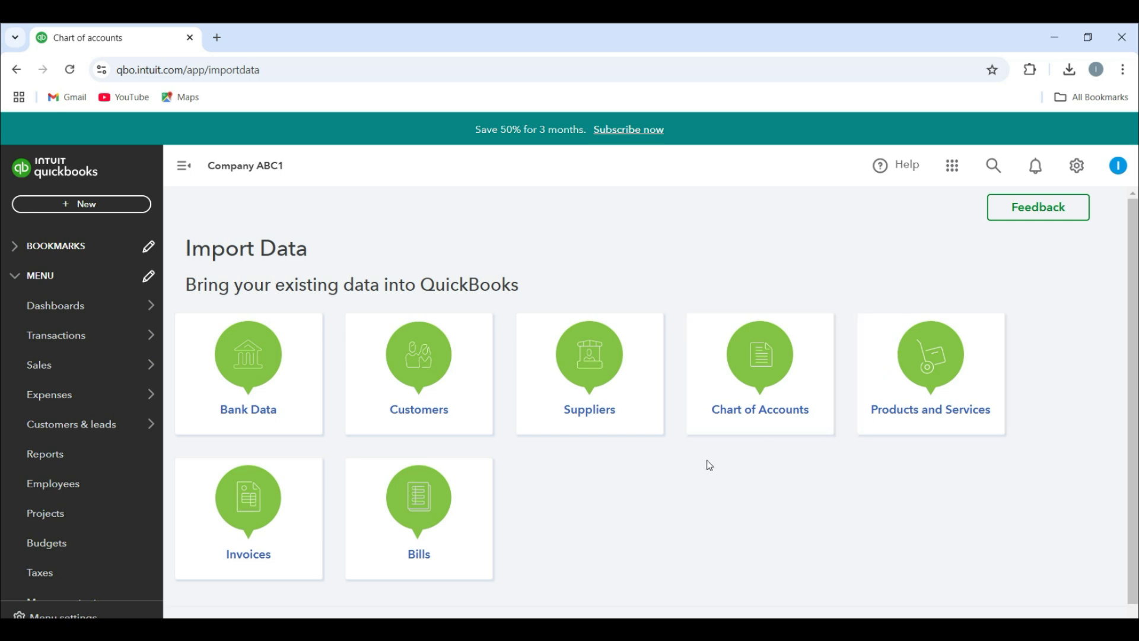
{"action": "left_click", "coordinate": [257, 374]}
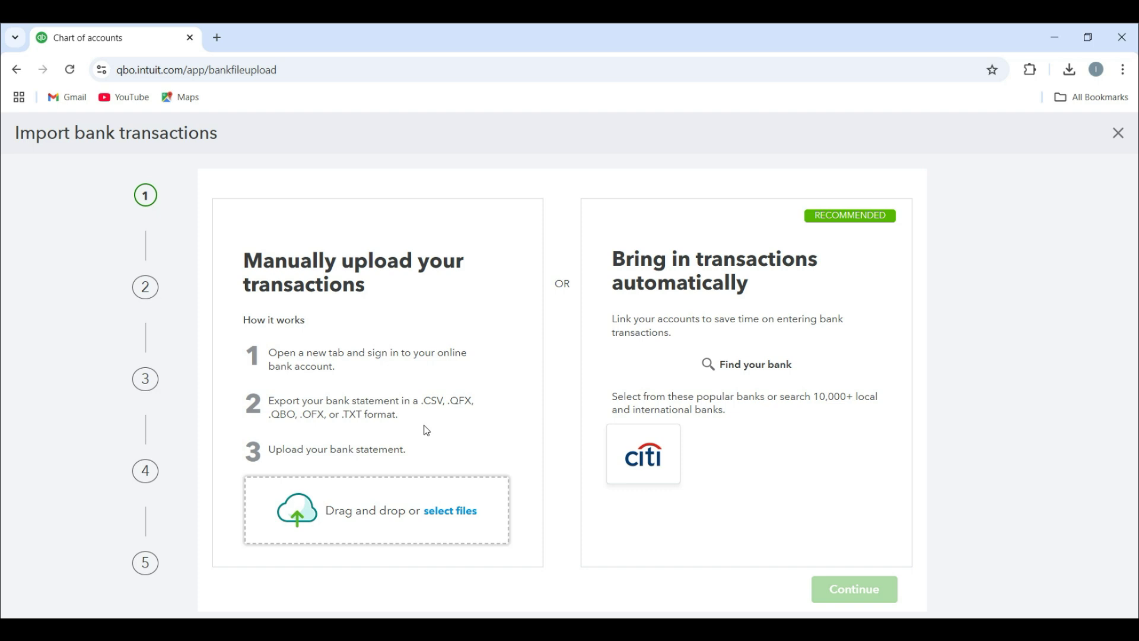
Upload the "bank entires -Expenses" file for manual import and continue to the account selection.
{"action": "left_click", "coordinate": [459, 510]}
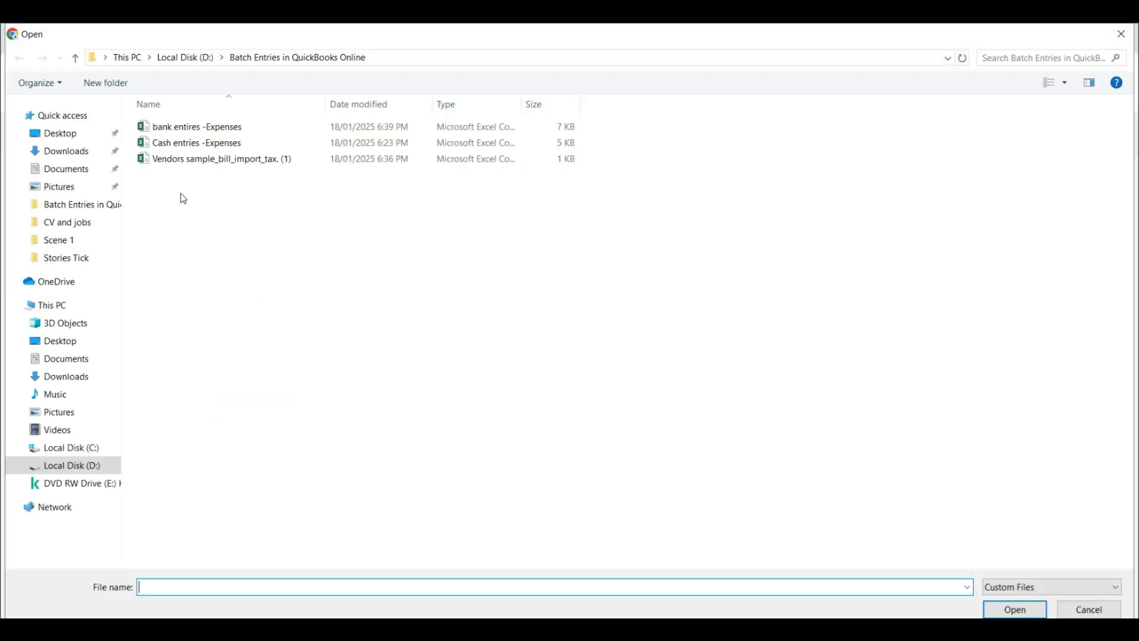
{"action": "left_click", "coordinate": [204, 128]}
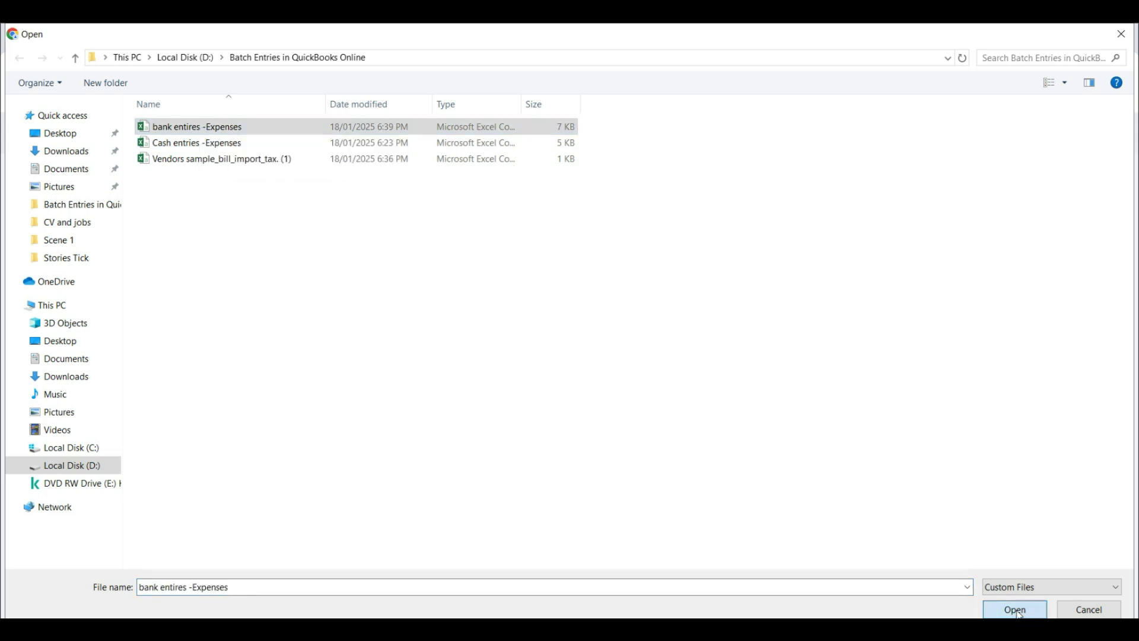
{"action": "key", "text": "Return"}
{"action": "left_click", "coordinate": [857, 575]}
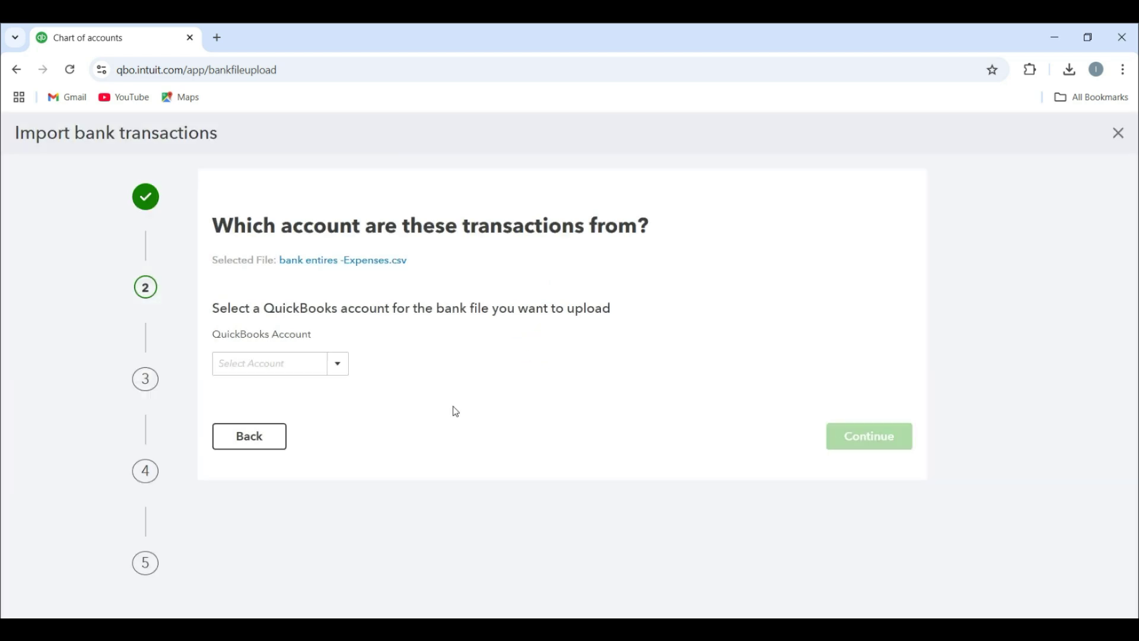
Assign the uploaded bank file to the BANK123 account and continue to the file setup.
{"action": "left_click", "coordinate": [339, 364]}
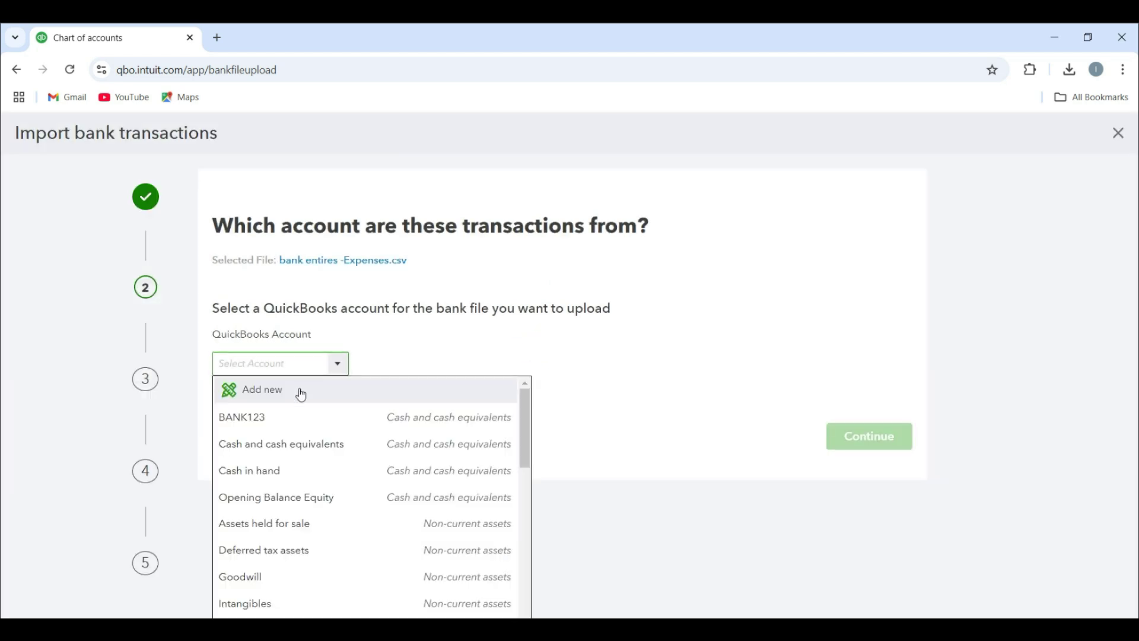
{"action": "left_click", "coordinate": [272, 421]}
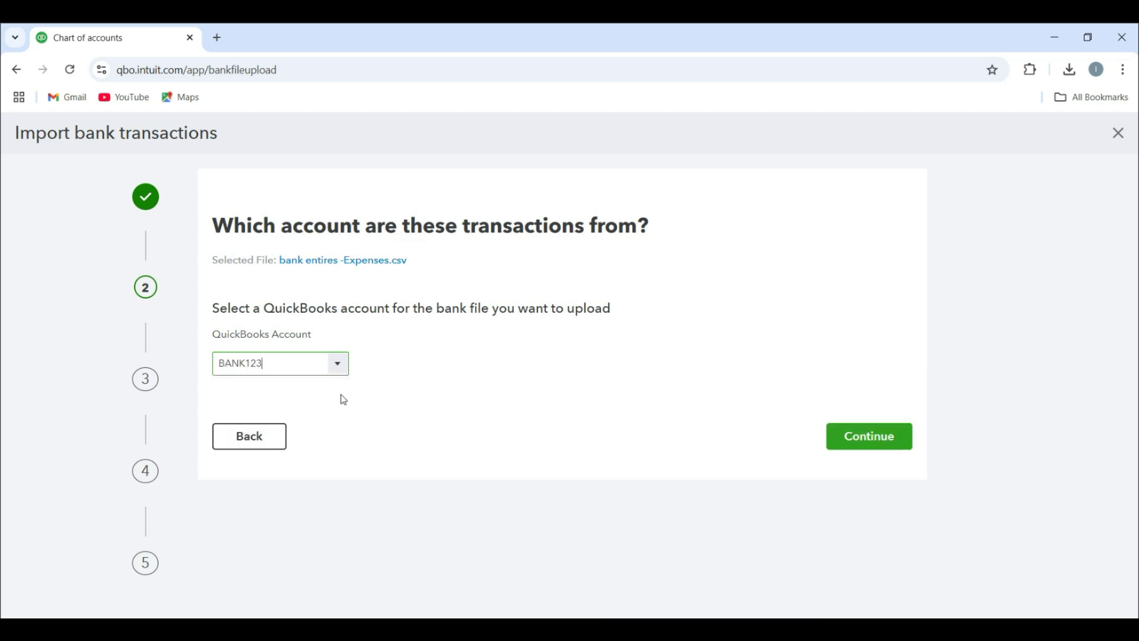
{"action": "left_click", "coordinate": [876, 440]}
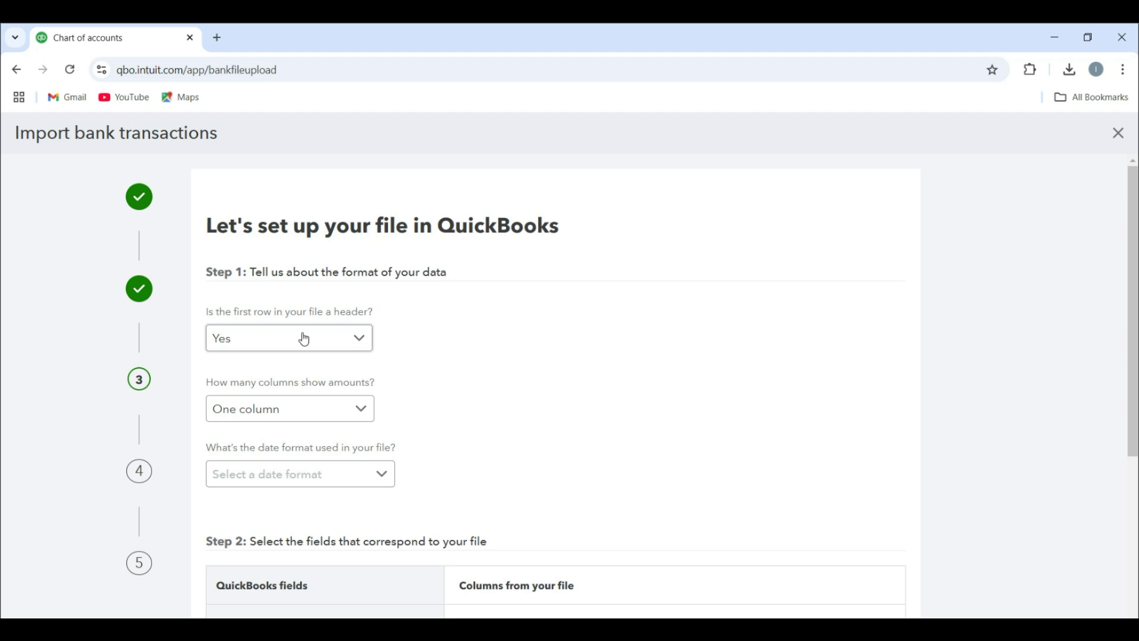
Set the file format to a header in the first row, one amount column and MM/dd/yyyy dates.
{"action": "left_click", "coordinate": [365, 345]}
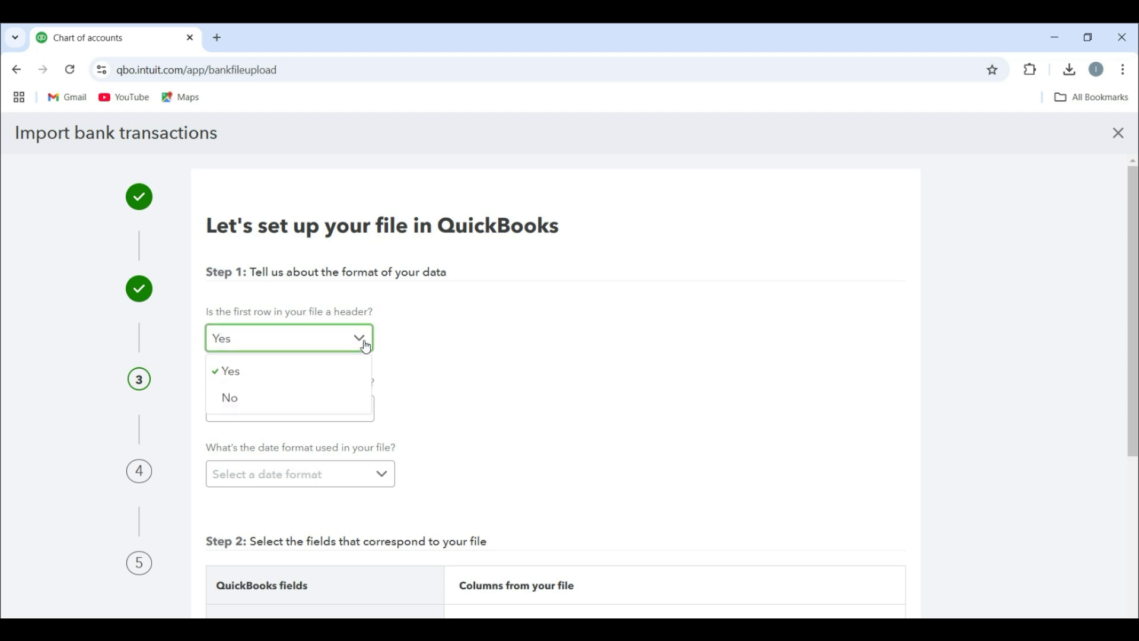
{"action": "left_click", "coordinate": [308, 376]}
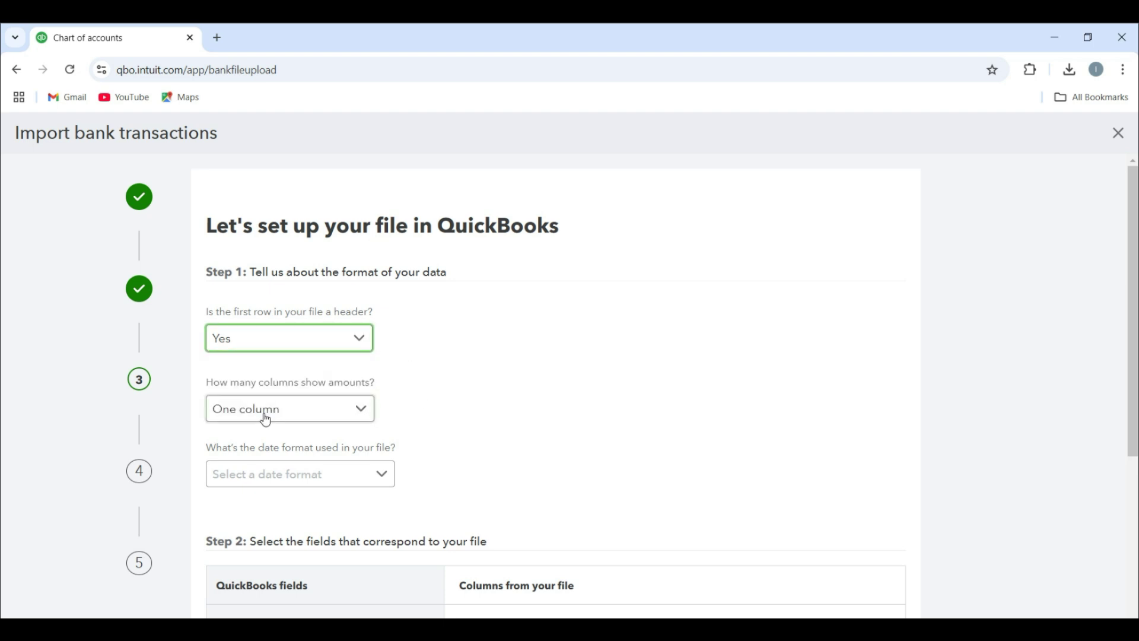
{"action": "left_click", "coordinate": [335, 414]}
{"action": "left_click", "coordinate": [279, 443]}
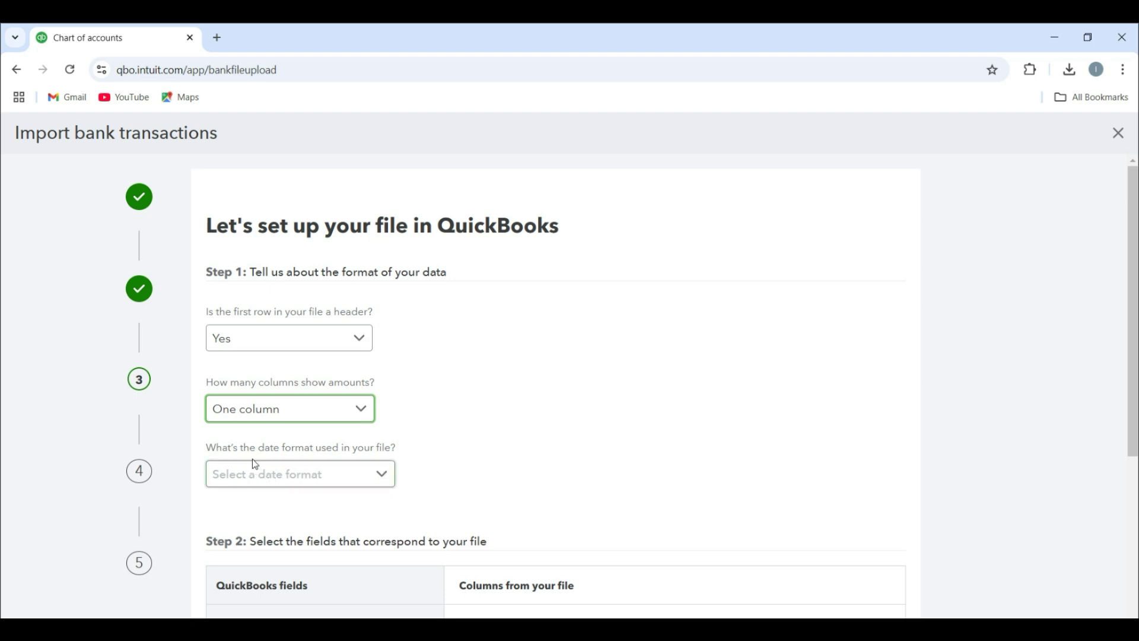
{"action": "left_click", "coordinate": [383, 475]}
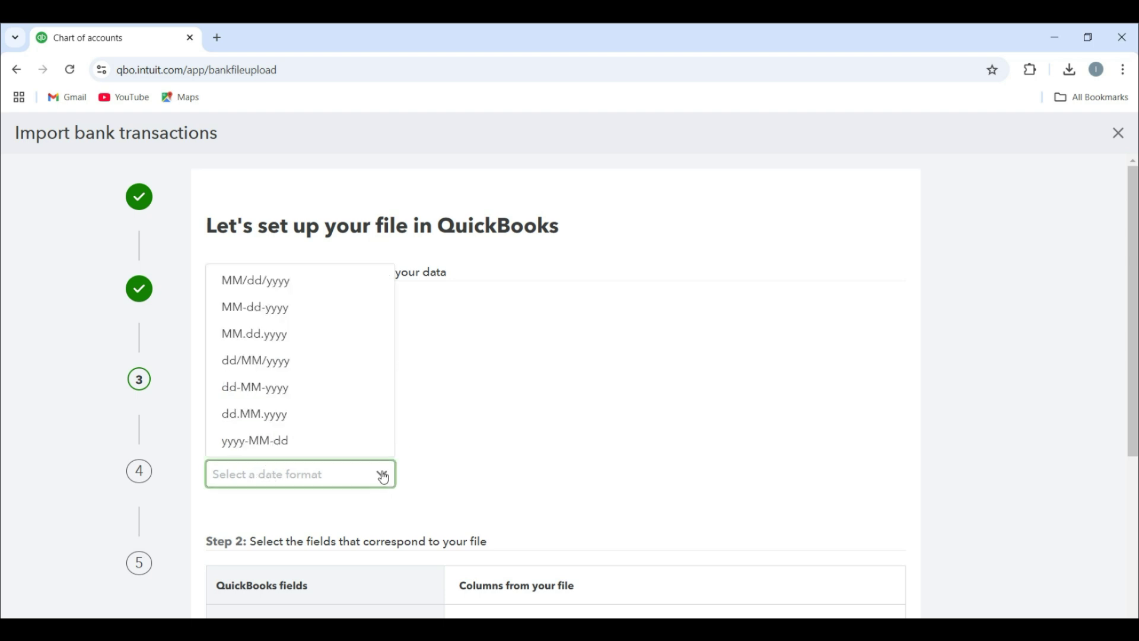
{"action": "left_click", "coordinate": [303, 297]}
Map Date to Column 1: Date, Description to Column 2: Aaccount head, and Amount to Column 3: Amount.
{"action": "scroll", "coordinate": [736, 404], "scroll_direction": "down", "scroll_amount": 5}
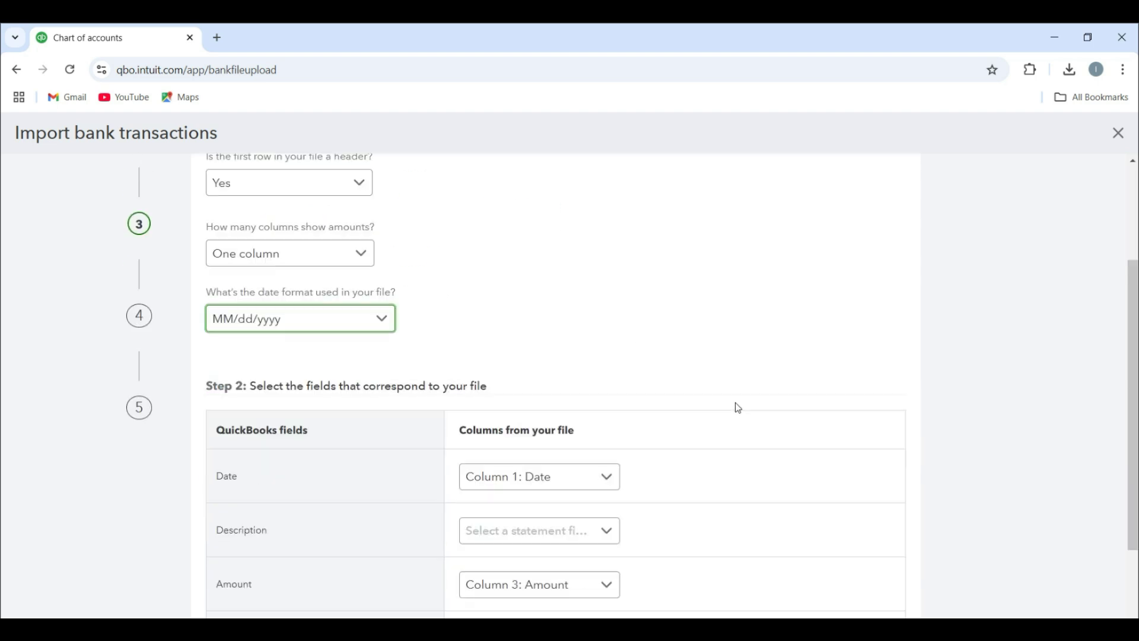
{"action": "left_click", "coordinate": [579, 361]}
{"action": "left_click", "coordinate": [560, 392]}
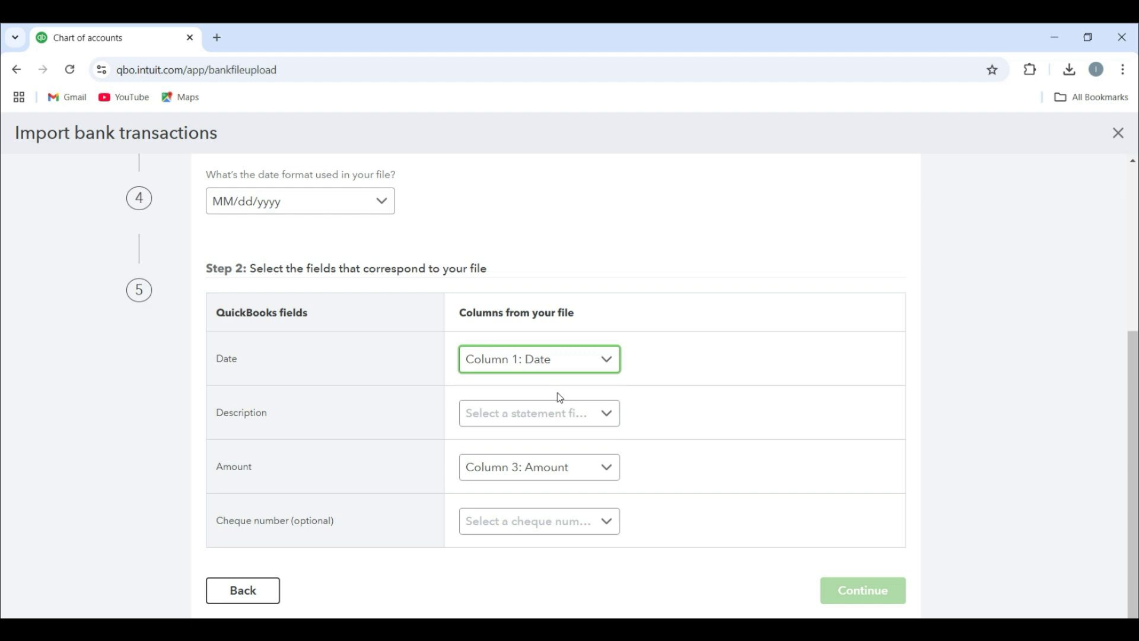
{"action": "left_click", "coordinate": [560, 411]}
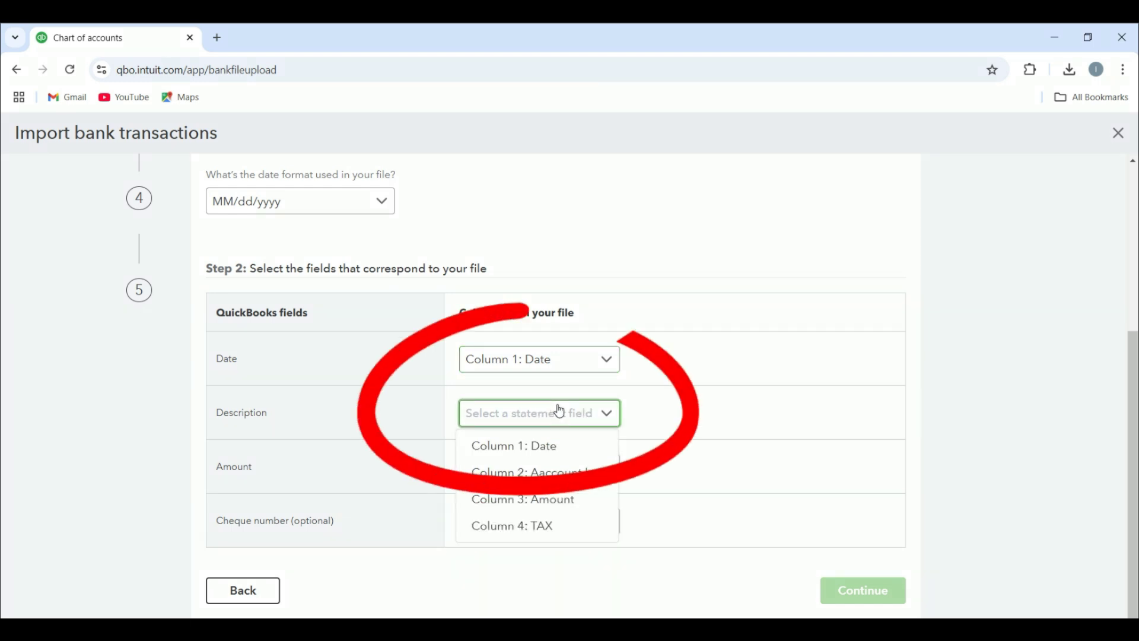
{"action": "left_click", "coordinate": [594, 472]}
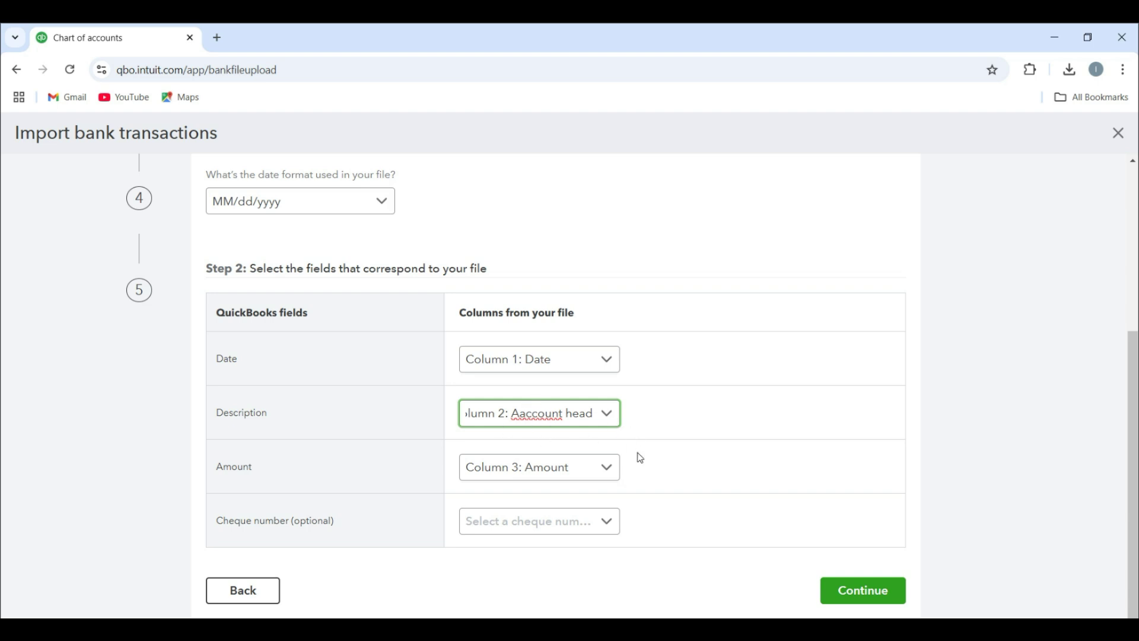
{"action": "left_click", "coordinate": [606, 475]}
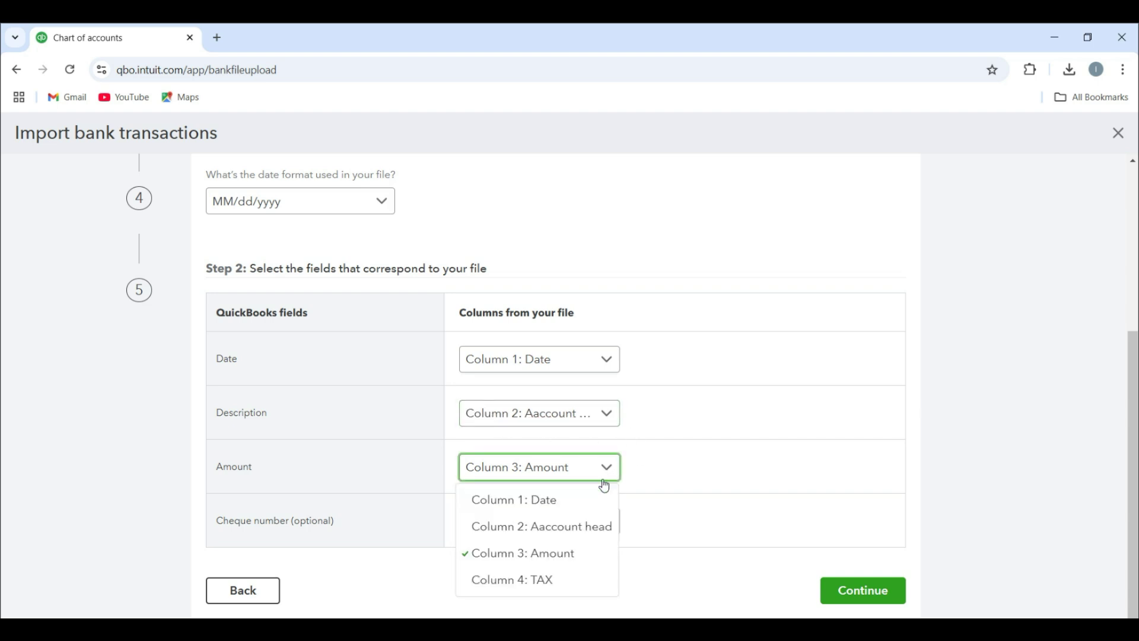
{"action": "left_click", "coordinate": [553, 554]}
Continue to the transaction verification and check the listed rows down to the end.
{"action": "left_click", "coordinate": [863, 593]}
{"action": "scroll", "coordinate": [503, 438], "scroll_direction": "up", "scroll_amount": 5}
{"action": "scroll", "coordinate": [504, 438], "scroll_direction": "down", "scroll_amount": 5}
{"action": "left_click_drag", "start_coordinate": [1133, 234], "coordinate": [1132, 606]}
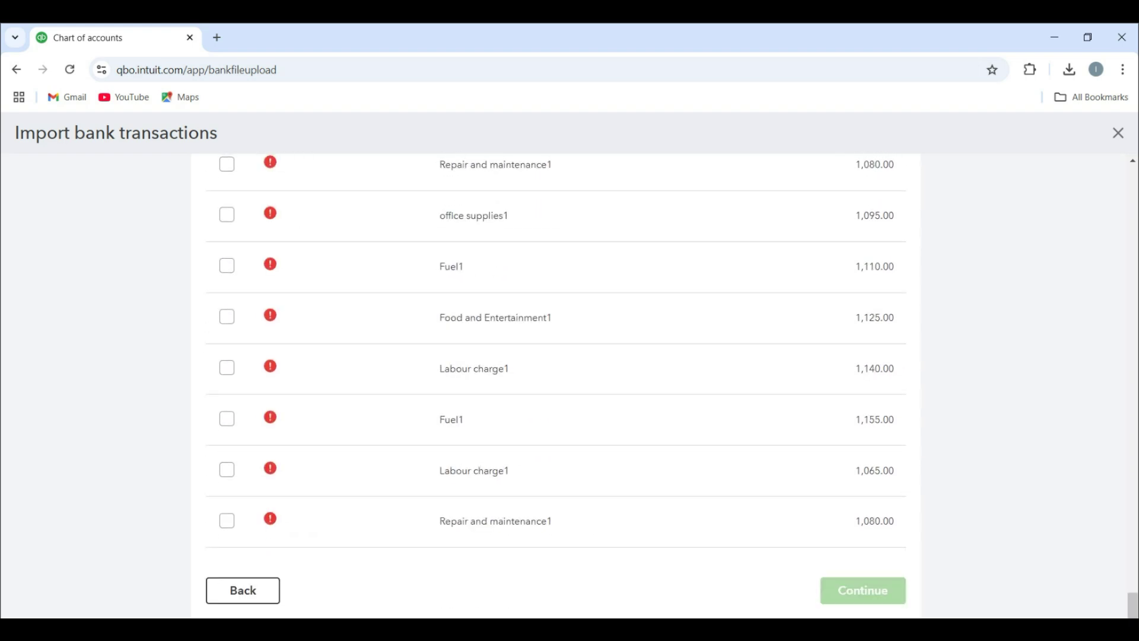
Go back to the file setup, set the date format to dd/MM/yyyy, and continue to the verification again.
{"action": "left_click", "coordinate": [240, 591]}
{"action": "scroll", "coordinate": [596, 312], "scroll_direction": "up", "scroll_amount": 4}
{"action": "left_click", "coordinate": [225, 423]}
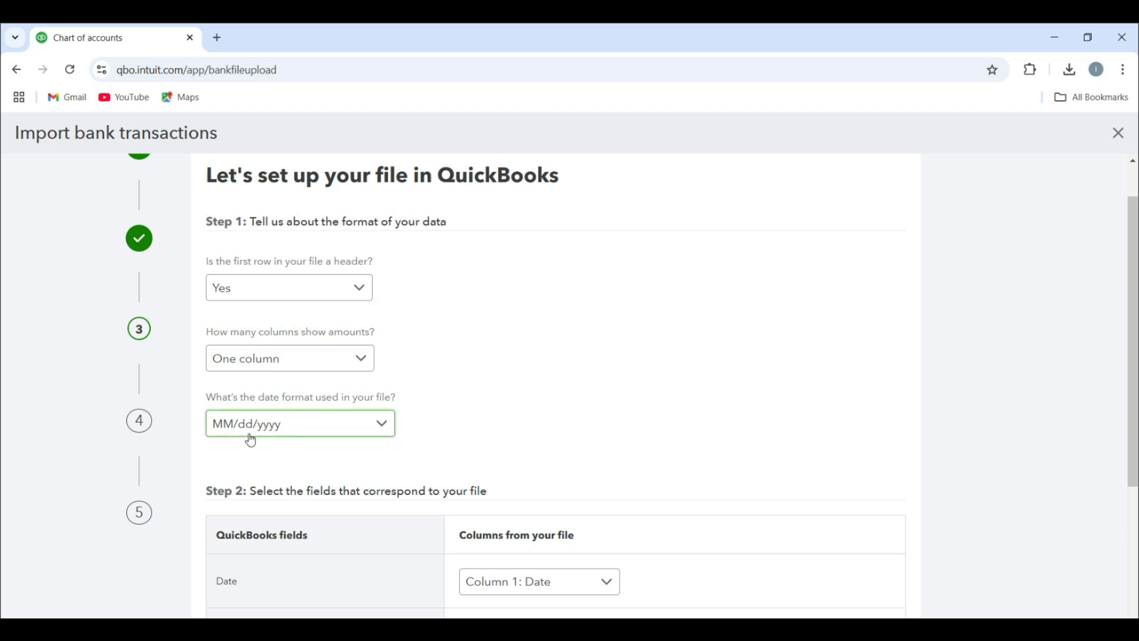
{"action": "left_click", "coordinate": [379, 438]}
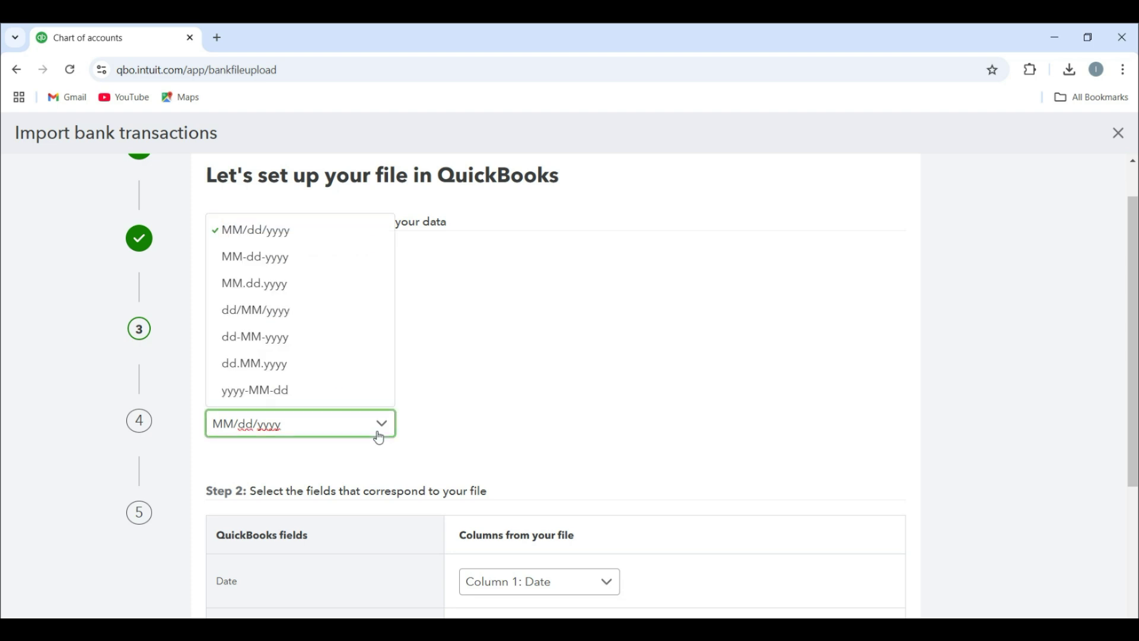
{"action": "left_click", "coordinate": [292, 318]}
{"action": "scroll", "coordinate": [729, 361], "scroll_direction": "down", "scroll_amount": 3}
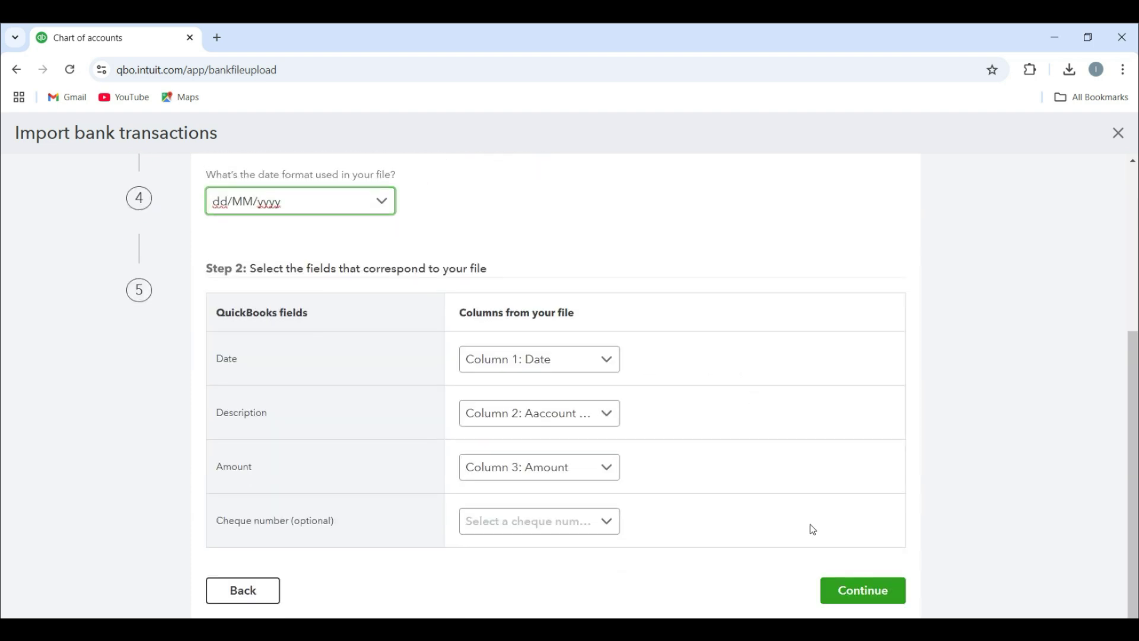
{"action": "left_click", "coordinate": [855, 600]}
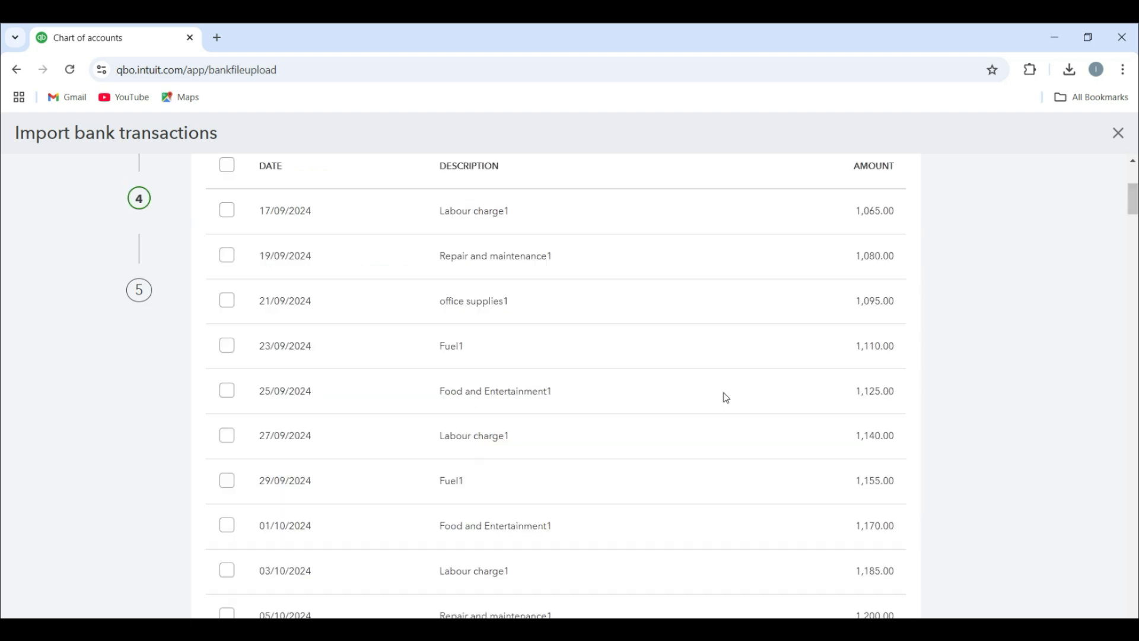
Review the dates, descriptions and amounts of all transactions in the verification list.
{"action": "scroll", "coordinate": [591, 364], "scroll_direction": "down", "scroll_amount": 10}
{"action": "scroll", "coordinate": [592, 365], "scroll_direction": "down", "scroll_amount": 15}
{"action": "scroll", "coordinate": [592, 365], "scroll_direction": "down", "scroll_amount": 6}
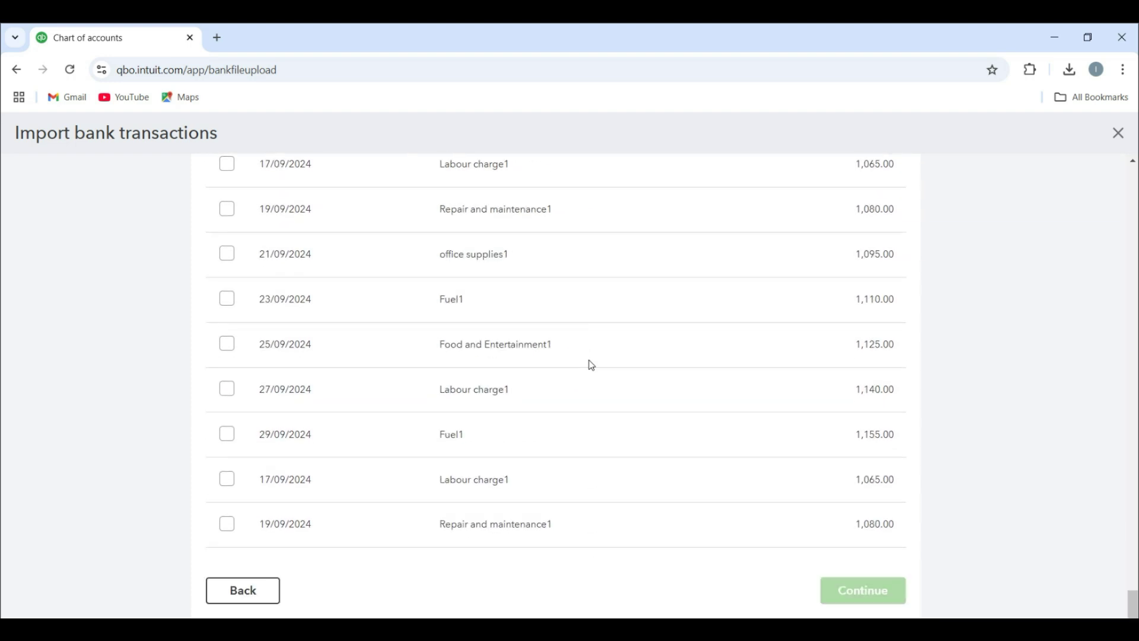
{"action": "scroll", "coordinate": [591, 365], "scroll_direction": "up", "scroll_amount": 10}
{"action": "scroll", "coordinate": [592, 365], "scroll_direction": "up", "scroll_amount": 8}
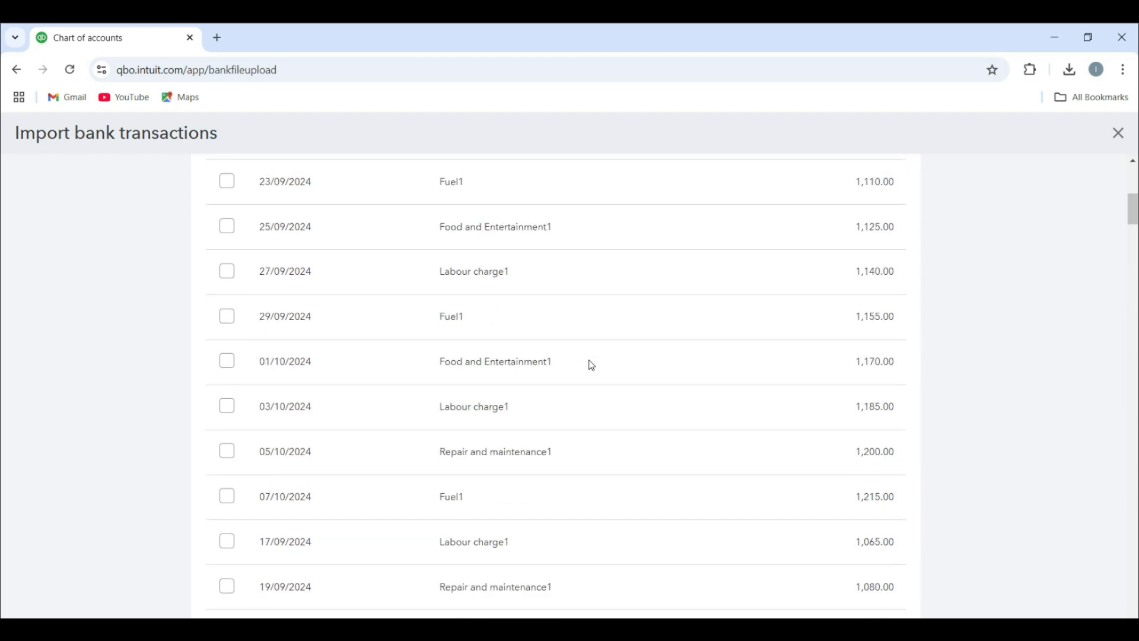
{"action": "scroll", "coordinate": [591, 365], "scroll_direction": "up", "scroll_amount": 5}
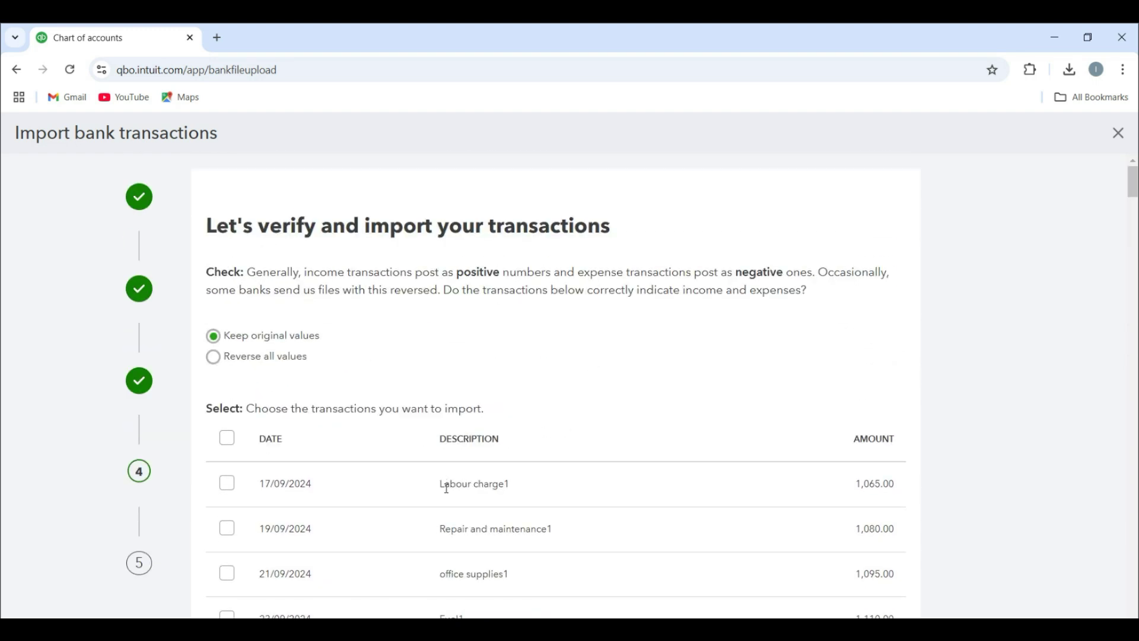
{"action": "left_click_drag", "start_coordinate": [442, 488], "coordinate": [527, 493]}
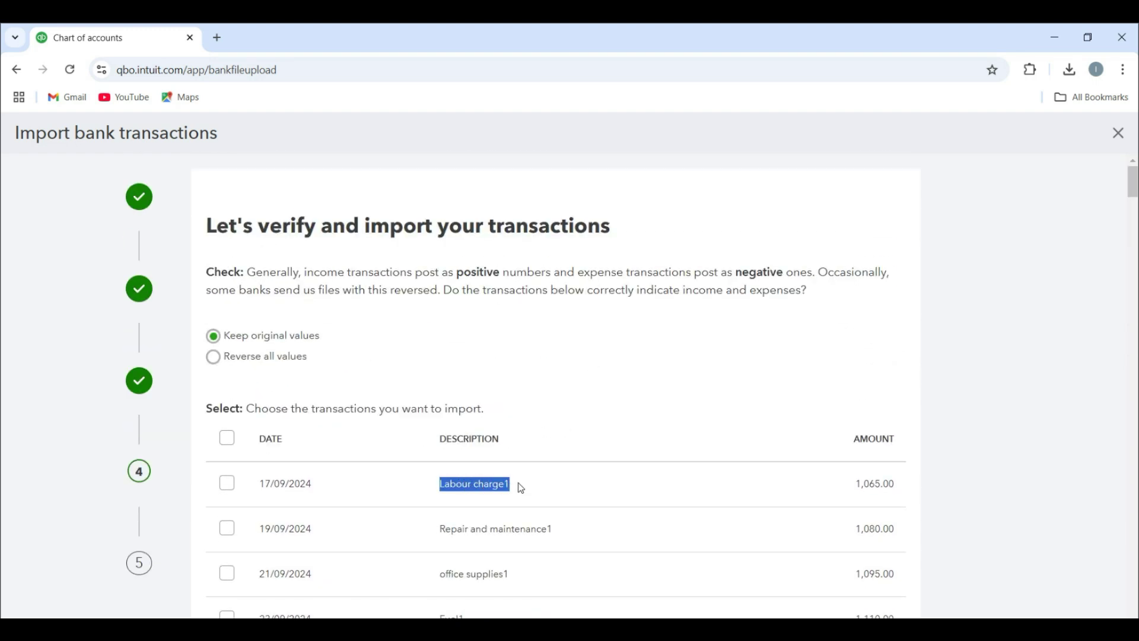
{"action": "left_click_drag", "start_coordinate": [440, 440], "coordinate": [511, 440]}
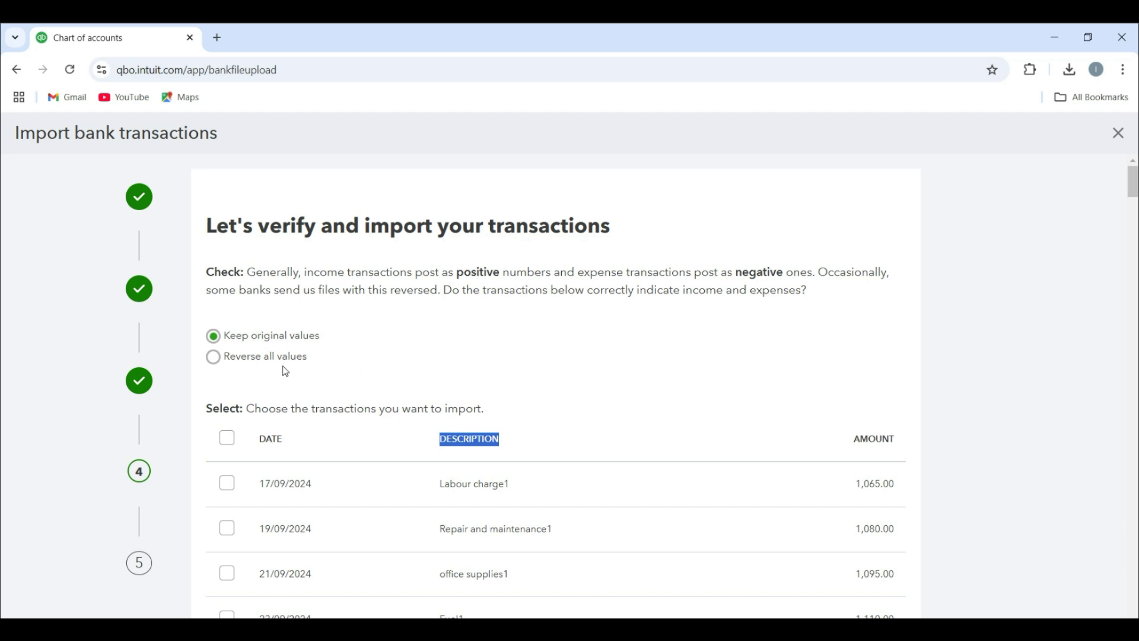
Reverse all values so the expenses import as negative amounts, and check the amounts throughout the list.
{"action": "left_click", "coordinate": [213, 362]}
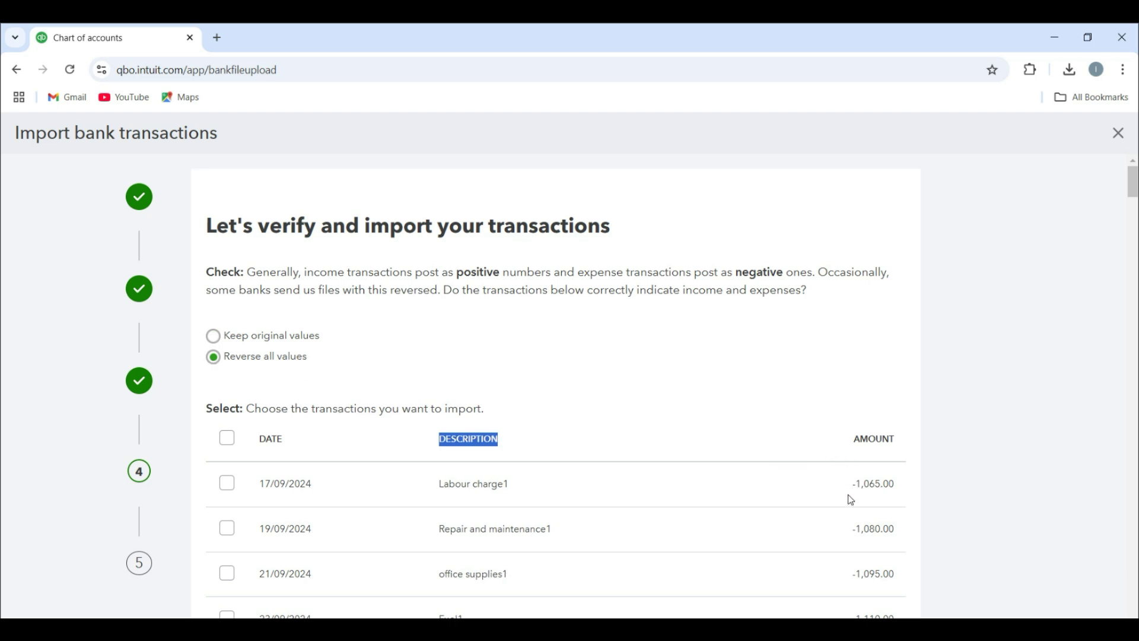
{"action": "scroll", "coordinate": [883, 488], "scroll_direction": "down", "scroll_amount": 15}
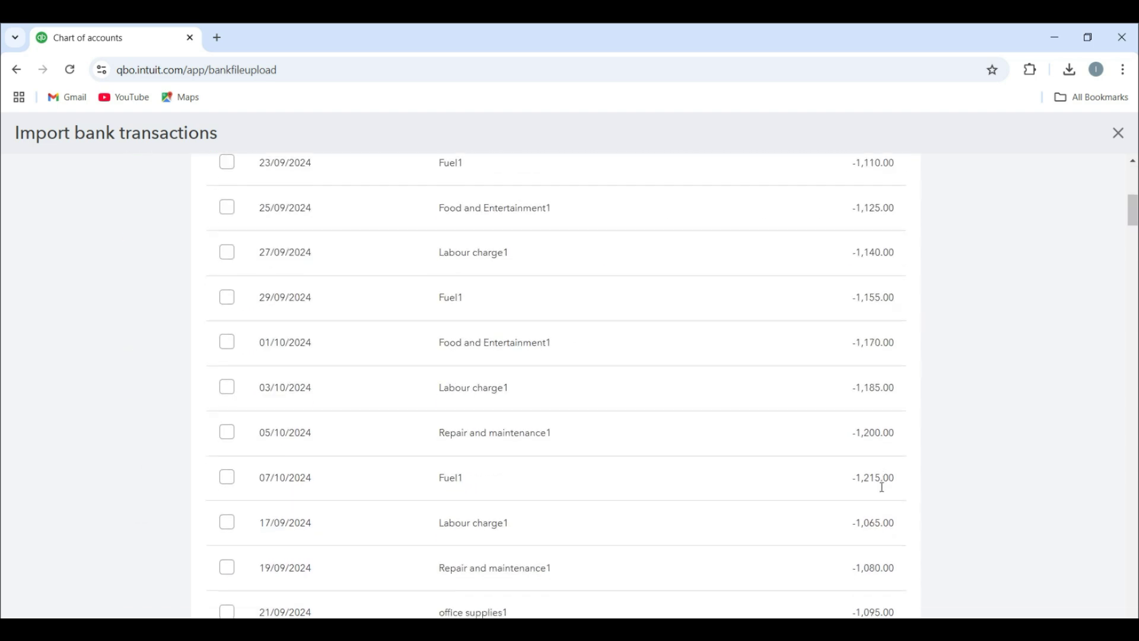
{"action": "scroll", "coordinate": [883, 488], "scroll_direction": "down", "scroll_amount": 12}
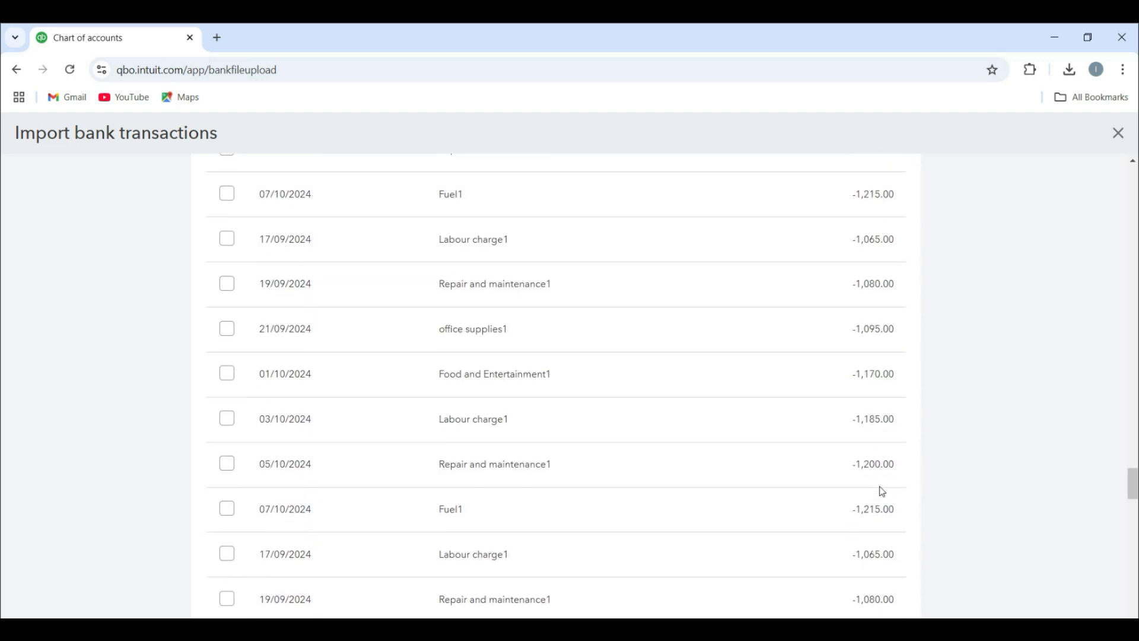
{"action": "scroll", "coordinate": [882, 491], "scroll_direction": "down", "scroll_amount": 3}
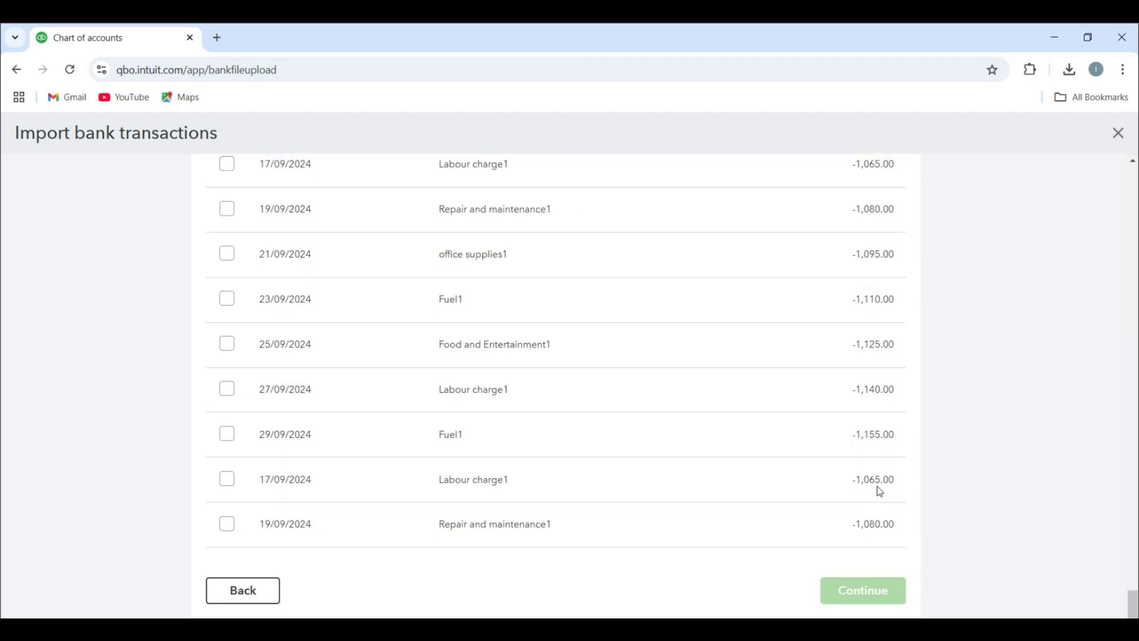
{"action": "scroll", "coordinate": [801, 457], "scroll_direction": "up", "scroll_amount": 15}
{"action": "scroll", "coordinate": [803, 458], "scroll_direction": "up", "scroll_amount": 10}
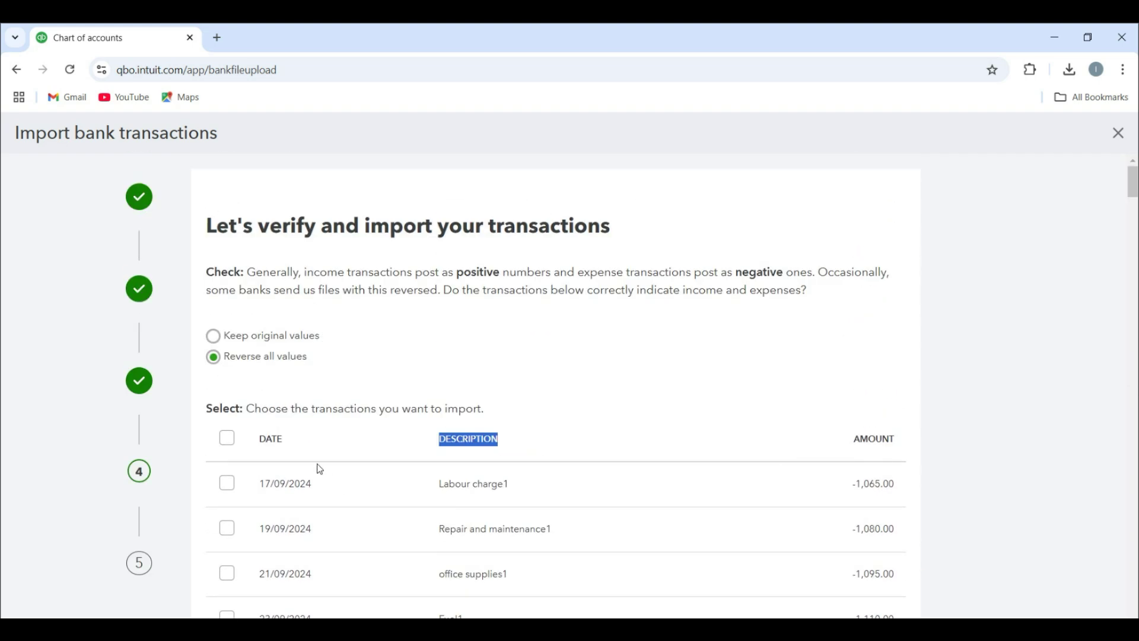
Select all transactions in the list and confirm importing them.
{"action": "left_click", "coordinate": [228, 438]}
{"action": "scroll", "coordinate": [783, 424], "scroll_direction": "down", "scroll_amount": 10}
{"action": "scroll", "coordinate": [783, 424], "scroll_direction": "down", "scroll_amount": 15}
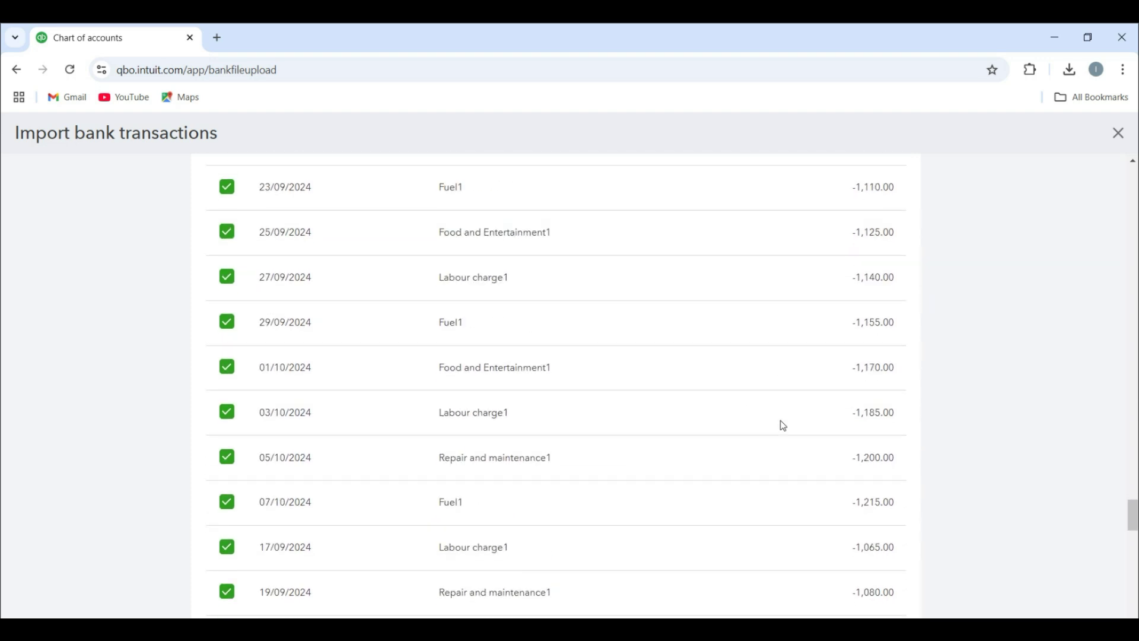
{"action": "scroll", "coordinate": [783, 425], "scroll_direction": "down", "scroll_amount": 5}
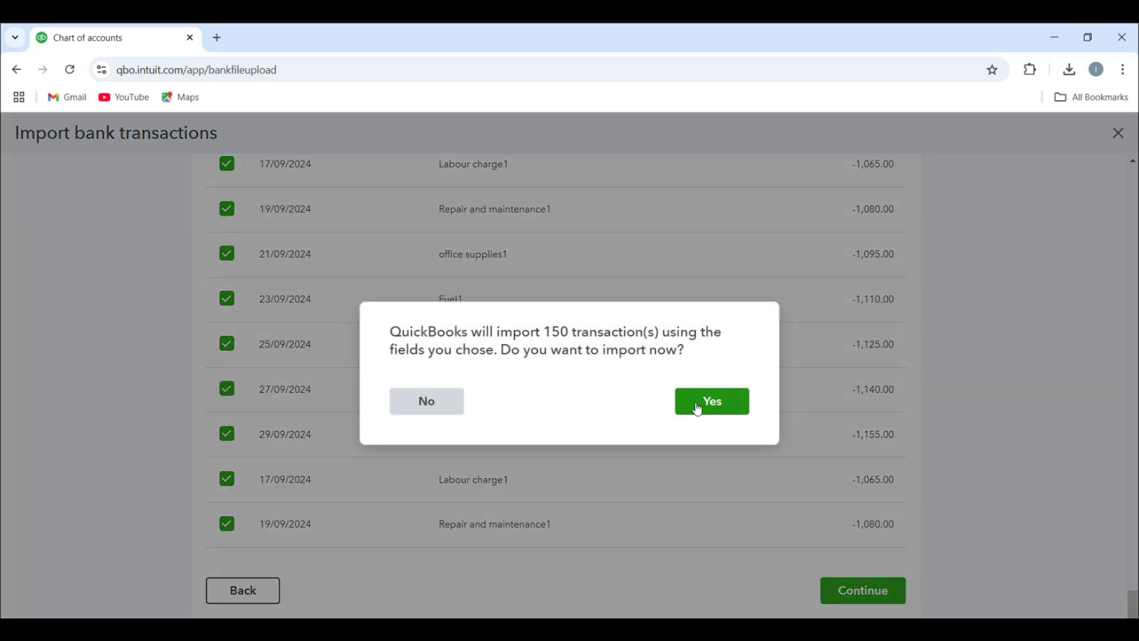
{"action": "left_click", "coordinate": [697, 408]}
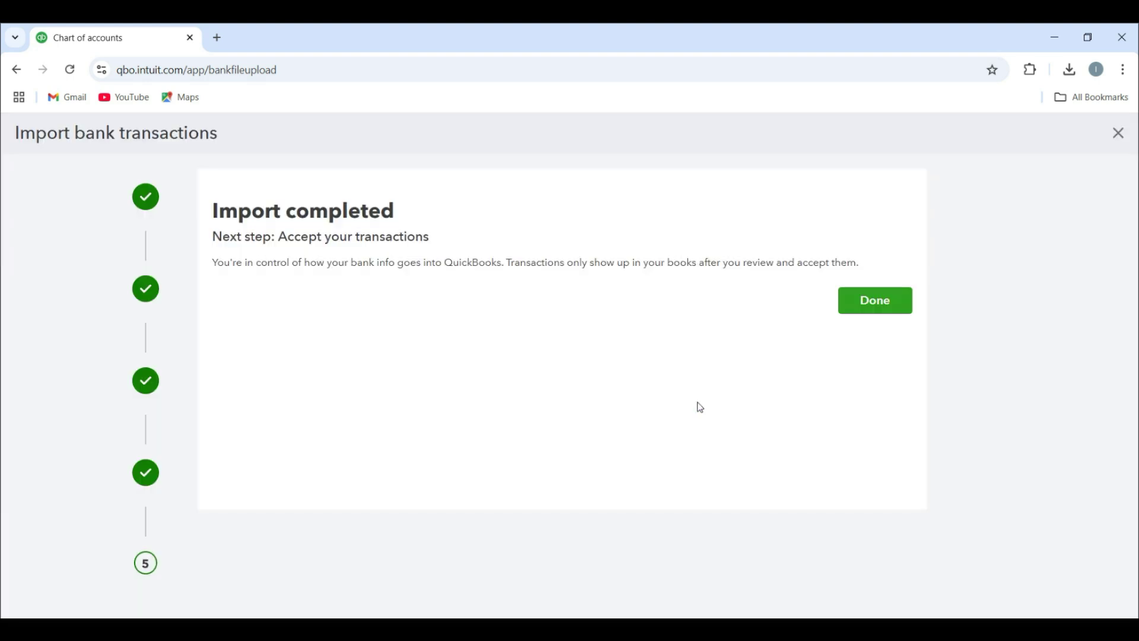
Finish the bank import and look through the imported BANK123 transactions awaiting review.
{"action": "left_click", "coordinate": [860, 302]}
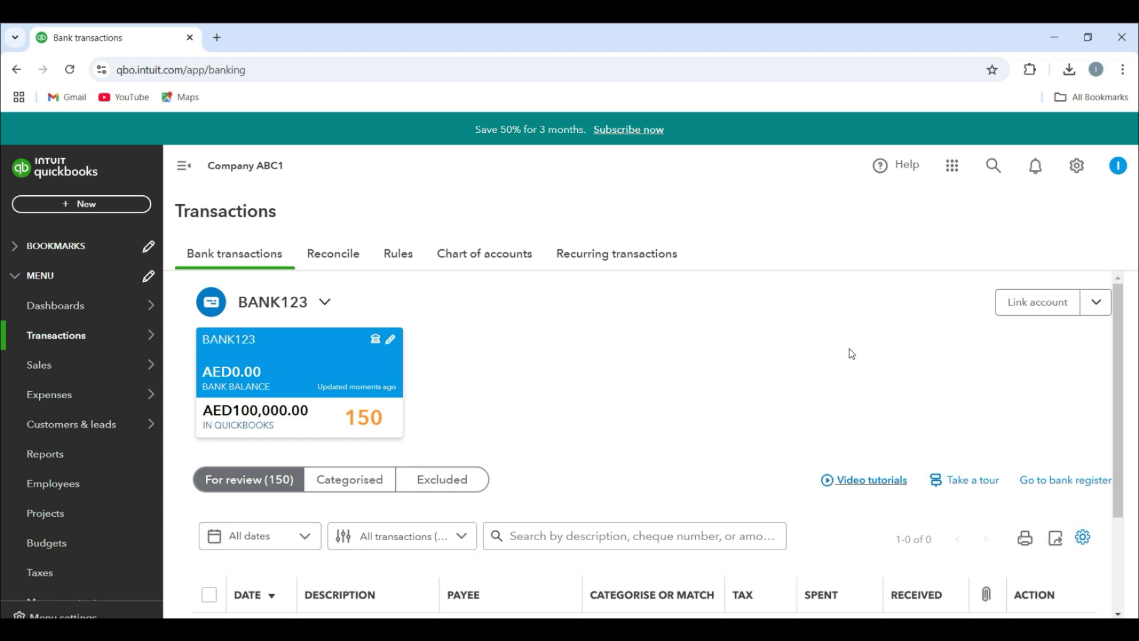
{"action": "scroll", "coordinate": [643, 374], "scroll_direction": "down", "scroll_amount": 10}
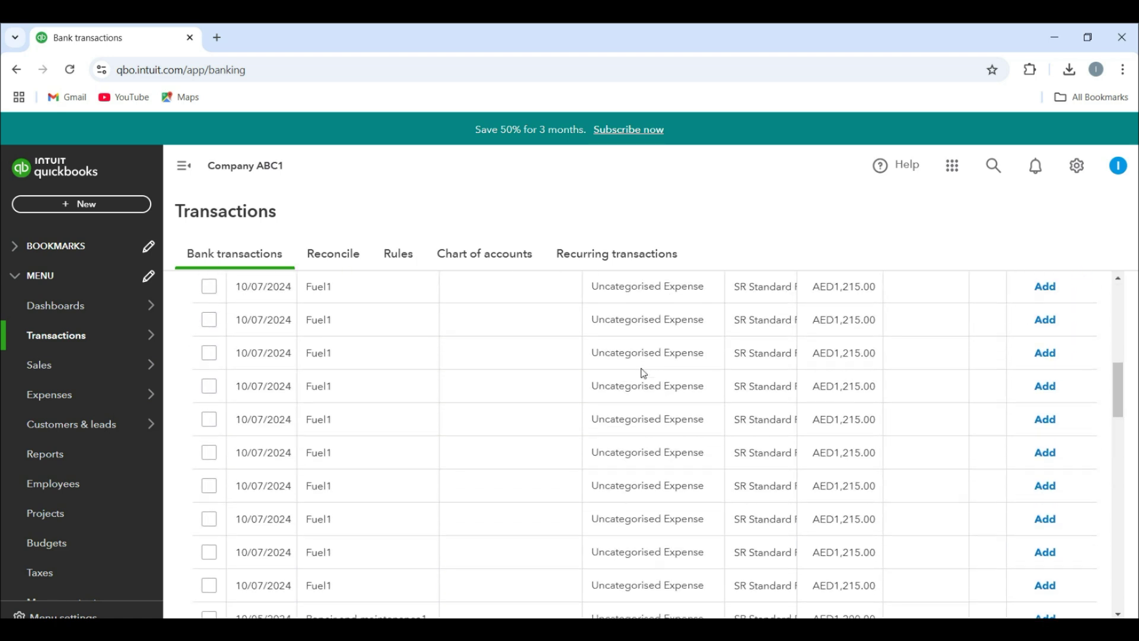
{"action": "scroll", "coordinate": [643, 374], "scroll_direction": "down", "scroll_amount": 5}
{"action": "scroll", "coordinate": [644, 375], "scroll_direction": "up", "scroll_amount": 10}
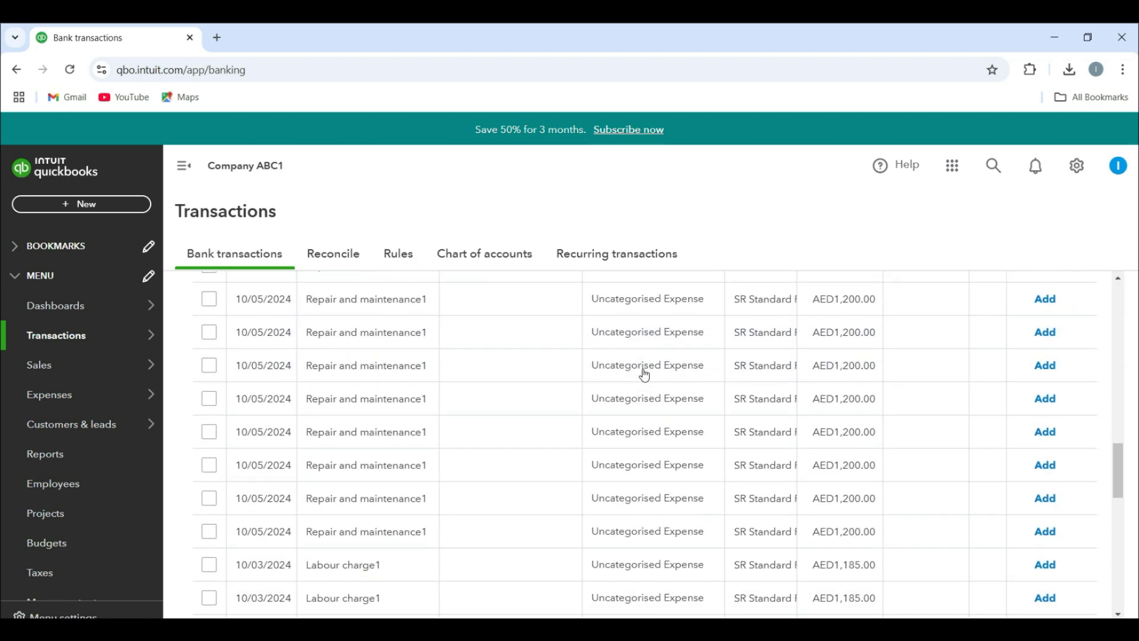
{"action": "scroll", "coordinate": [645, 375], "scroll_direction": "up", "scroll_amount": 10}
{"action": "scroll", "coordinate": [645, 375], "scroll_direction": "down", "scroll_amount": 15}
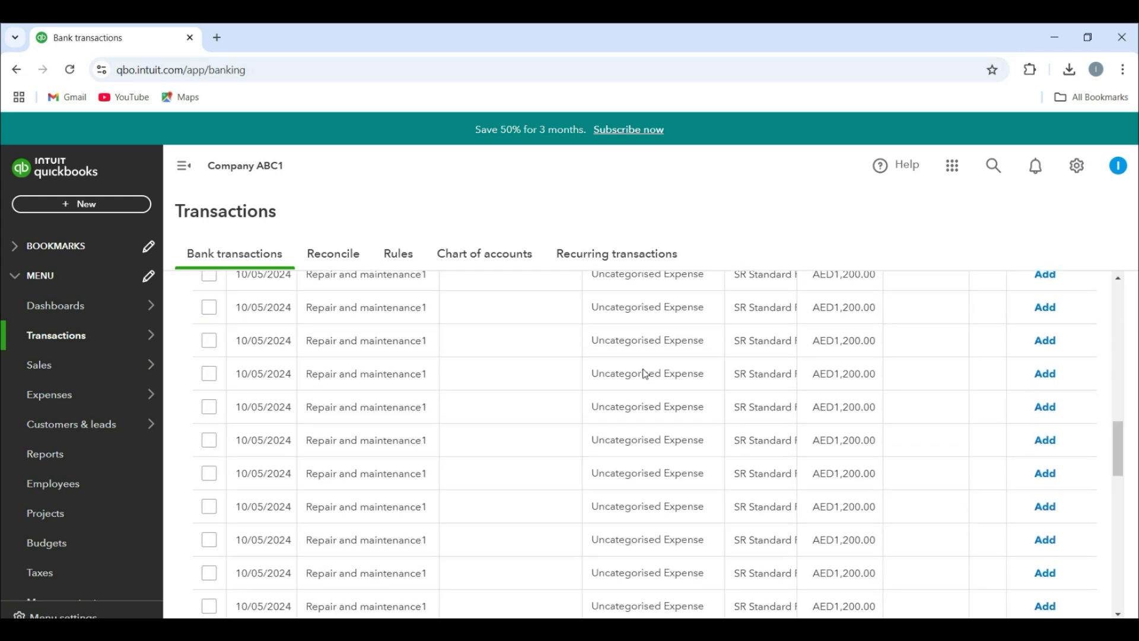
{"action": "scroll", "coordinate": [645, 375], "scroll_direction": "down", "scroll_amount": 5}
{"action": "scroll", "coordinate": [645, 375], "scroll_direction": "up", "scroll_amount": 15}
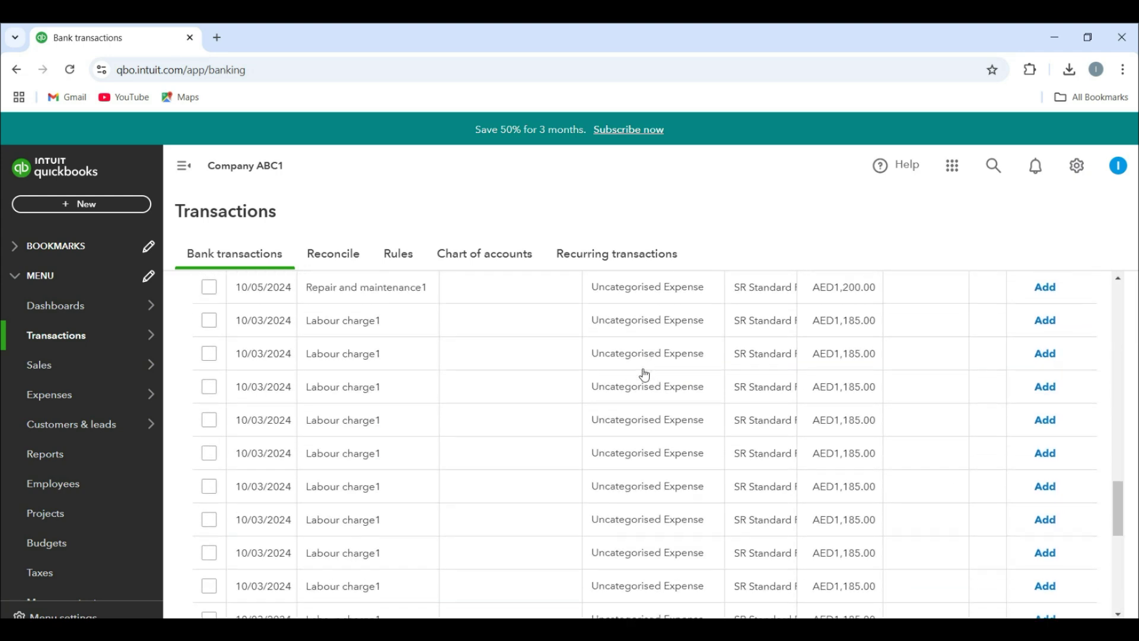
{"action": "scroll", "coordinate": [645, 375], "scroll_direction": "up", "scroll_amount": 2}
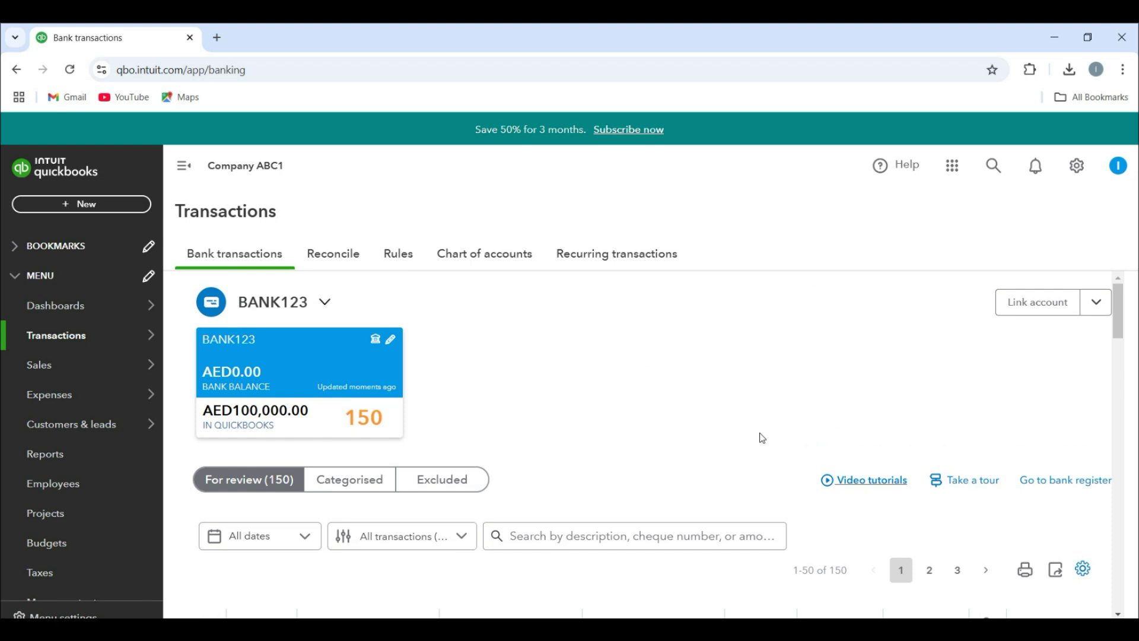
Expand the first Fuel1 transaction in the review list and examine its categorisation details.
{"action": "scroll", "coordinate": [763, 438], "scroll_direction": "down", "scroll_amount": 6}
{"action": "scroll", "coordinate": [771, 362], "scroll_direction": "up", "scroll_amount": 1}
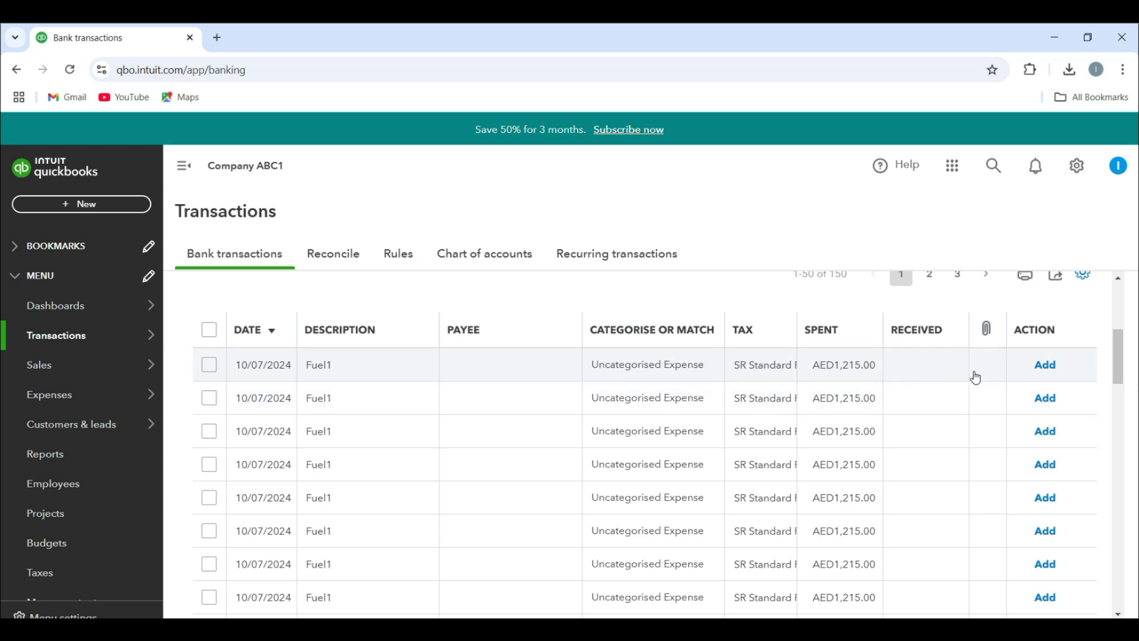
{"action": "scroll", "coordinate": [649, 407], "scroll_direction": "up", "scroll_amount": 1}
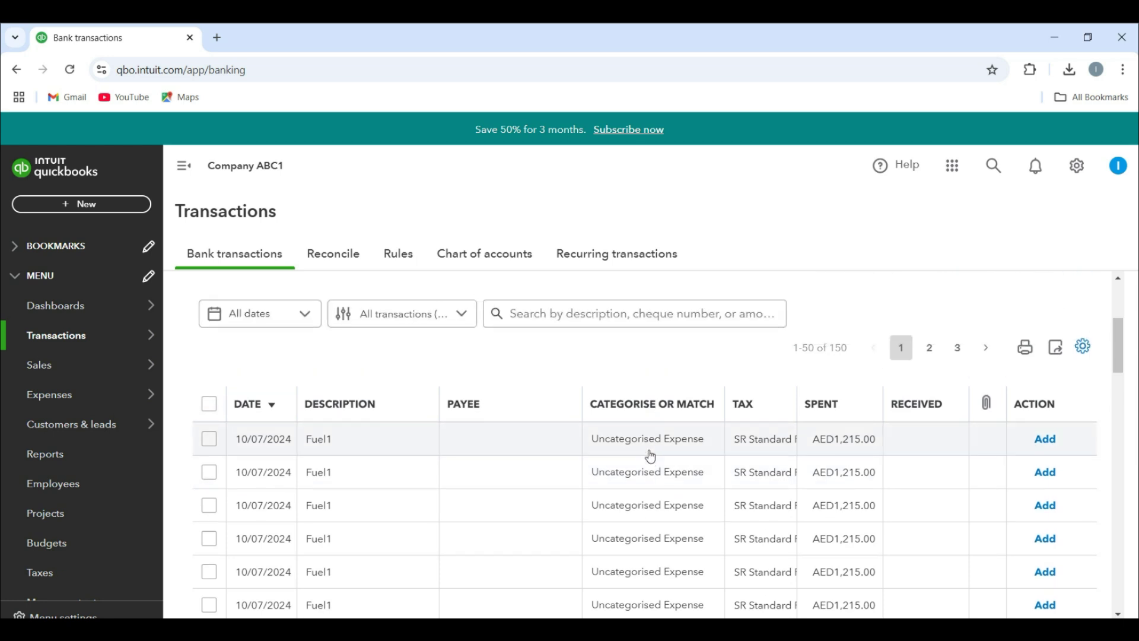
{"action": "left_click", "coordinate": [650, 450]}
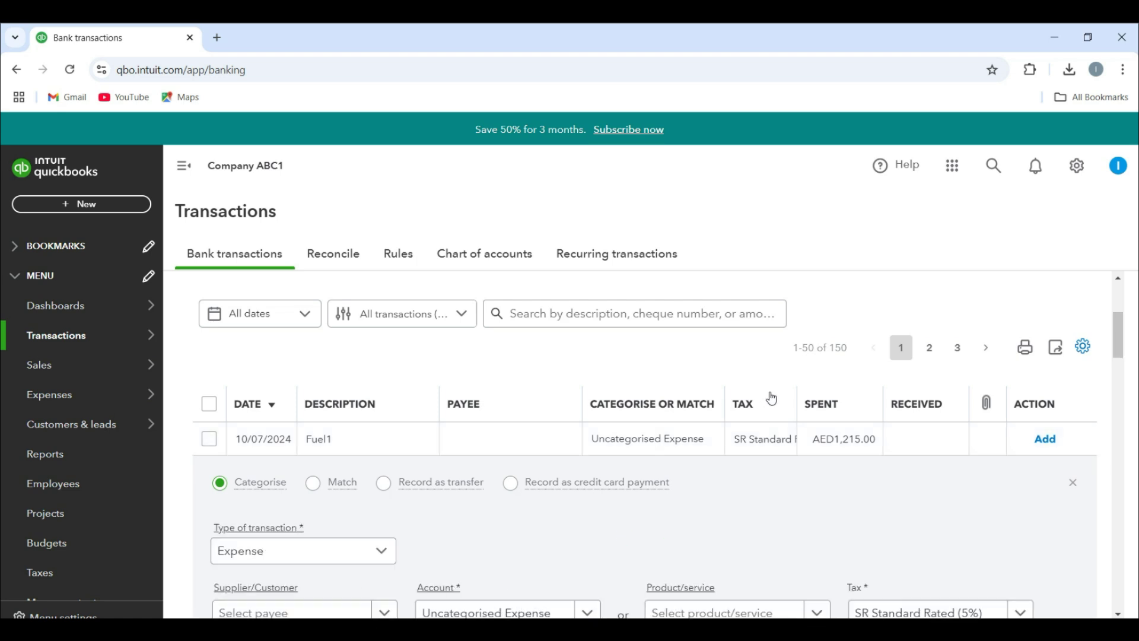
{"action": "scroll", "coordinate": [772, 399], "scroll_direction": "down", "scroll_amount": 1}
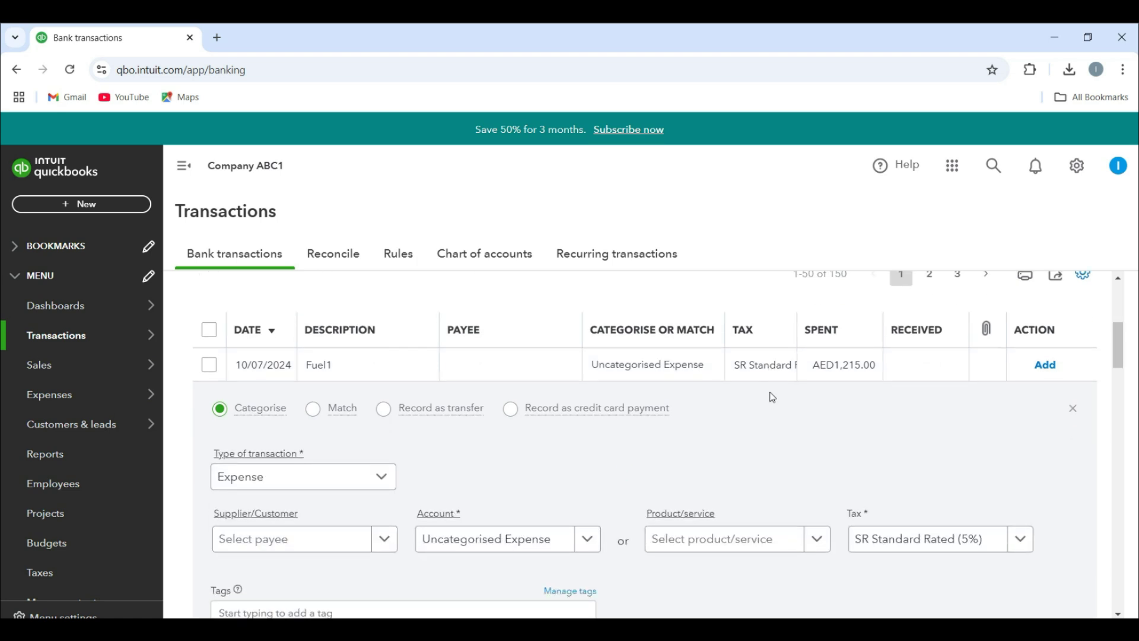
{"action": "scroll", "coordinate": [772, 397], "scroll_direction": "down", "scroll_amount": 2}
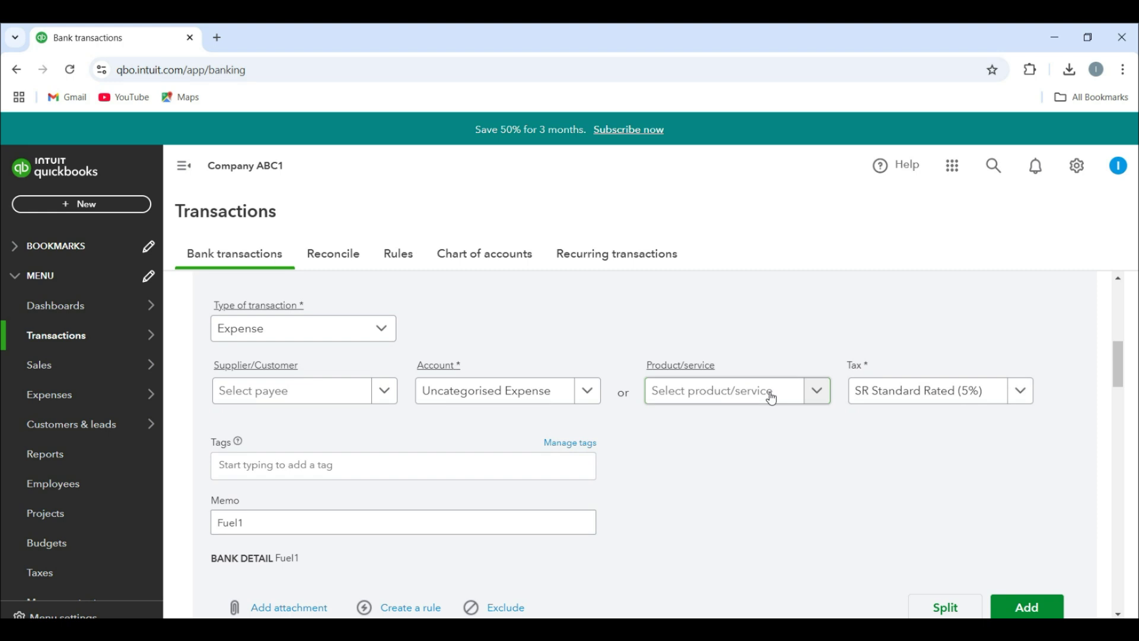
{"action": "scroll", "coordinate": [772, 399], "scroll_direction": "down", "scroll_amount": 1}
{"action": "scroll", "coordinate": [770, 397], "scroll_direction": "down", "scroll_amount": 1}
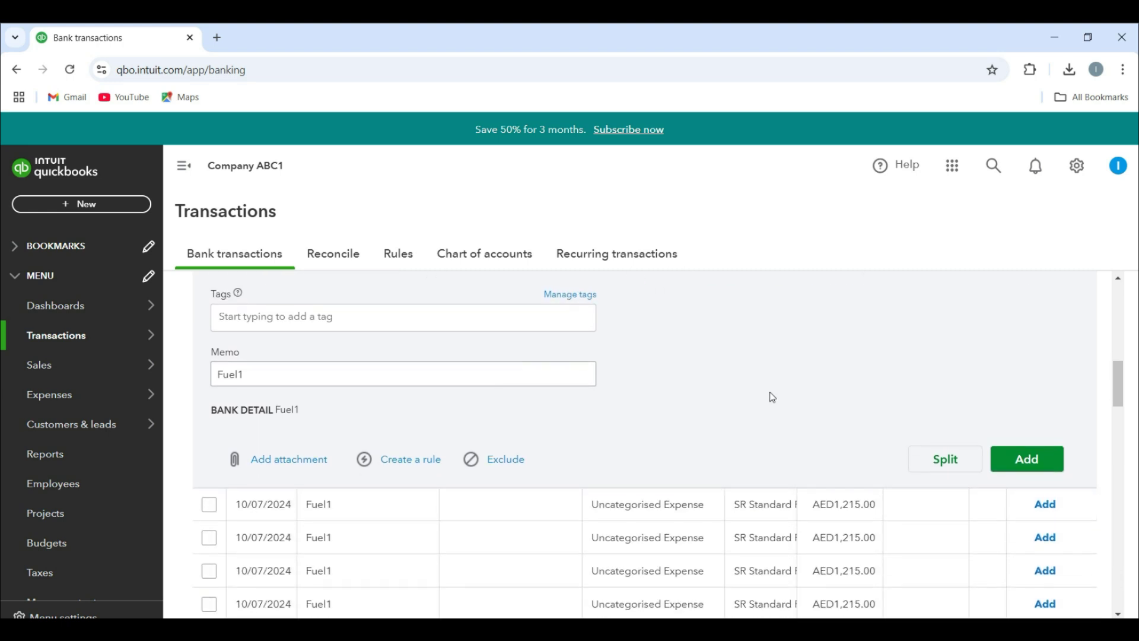
Start a new rule from the expanded Fuel1 transaction and name it Fuel Expenses.
{"action": "left_click", "coordinate": [401, 461]}
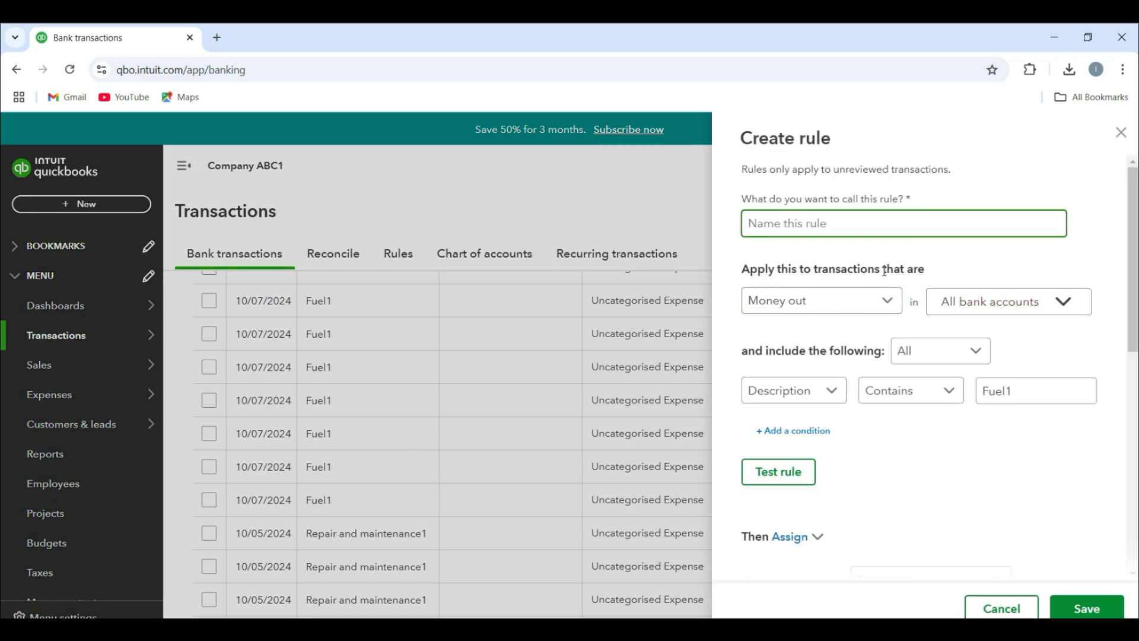
{"action": "type", "text": "Fuel Expenses"}
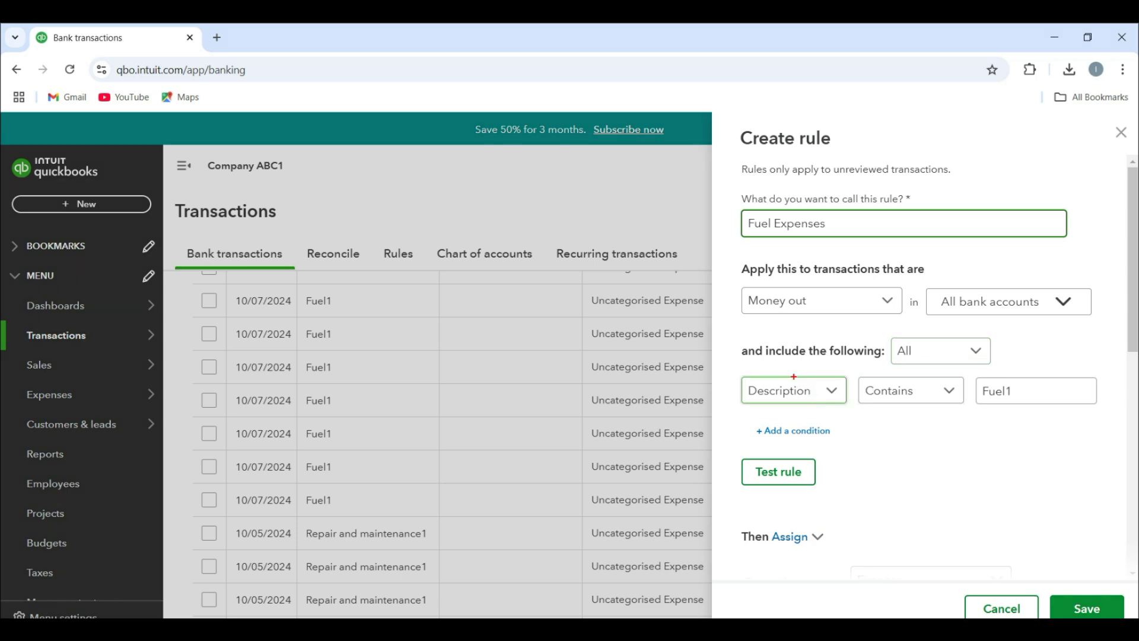
{"action": "mouse_move", "coordinate": [791, 367]}
{"action": "left_mouse_down"}
{"action": "mouse_move", "coordinate": [727, 384]}
{"action": "mouse_move", "coordinate": [830, 419]}
{"action": "mouse_move", "coordinate": [819, 371]}
{"action": "mouse_move", "coordinate": [794, 364]}
{"action": "left_mouse_up"}
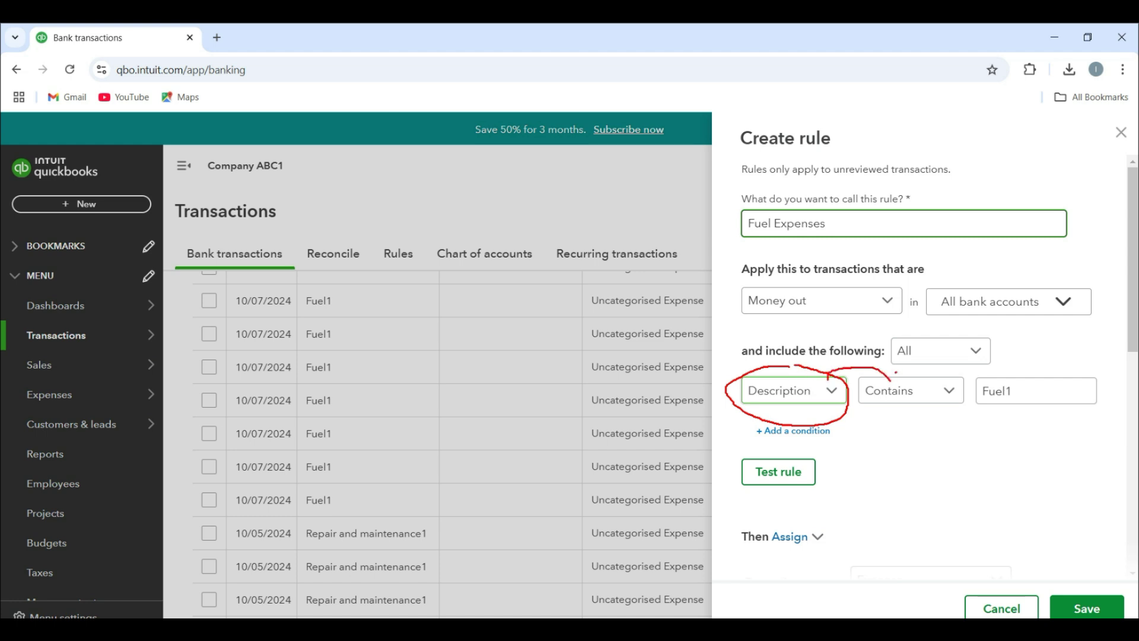
{"action": "left_click_drag", "start_coordinate": [932, 378], "coordinate": [994, 363]}
{"action": "key", "text": "Escape"}
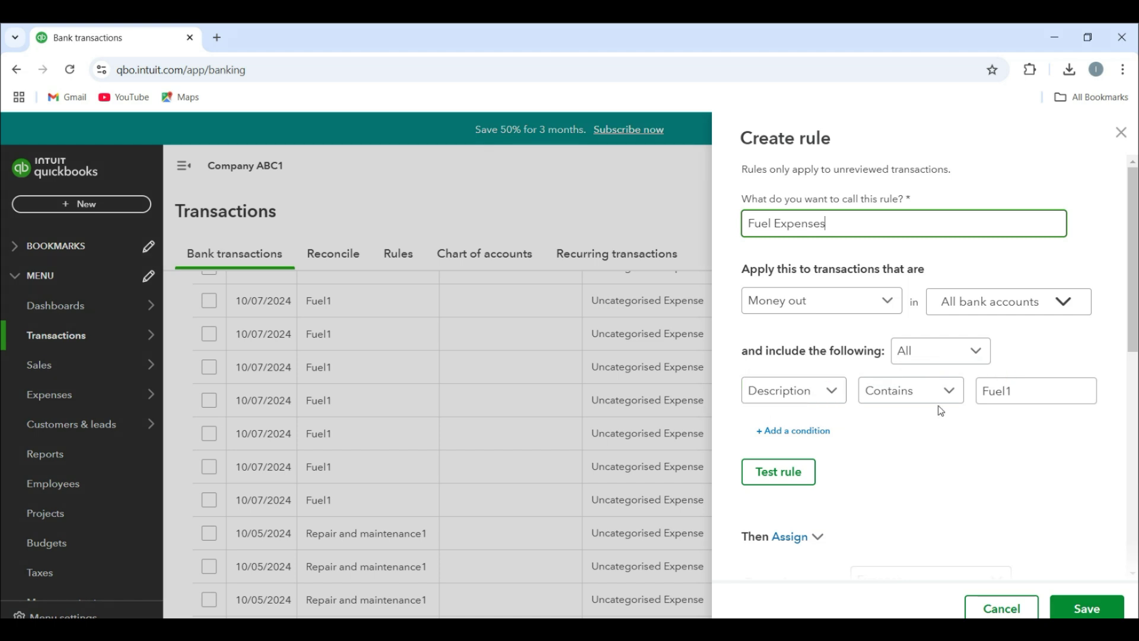
Set the category that the Fuel Expenses rule assigns to the Fuel1 expense account.
{"action": "scroll", "coordinate": [938, 409], "scroll_direction": "down", "scroll_amount": 1}
{"action": "scroll", "coordinate": [941, 411], "scroll_direction": "down", "scroll_amount": 1}
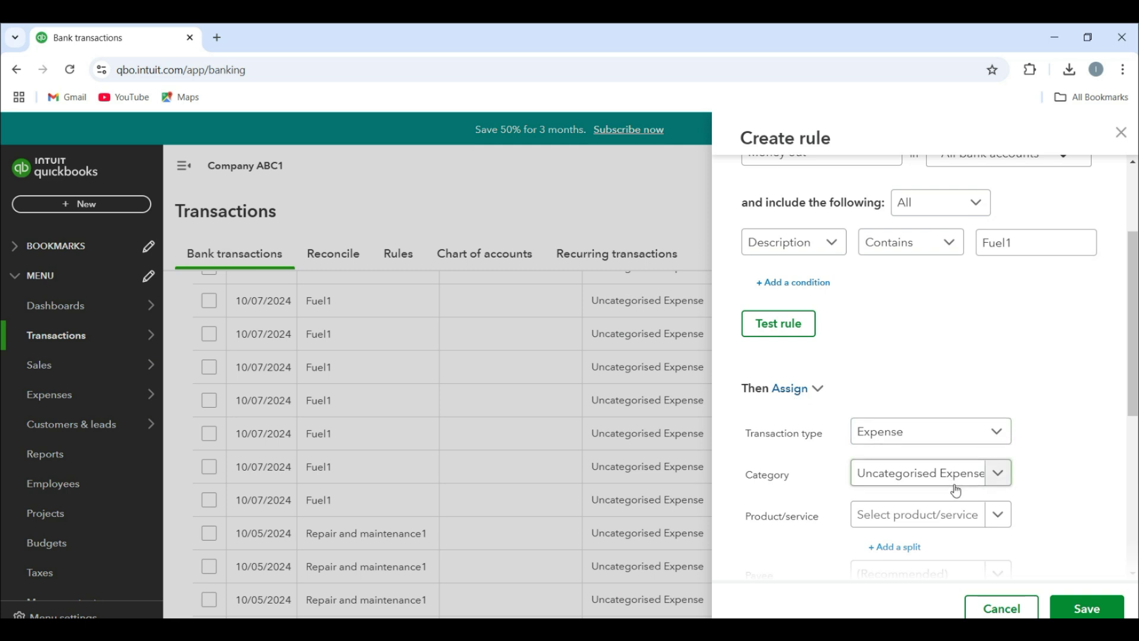
{"action": "mouse_move", "coordinate": [745, 459]}
{"action": "left_mouse_down"}
{"action": "mouse_move", "coordinate": [766, 489]}
{"action": "mouse_move", "coordinate": [1029, 490]}
{"action": "left_mouse_up"}
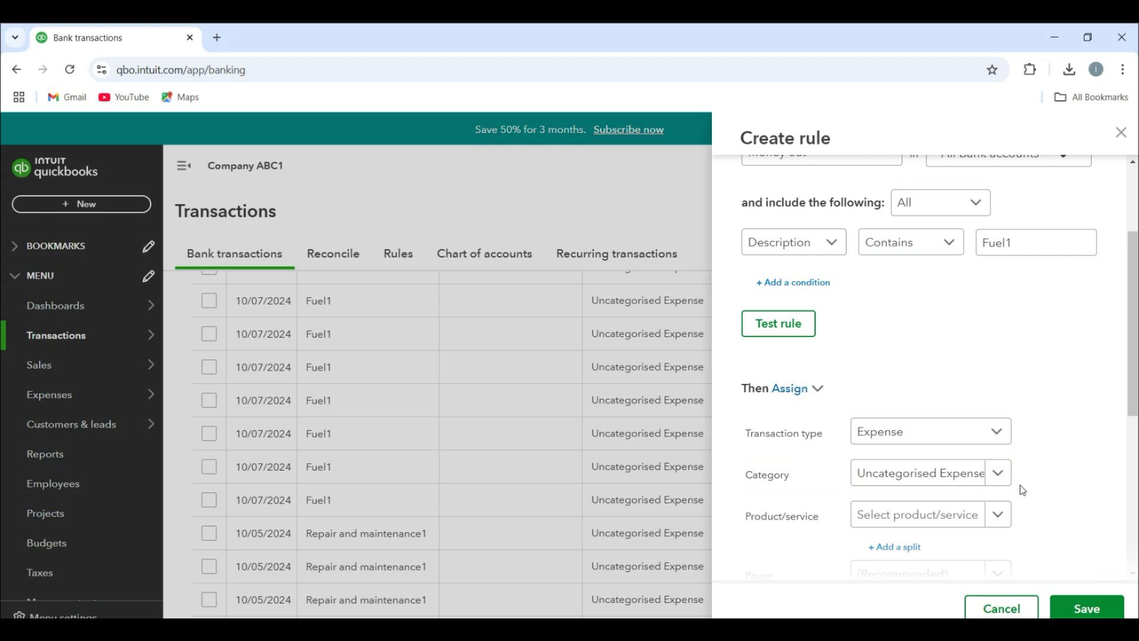
{"action": "left_click", "coordinate": [998, 474]}
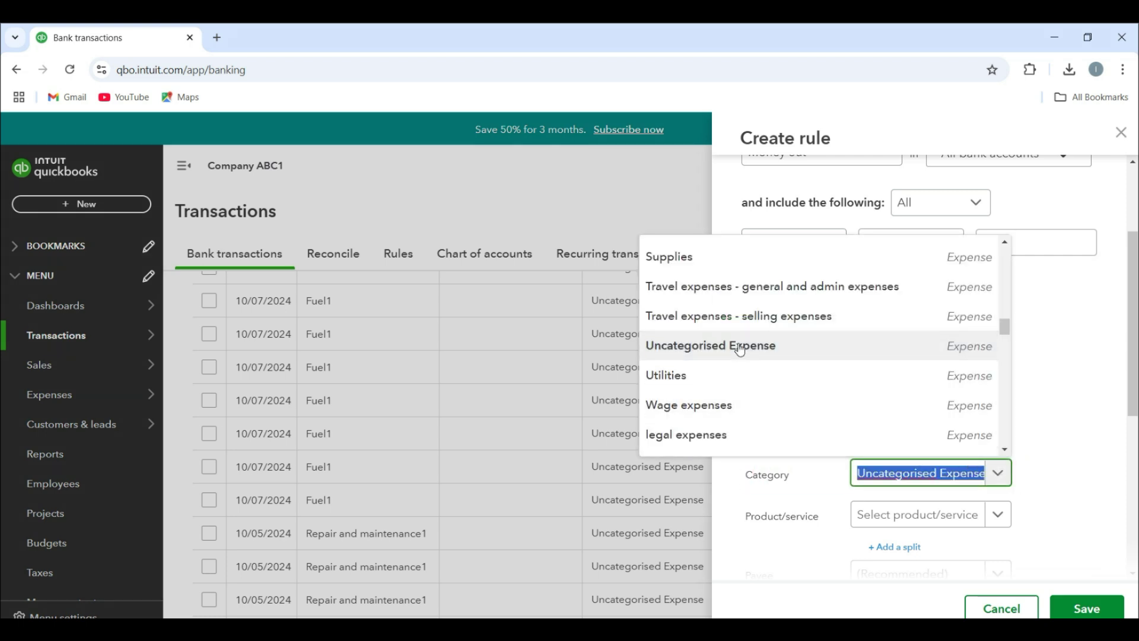
{"action": "type", "text": "fuel"}
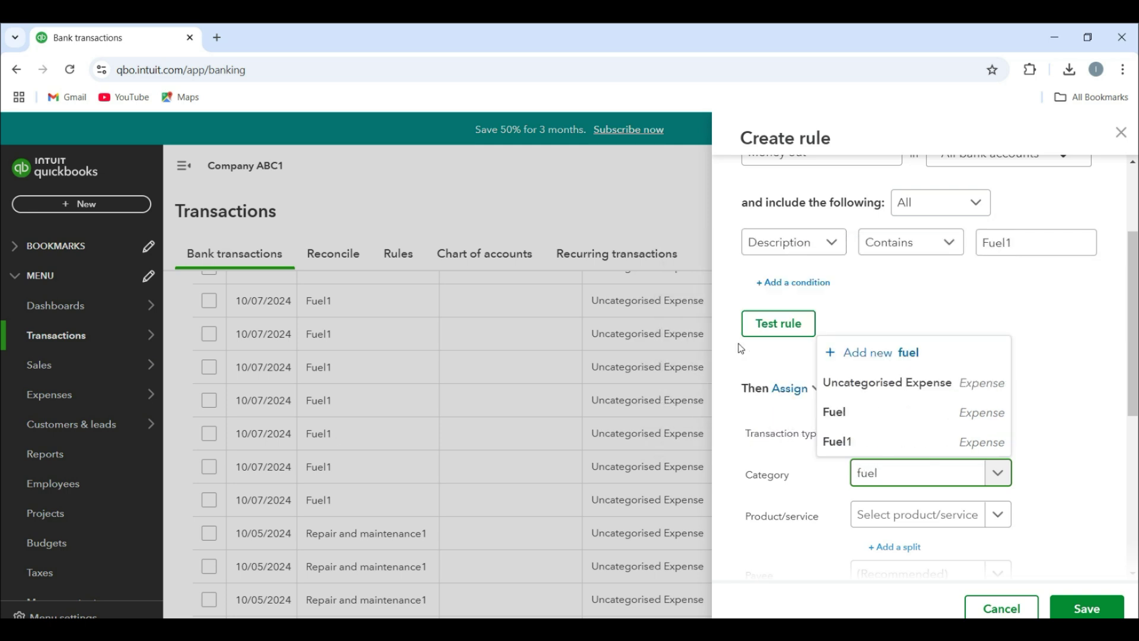
{"action": "left_click", "coordinate": [844, 443]}
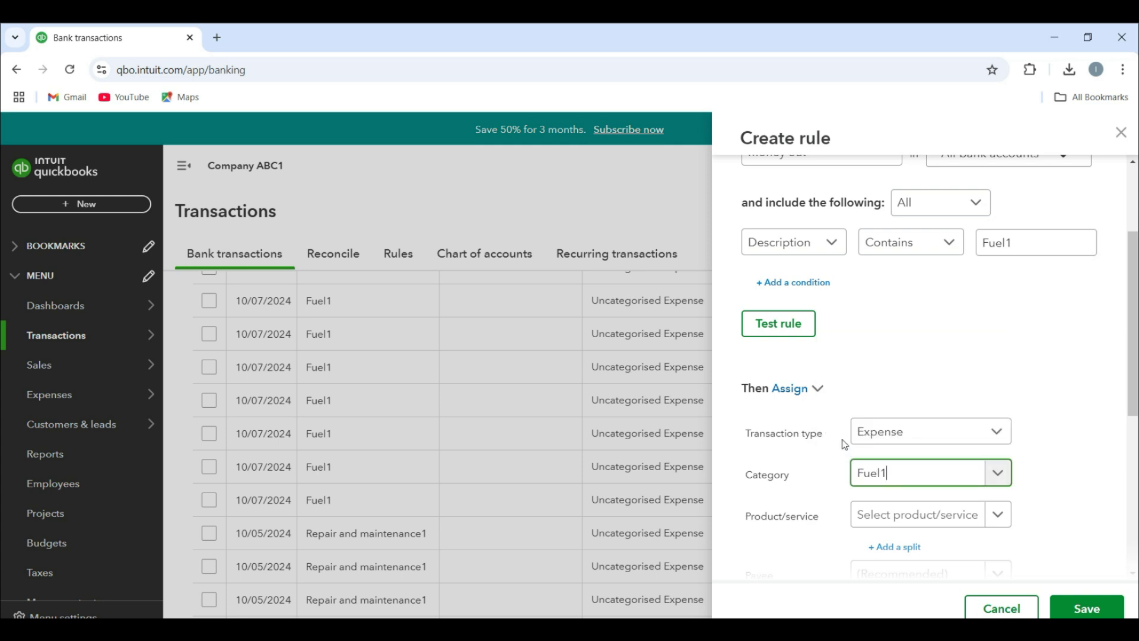
Check the rule's tax, memo and auto-add settings, then save the Fuel Expenses rule.
{"action": "scroll", "coordinate": [1071, 410], "scroll_direction": "down", "scroll_amount": 5}
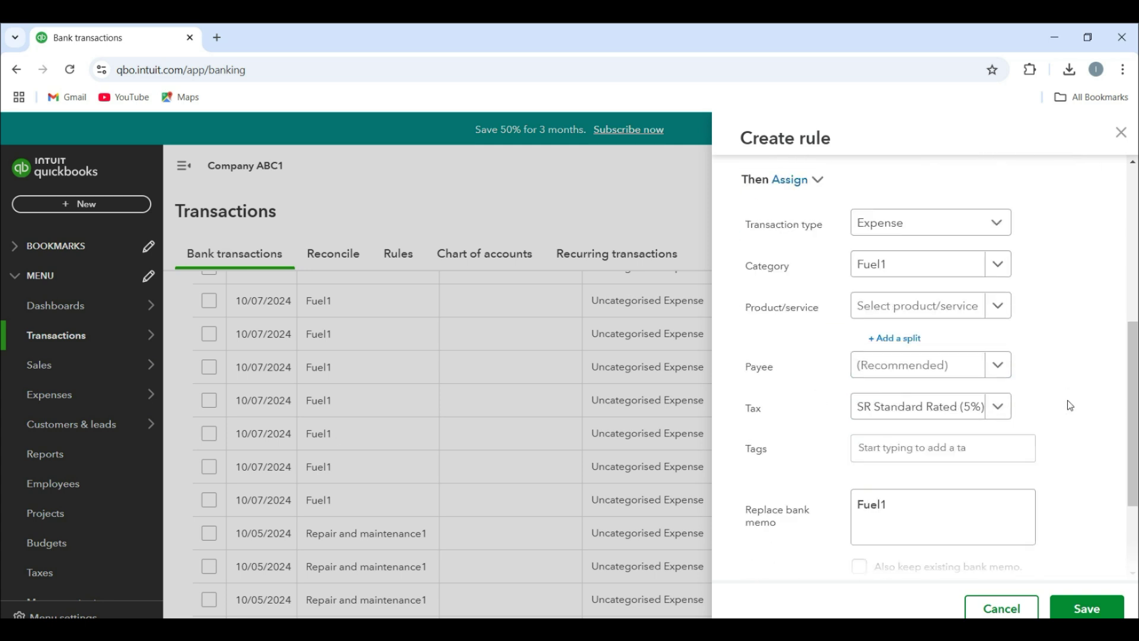
{"action": "scroll", "coordinate": [1067, 376], "scroll_direction": "up", "scroll_amount": 3}
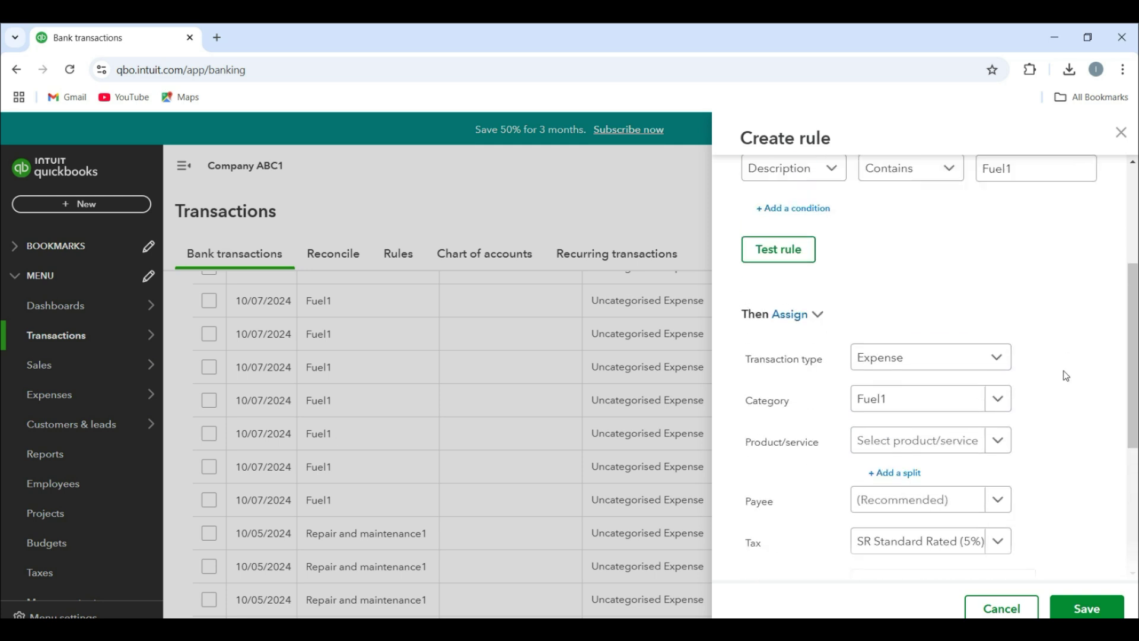
{"action": "scroll", "coordinate": [1067, 375], "scroll_direction": "down", "scroll_amount": 1}
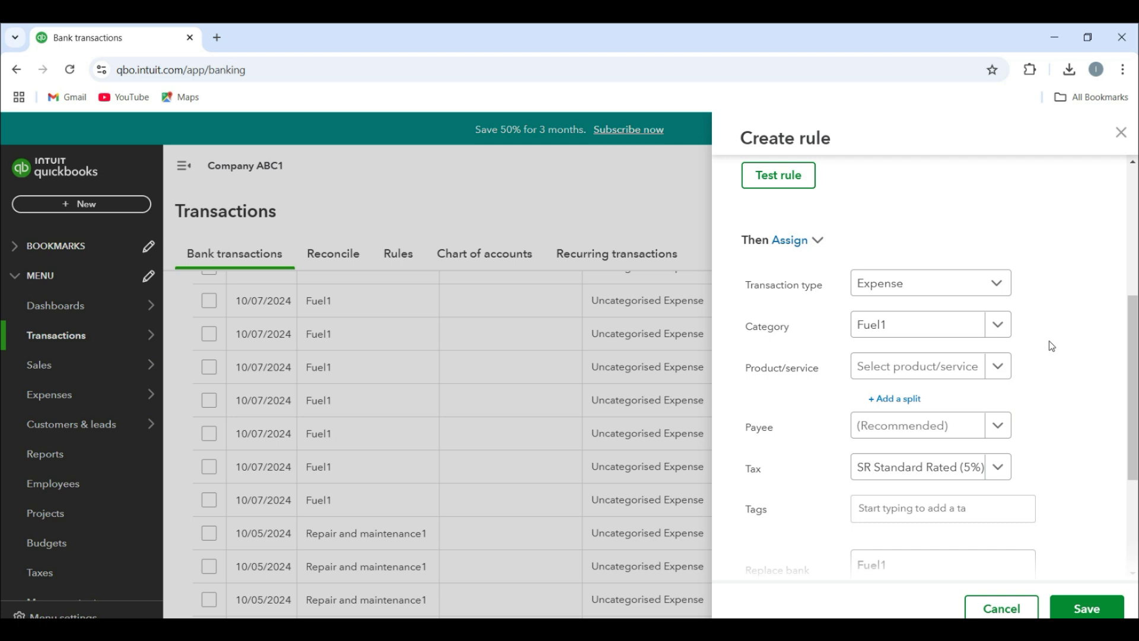
{"action": "scroll", "coordinate": [1052, 346], "scroll_direction": "down", "scroll_amount": 3}
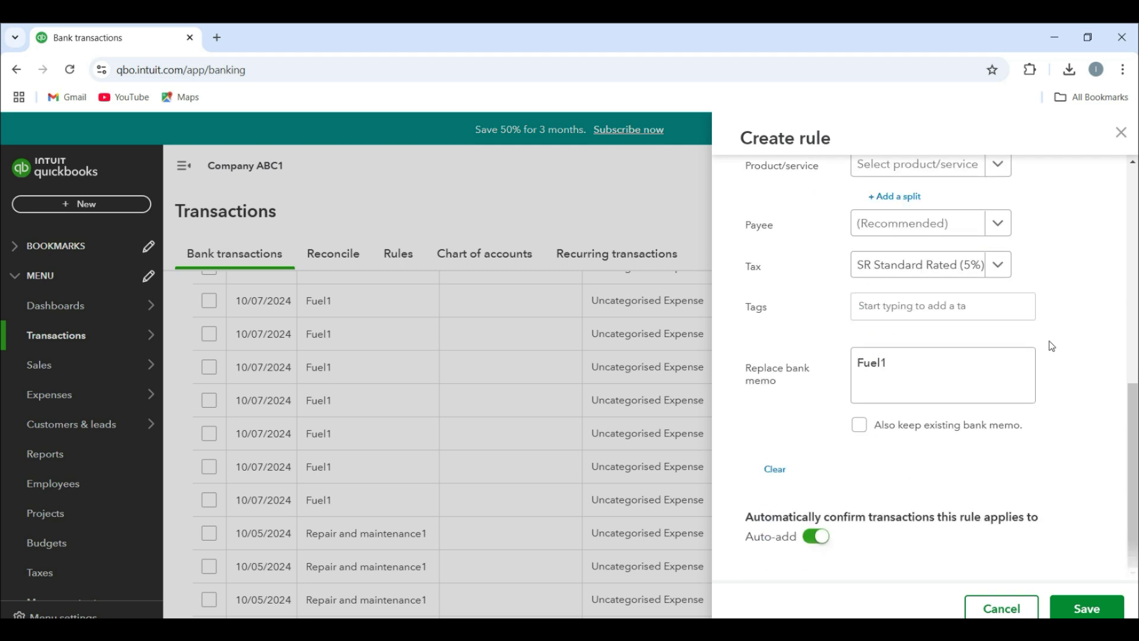
{"action": "left_click", "coordinate": [1087, 609]}
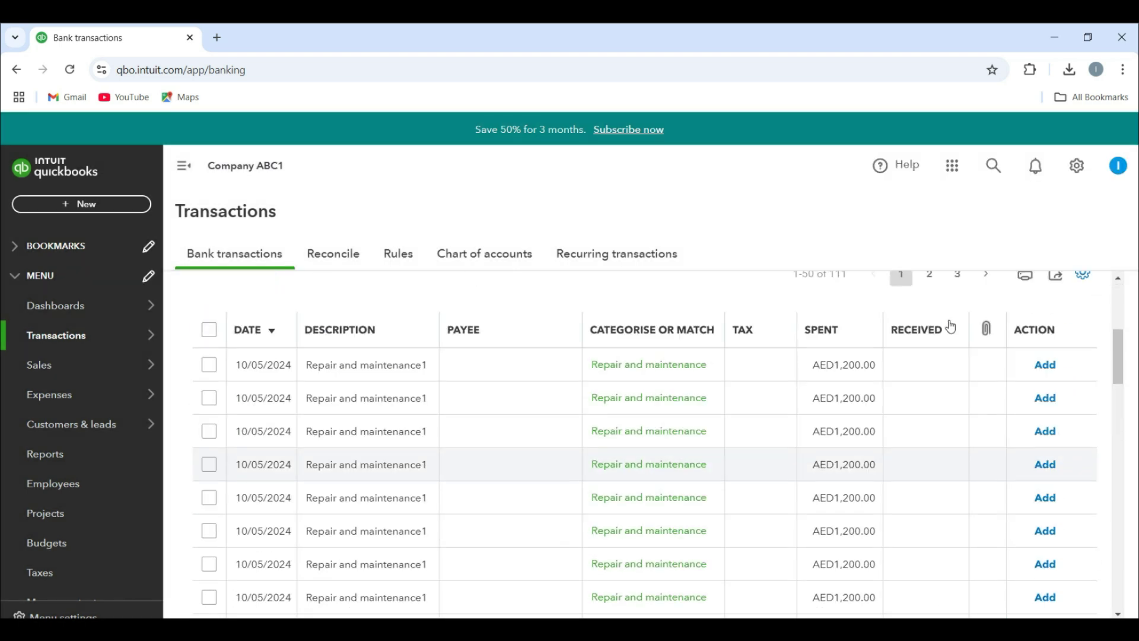
Expand the first Repair and maintenance1 transaction and go through its details to the rule option.
{"action": "left_click", "coordinate": [645, 365]}
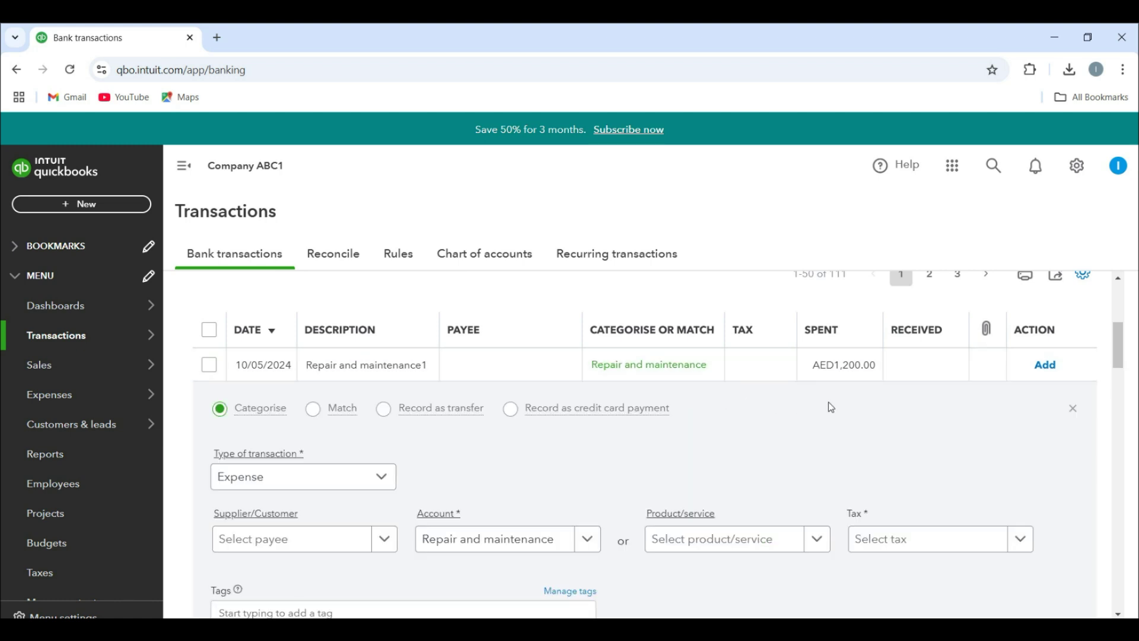
{"action": "scroll", "coordinate": [831, 403], "scroll_direction": "down", "scroll_amount": 3}
{"action": "scroll", "coordinate": [833, 407], "scroll_direction": "down", "scroll_amount": 1}
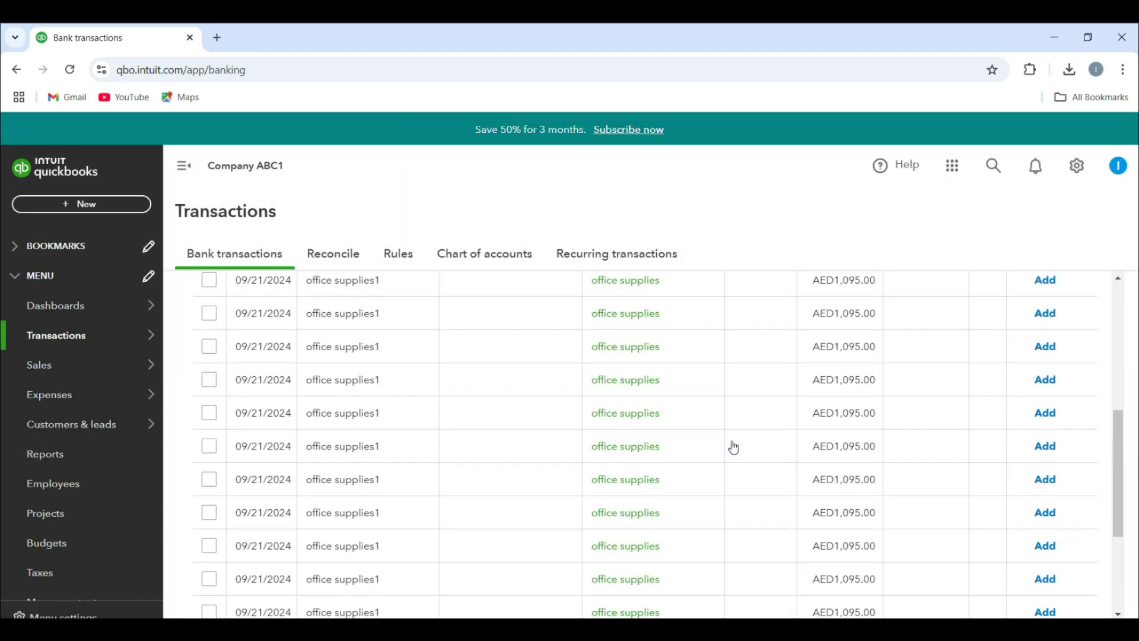
Create a rule named Office Supplies from an office supplies1 transaction and check the BANK123 review list for remaining transactions.
{"action": "left_click", "coordinate": [649, 455]}
{"action": "scroll", "coordinate": [384, 445], "scroll_direction": "down", "scroll_amount": 5}
{"action": "left_click", "coordinate": [398, 473]}
{"action": "type", "text": "Office Supplies"}
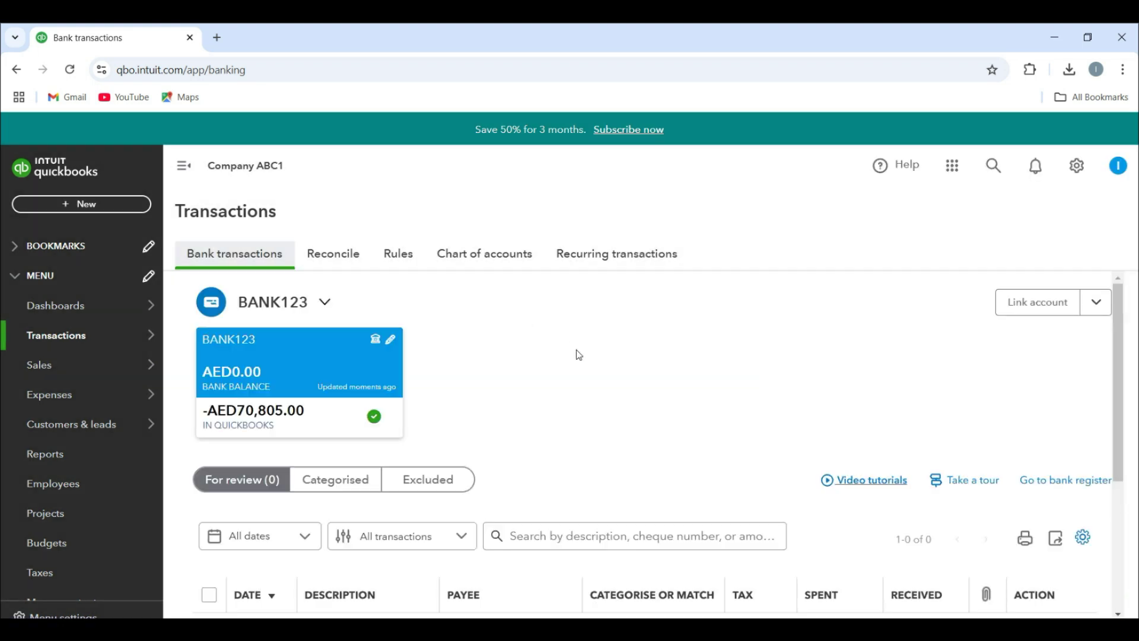
{"action": "scroll", "coordinate": [579, 355], "scroll_direction": "down", "scroll_amount": 4}
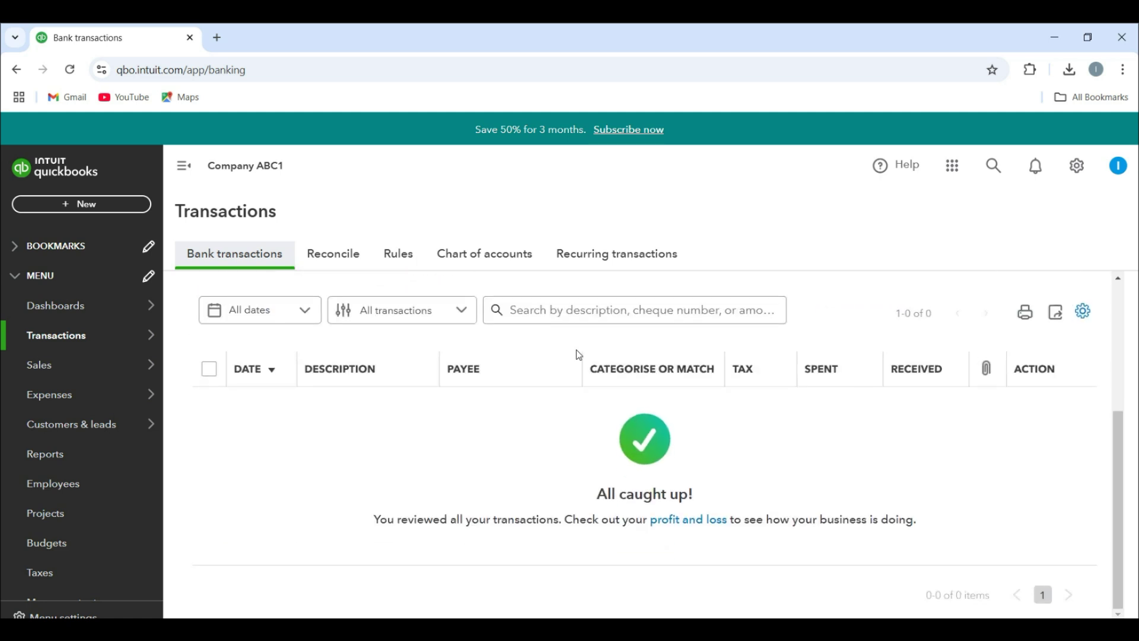
{"action": "scroll", "coordinate": [576, 355], "scroll_direction": "up", "scroll_amount": 4}
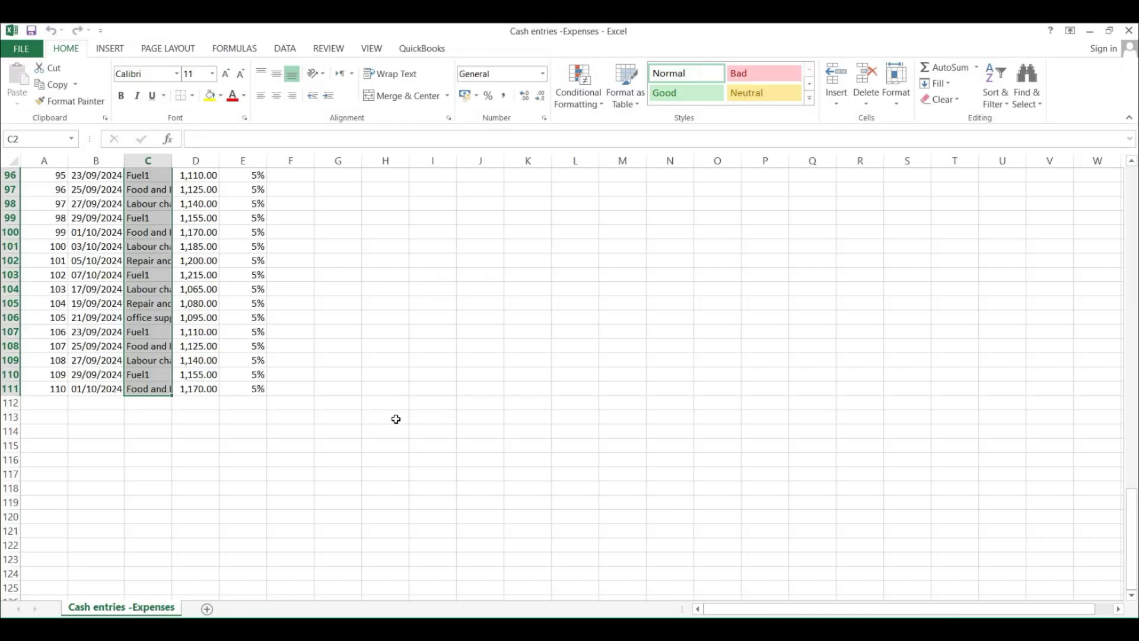
Switch to Excel and close the Cash entries -Expenses file, saving its changes.
{"action": "left_click", "coordinate": [387, 417]}
{"action": "left_click", "coordinate": [1129, 31]}
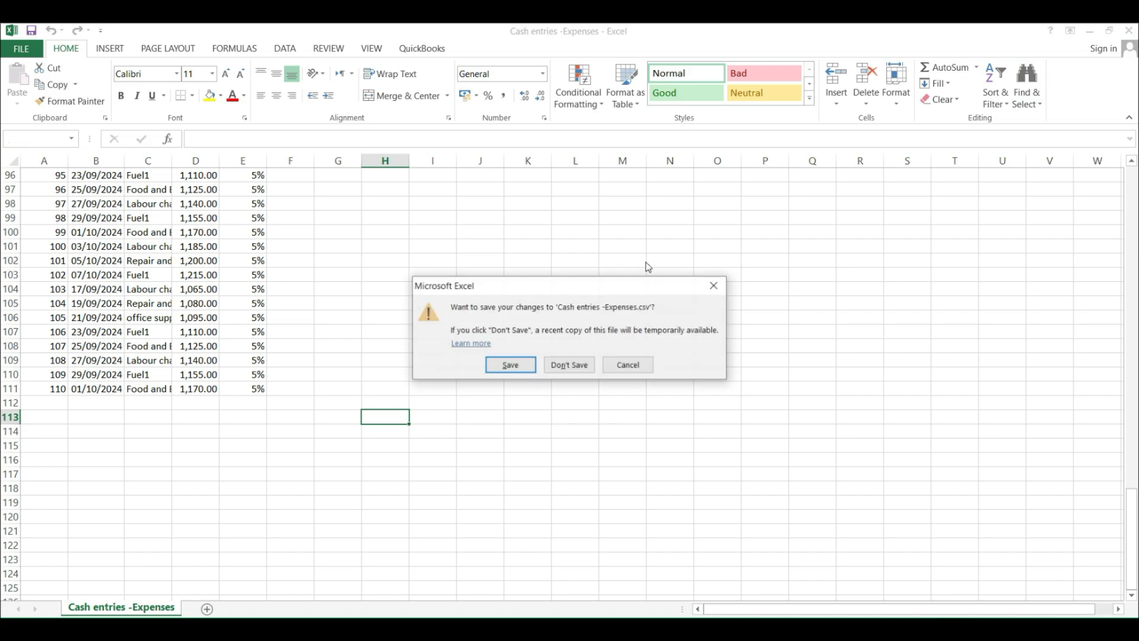
{"action": "left_click", "coordinate": [519, 365]}
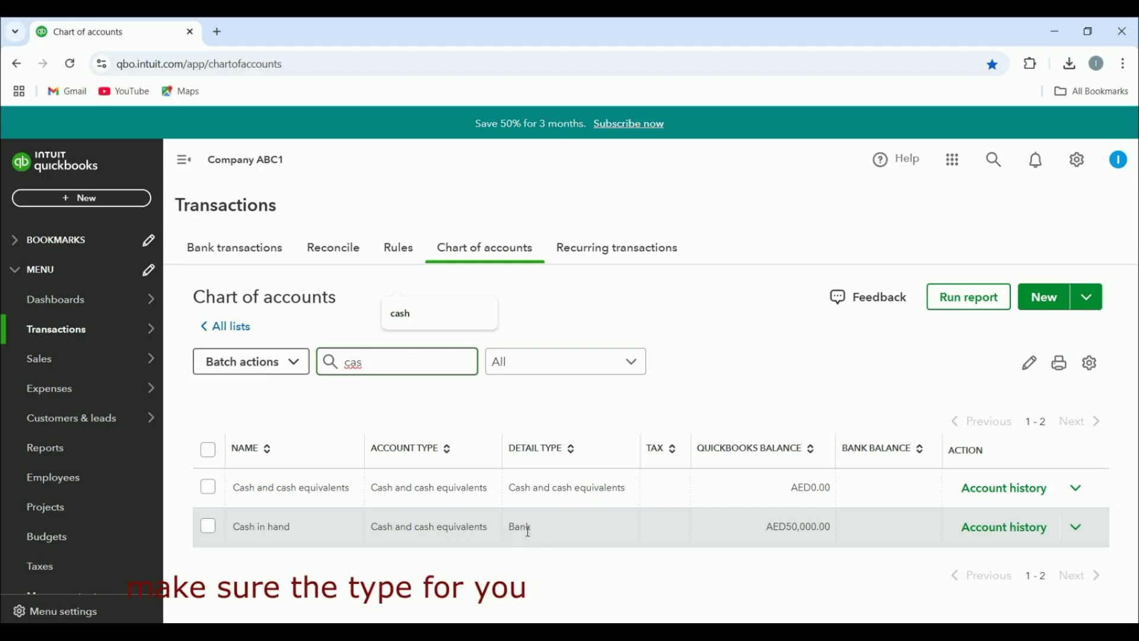
Check the detail type of Cash in hand, then upload entries -Expenses.csv from the Batch Entries in QuickBooks Online folder as bank data.
{"action": "left_click_drag", "start_coordinate": [541, 531], "coordinate": [509, 536]}
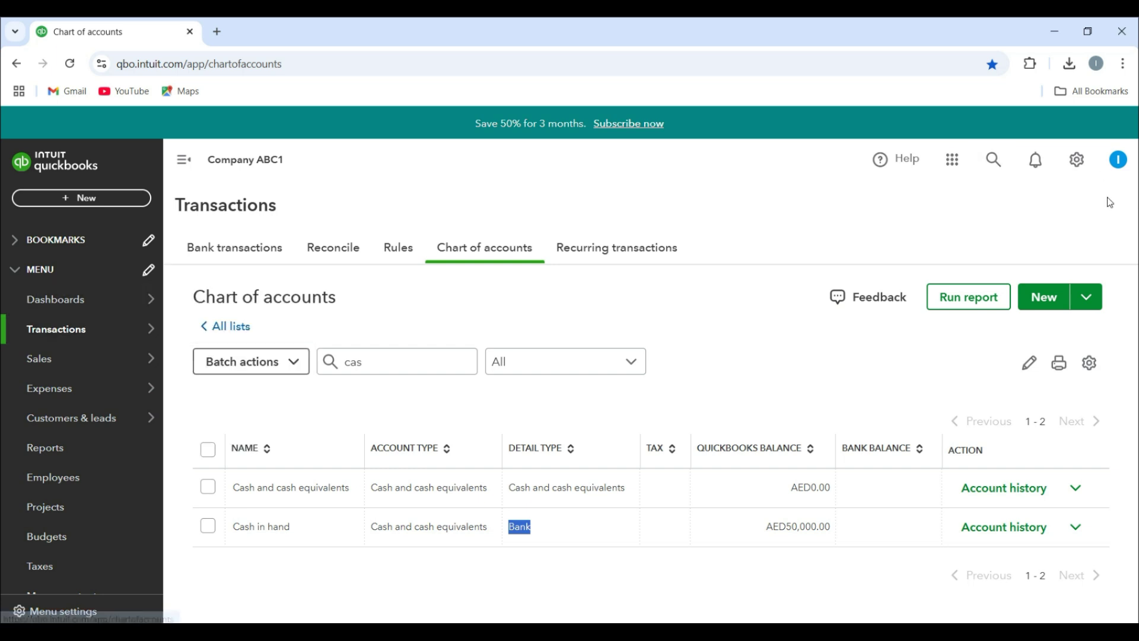
{"action": "left_click", "coordinate": [1077, 165]}
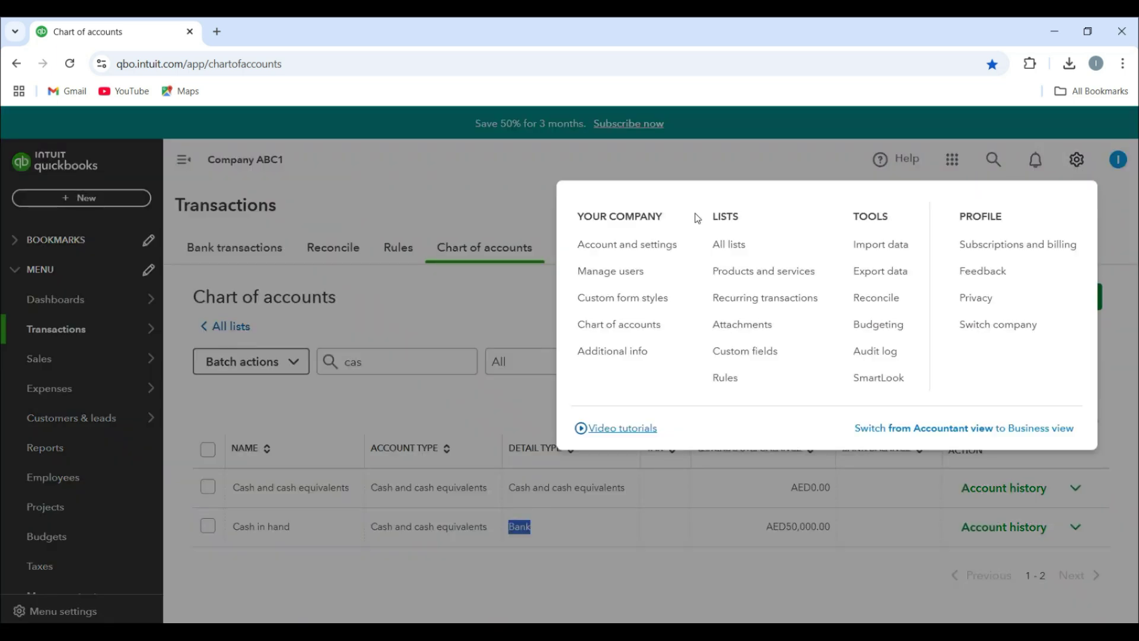
{"action": "left_click", "coordinate": [881, 245]}
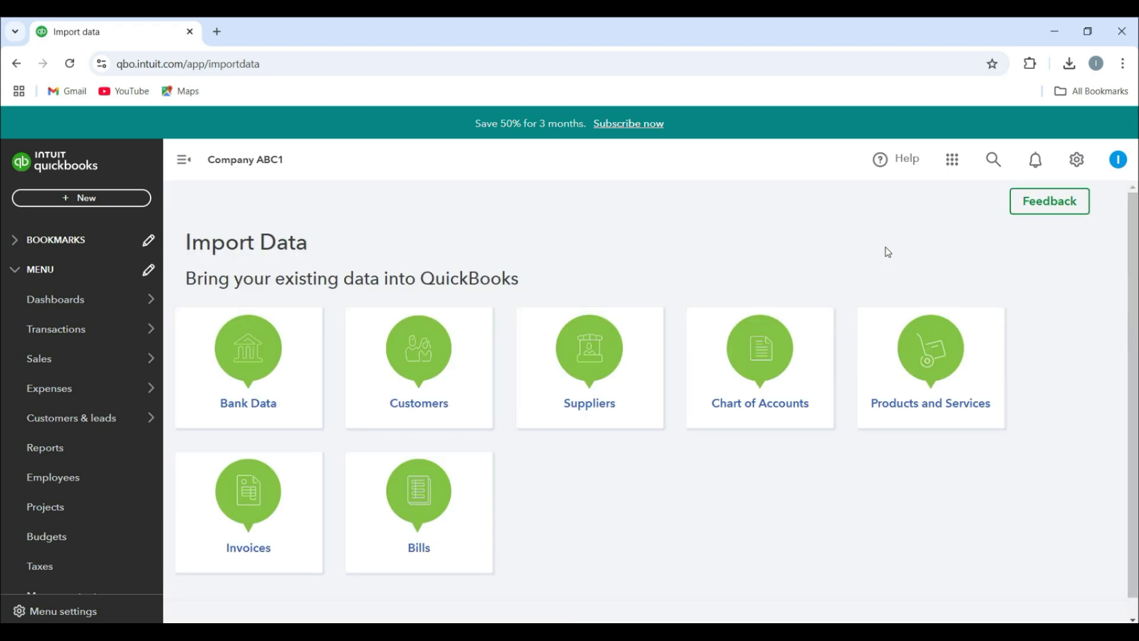
{"action": "left_click", "coordinate": [269, 372]}
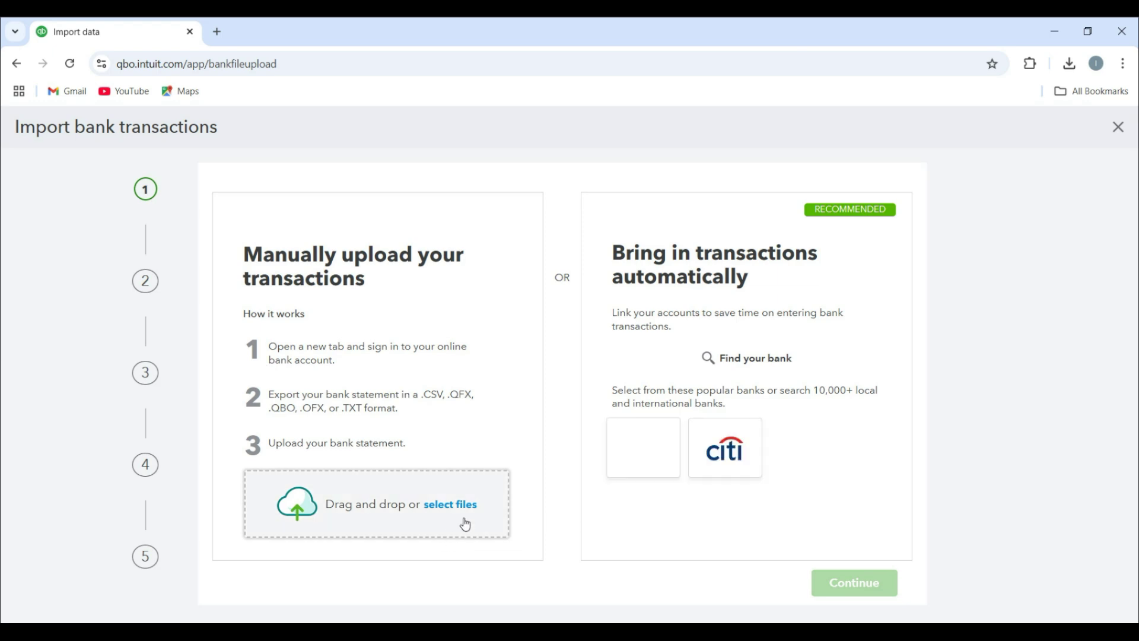
{"action": "left_click", "coordinate": [457, 510]}
{"action": "left_click", "coordinate": [193, 134]}
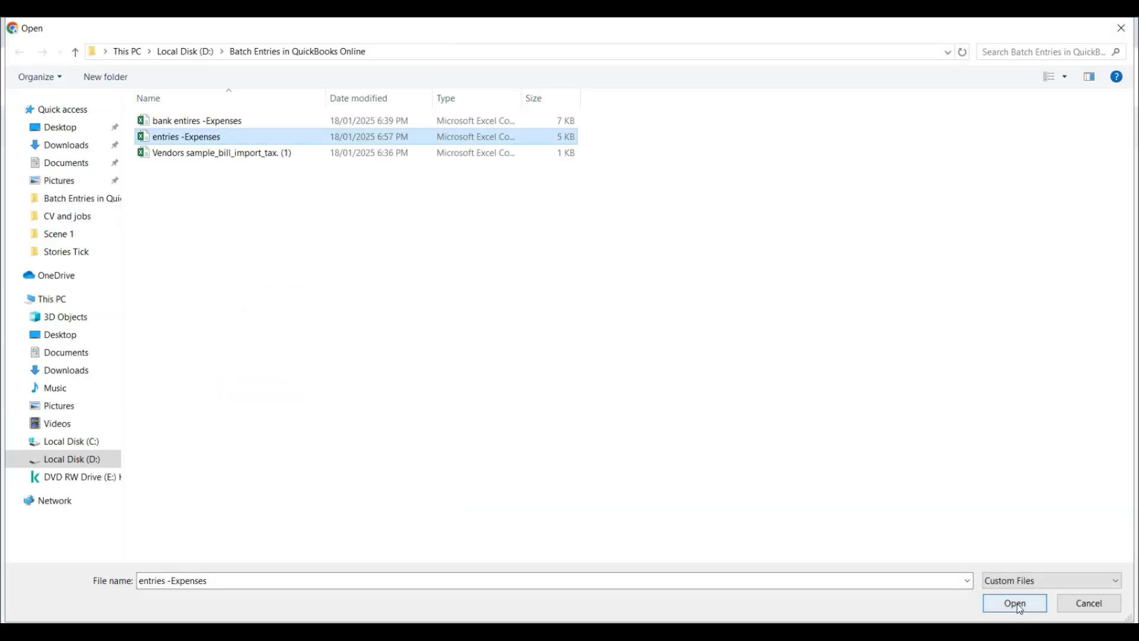
{"action": "left_click", "coordinate": [1013, 603]}
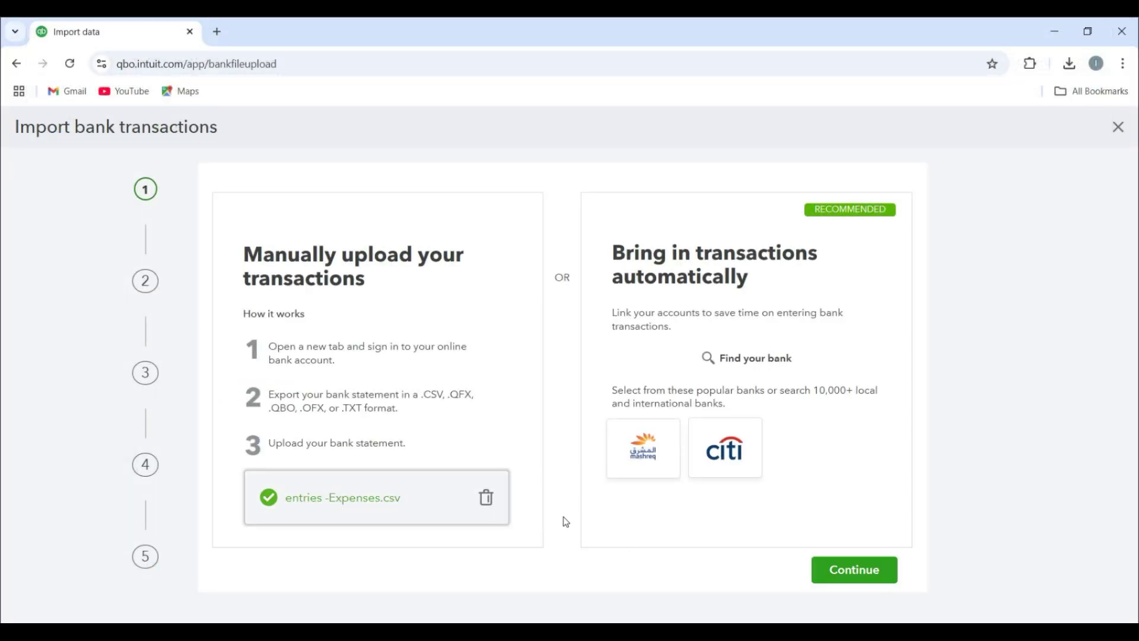
{"action": "left_click", "coordinate": [856, 573]}
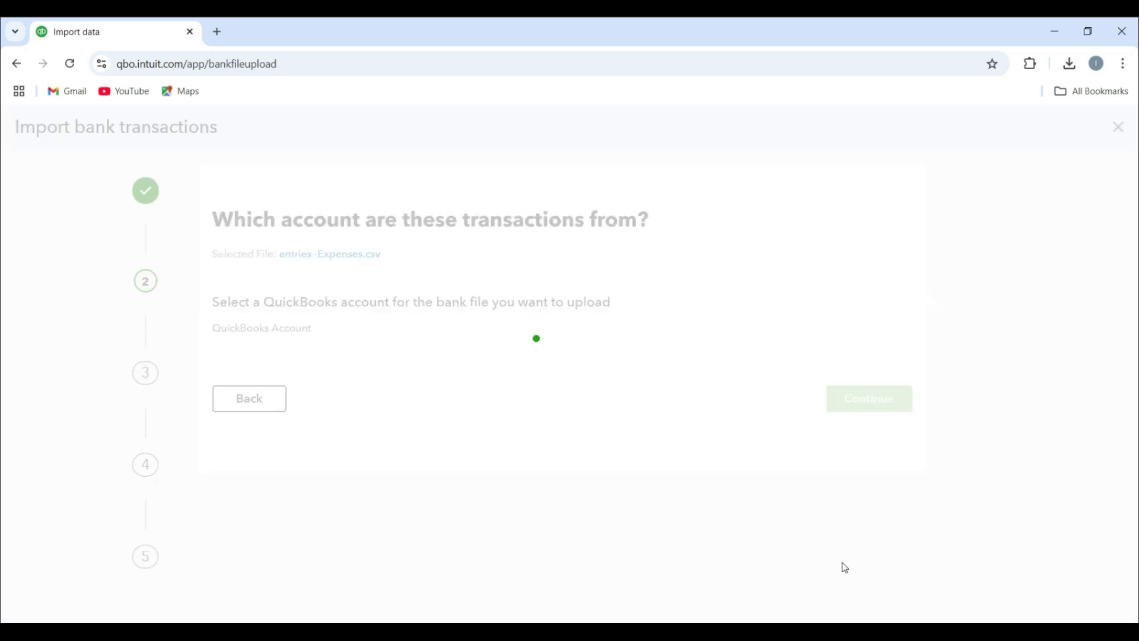
Choose Cash in hand as the QuickBooks account for the uploaded file and proceed to the file setup.
{"action": "left_click", "coordinate": [332, 359]}
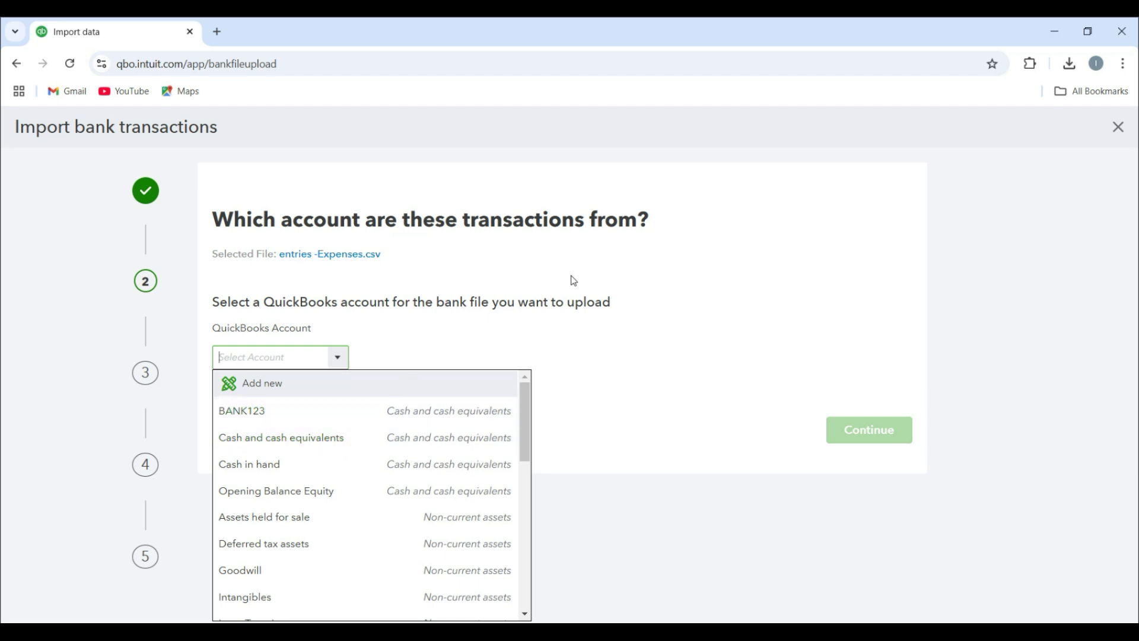
{"action": "left_click", "coordinate": [279, 64]}
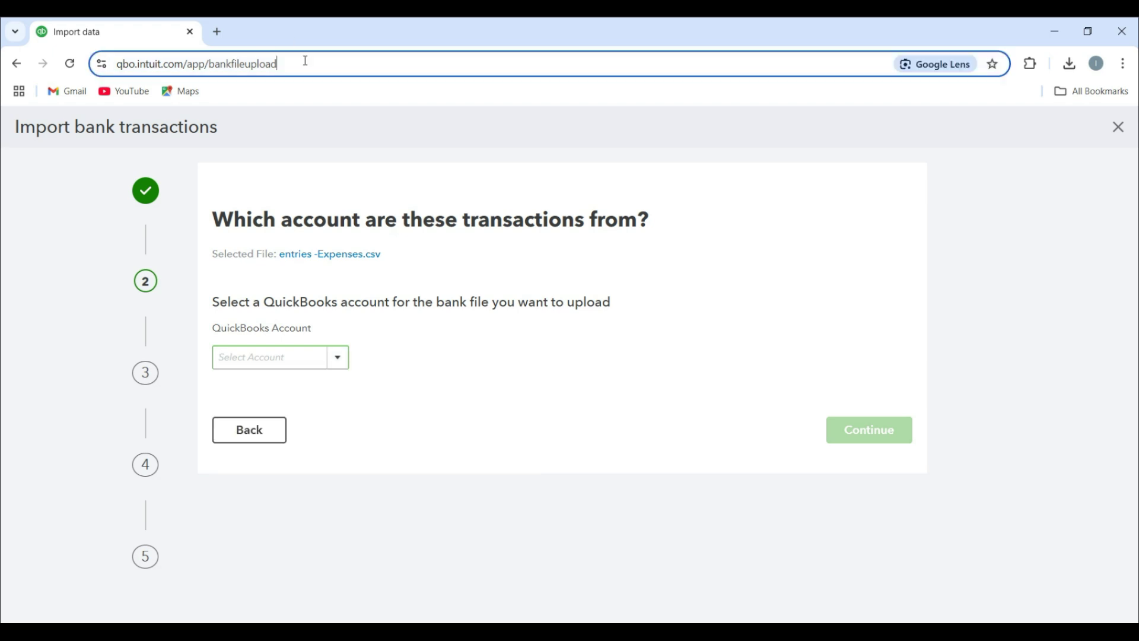
{"action": "left_click", "coordinate": [339, 359]}
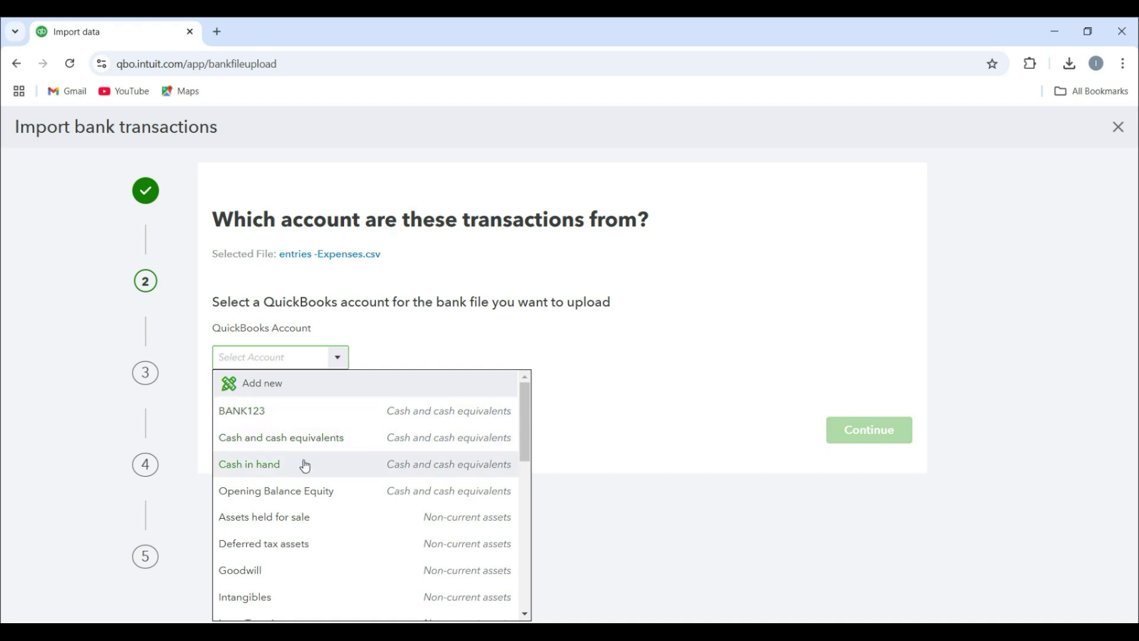
{"action": "left_click", "coordinate": [305, 465]}
{"action": "left_click", "coordinate": [868, 432]}
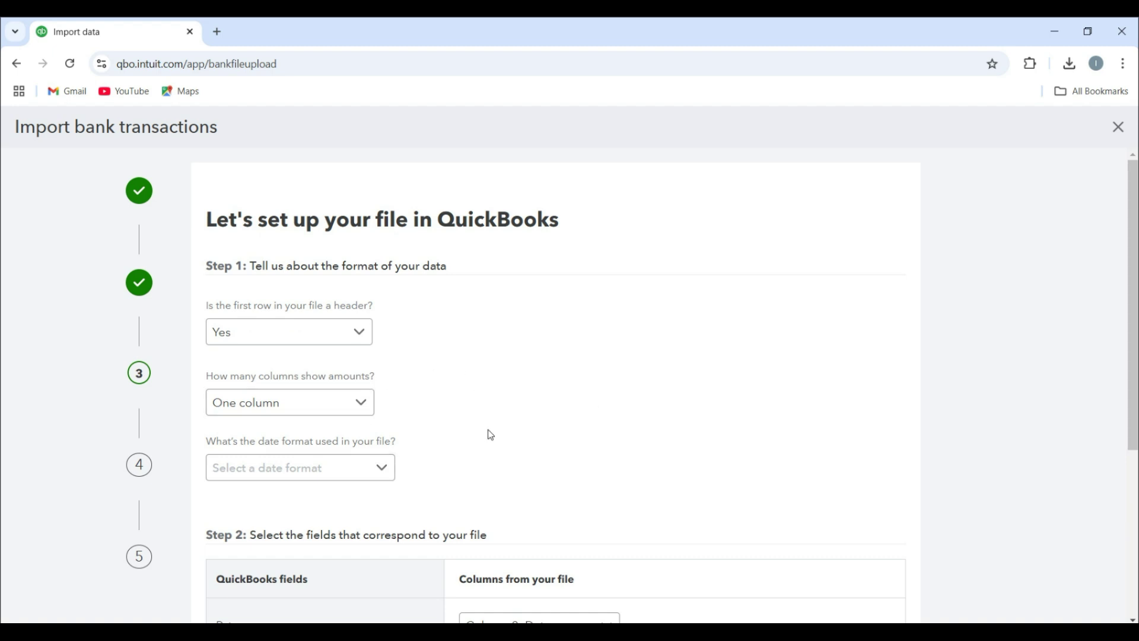
Set the file's date format to dd/MM/yyyy, map Description to Column 3: Aaccount head, and proceed to verification.
{"action": "scroll", "coordinate": [499, 427], "scroll_direction": "down", "scroll_amount": 1}
{"action": "scroll", "coordinate": [499, 428], "scroll_direction": "down", "scroll_amount": 2}
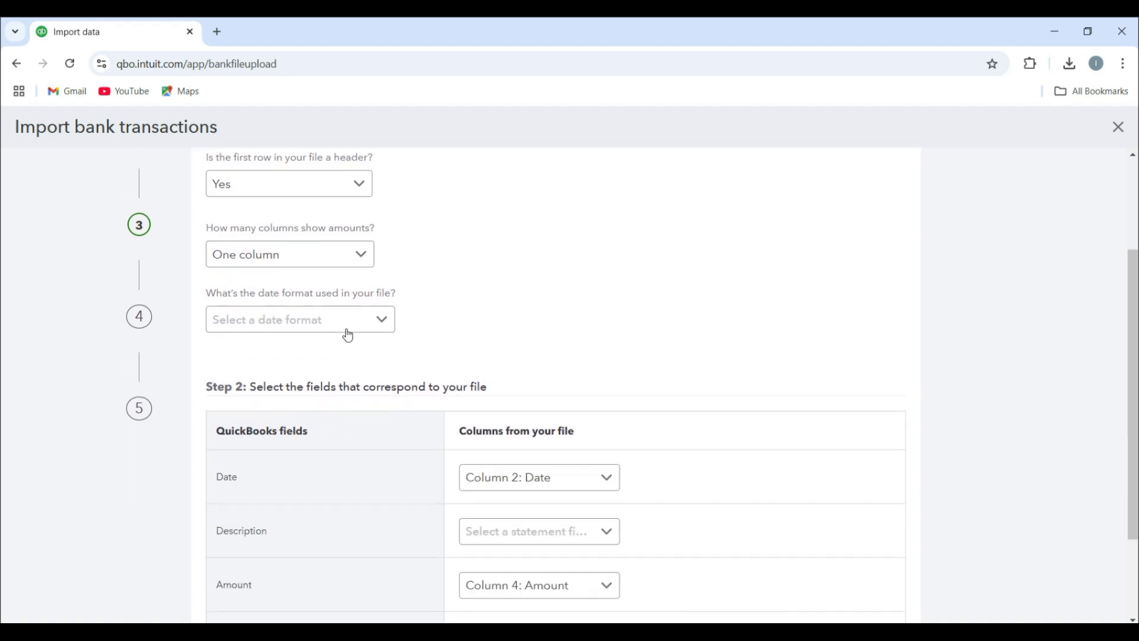
{"action": "left_click", "coordinate": [385, 325]}
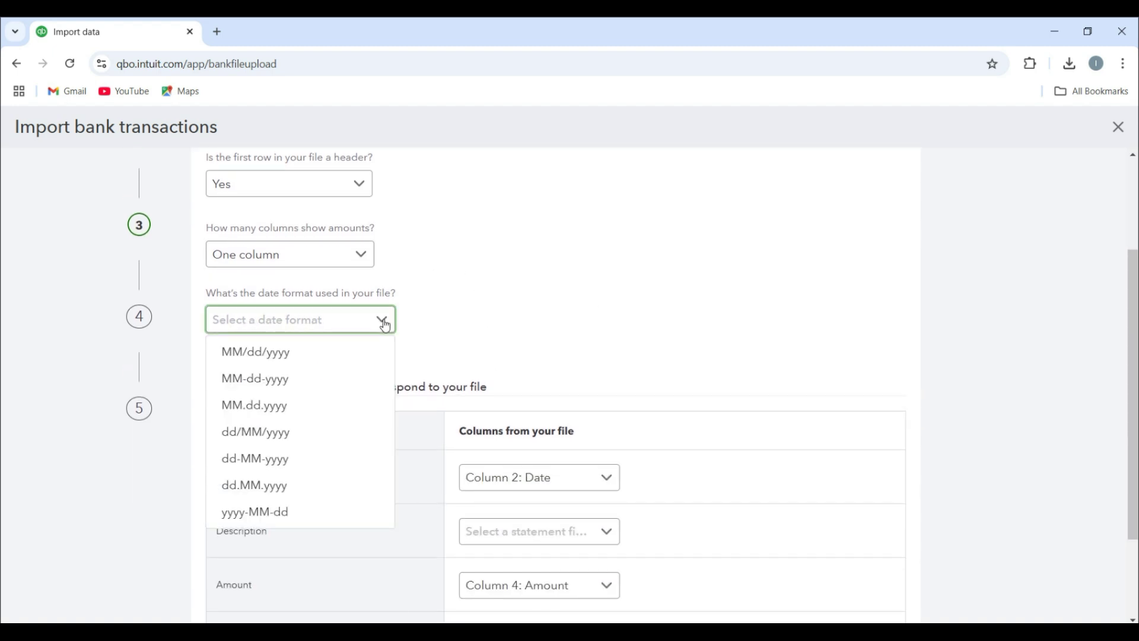
{"action": "left_click", "coordinate": [279, 442]}
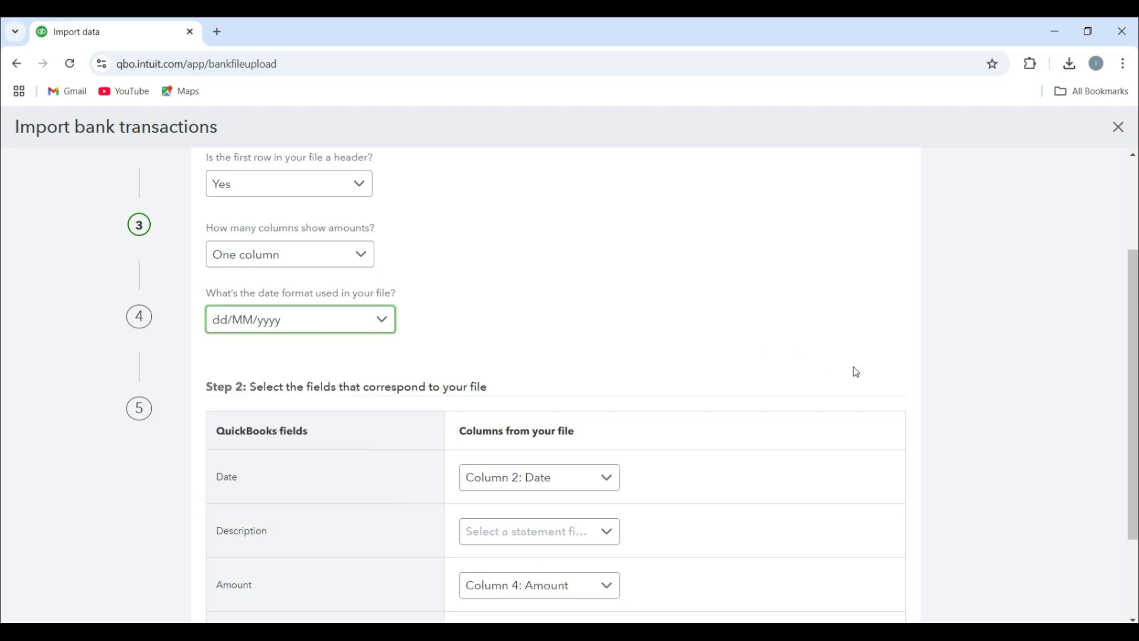
{"action": "scroll", "coordinate": [854, 371], "scroll_direction": "down", "scroll_amount": 2}
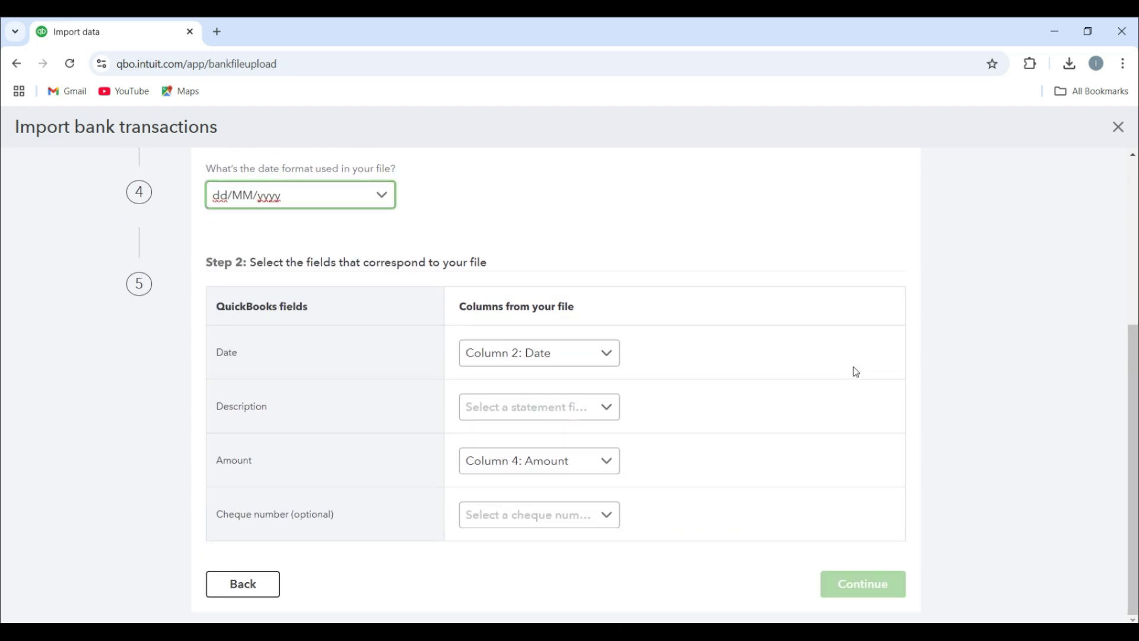
{"action": "left_click", "coordinate": [611, 407]}
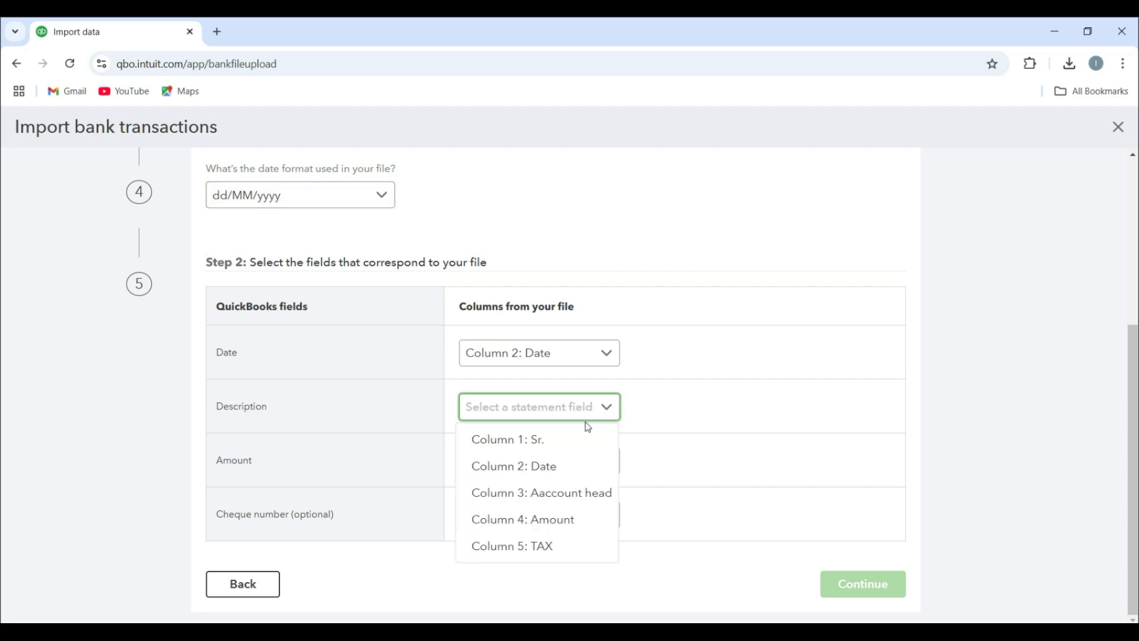
{"action": "left_click", "coordinate": [543, 492]}
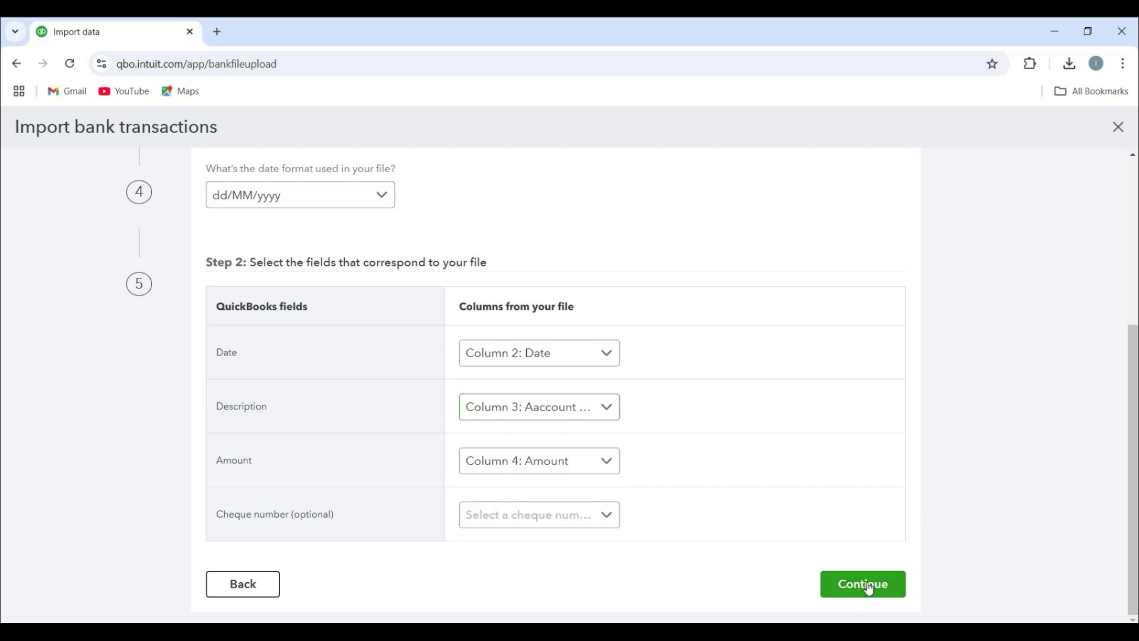
{"action": "left_click", "coordinate": [869, 589]}
Reverse all values of the cash transactions and look through the list to check the amounts.
{"action": "scroll", "coordinate": [686, 409], "scroll_direction": "up", "scroll_amount": 5}
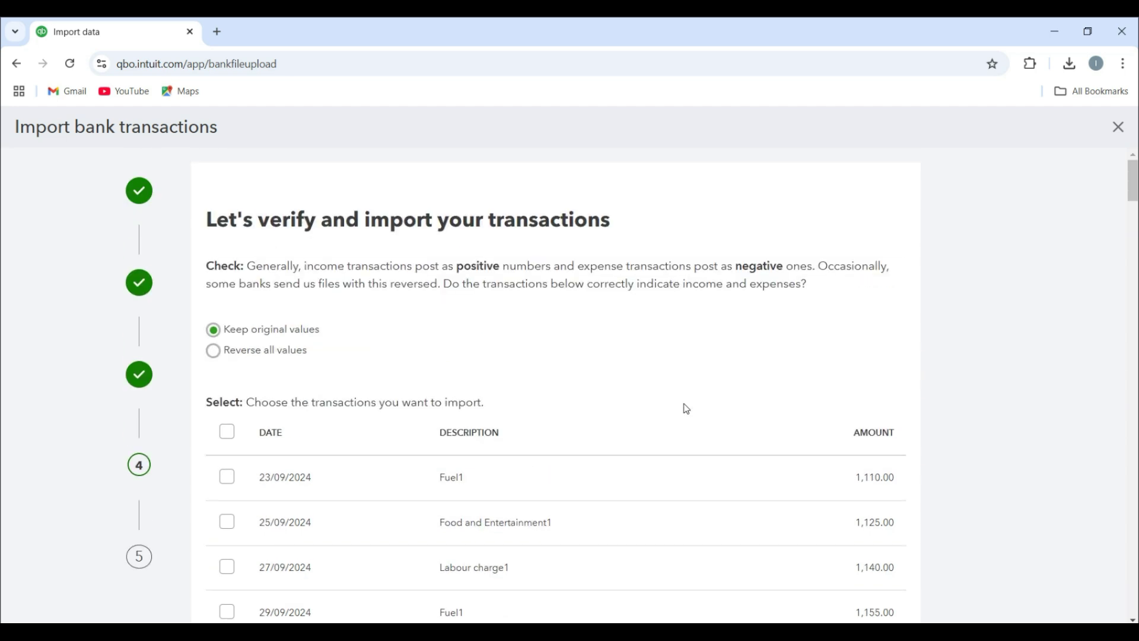
{"action": "left_click", "coordinate": [215, 352]}
{"action": "scroll", "coordinate": [858, 475], "scroll_direction": "down", "scroll_amount": 10}
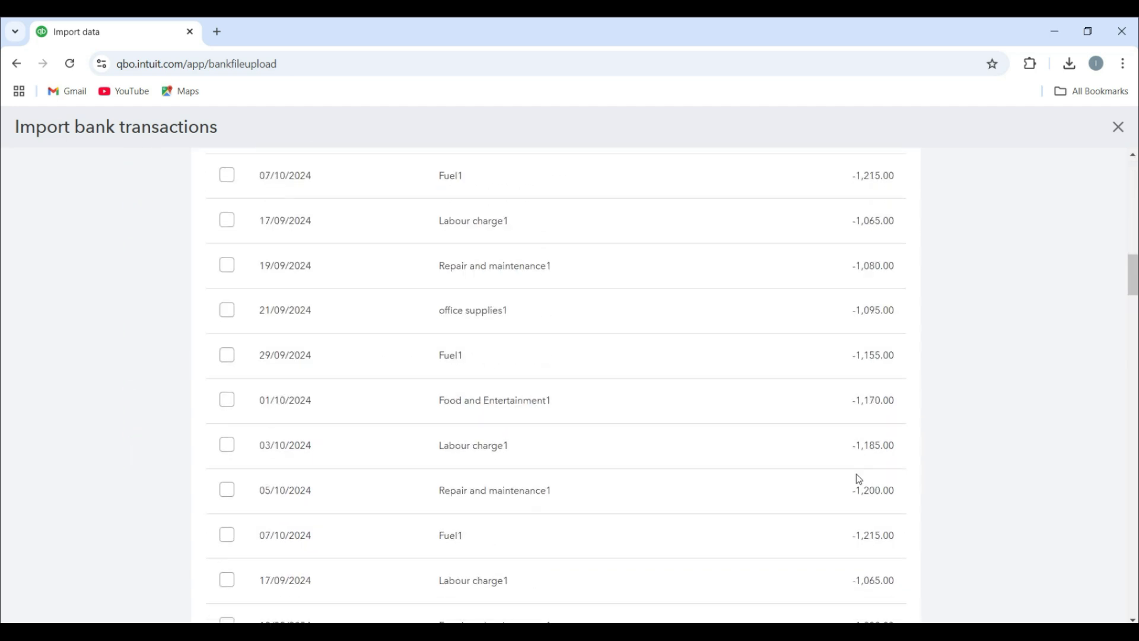
{"action": "scroll", "coordinate": [858, 475], "scroll_direction": "down", "scroll_amount": 10}
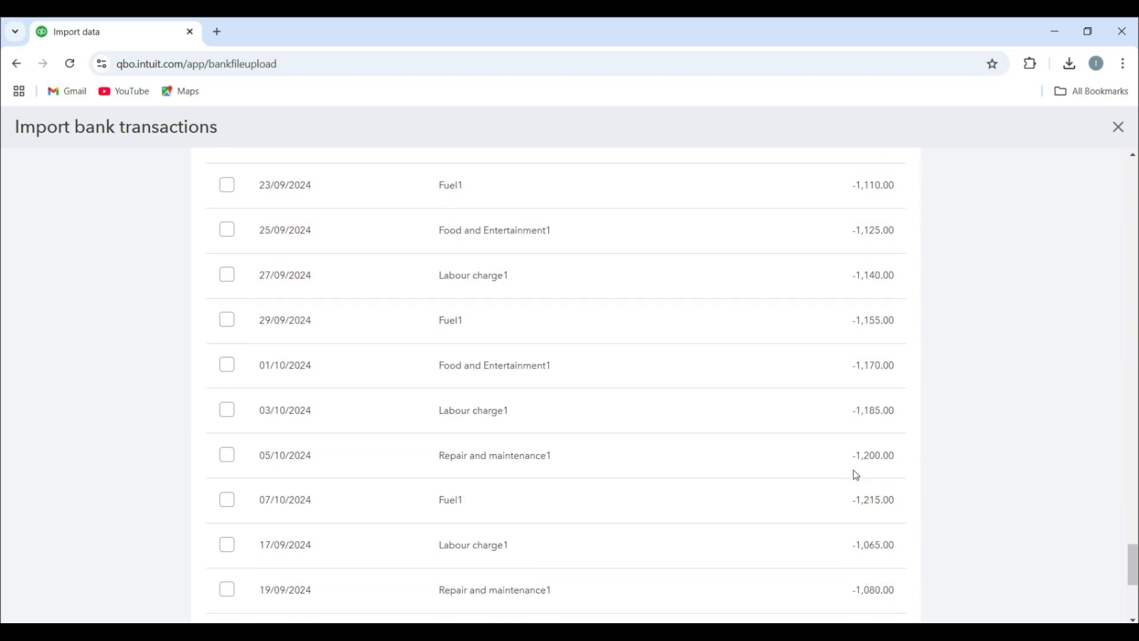
{"action": "scroll", "coordinate": [848, 462], "scroll_direction": "up", "scroll_amount": 12}
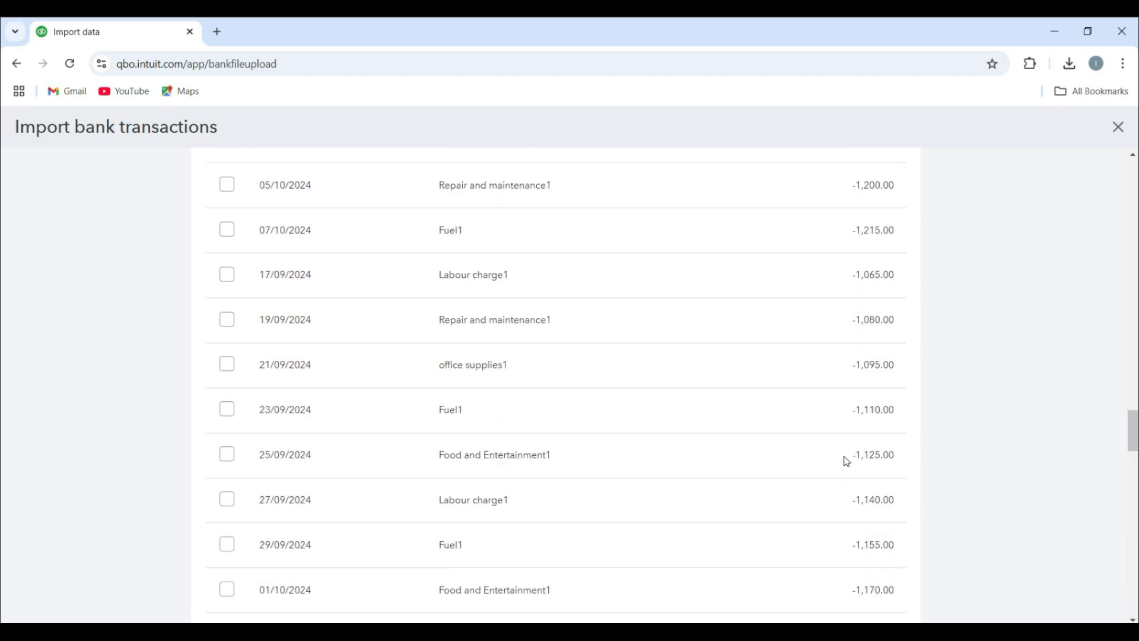
{"action": "scroll", "coordinate": [846, 460], "scroll_direction": "up", "scroll_amount": 10}
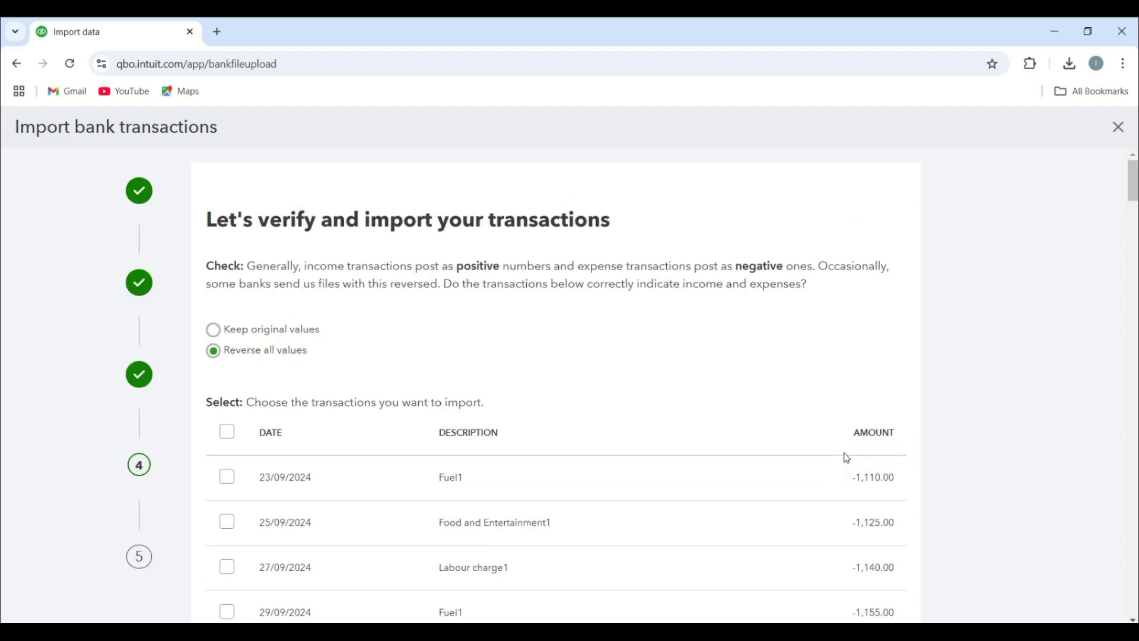
Select all listed transactions, confirm their import into Cash in hand, and finish the import.
{"action": "left_click", "coordinate": [224, 432]}
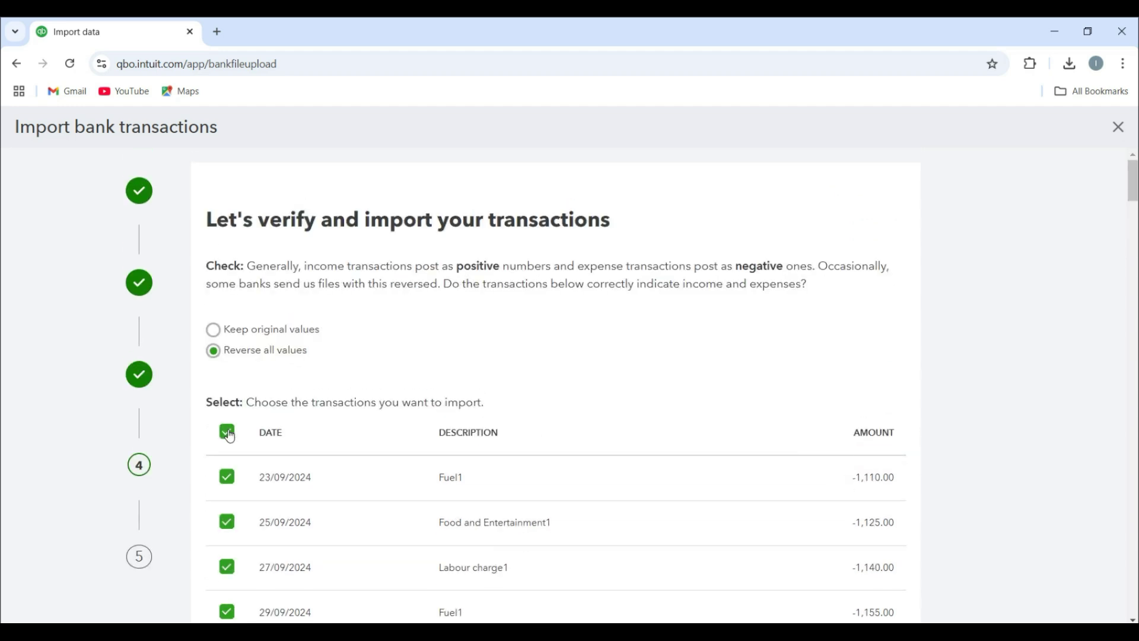
{"action": "scroll", "coordinate": [817, 494], "scroll_direction": "down", "scroll_amount": 8}
{"action": "scroll", "coordinate": [828, 487], "scroll_direction": "down", "scroll_amount": 5}
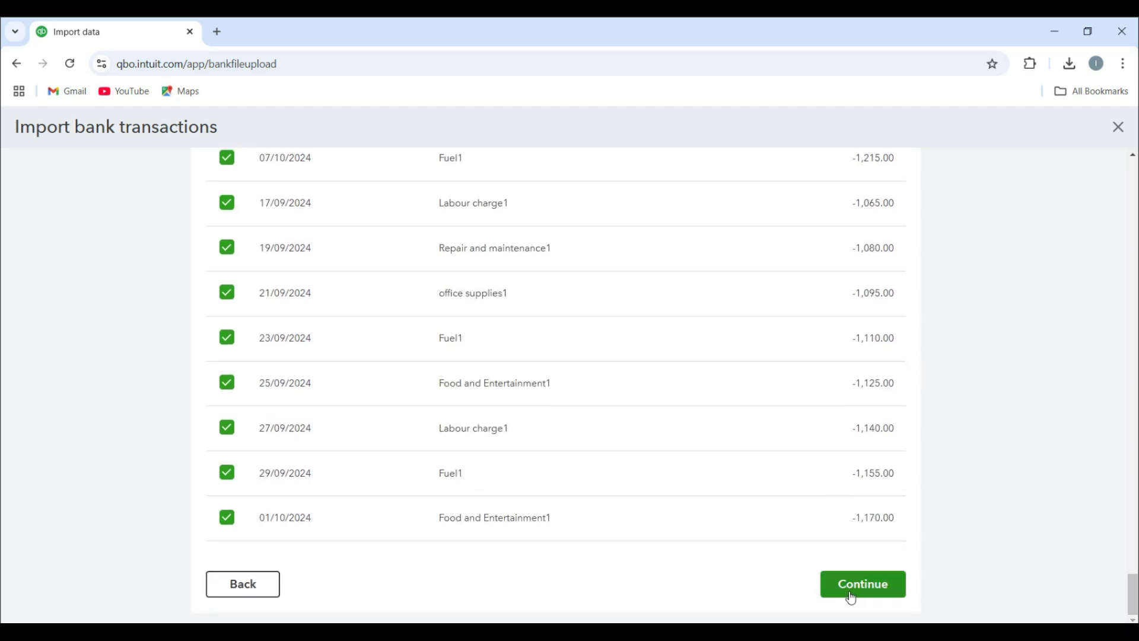
{"action": "left_click", "coordinate": [847, 586]}
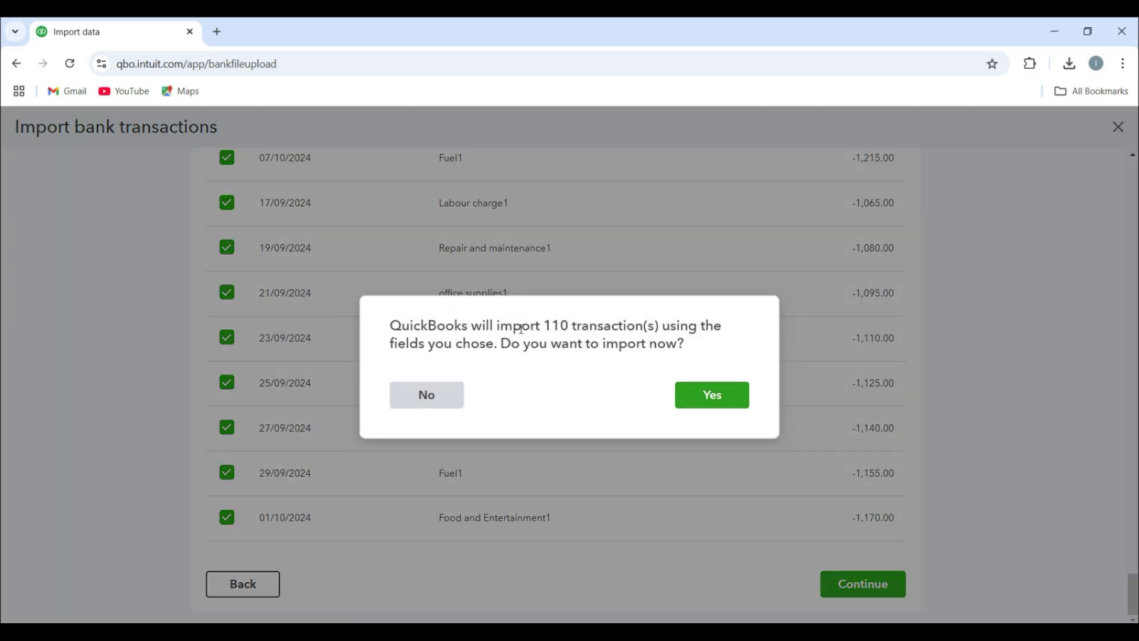
{"action": "left_click", "coordinate": [710, 394]}
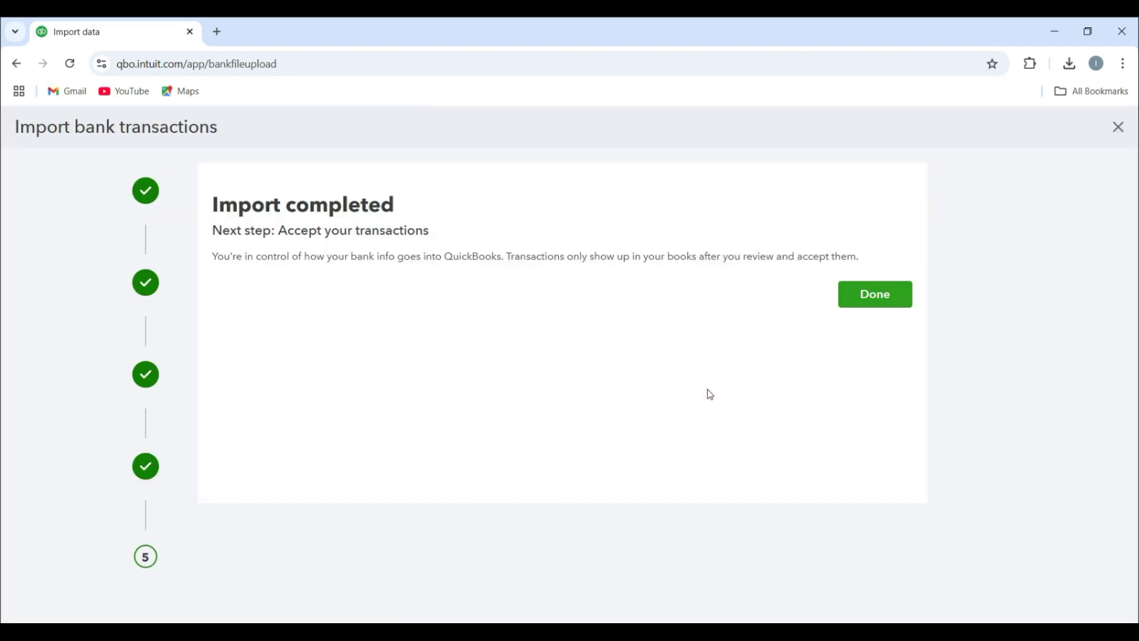
{"action": "left_click", "coordinate": [874, 290]}
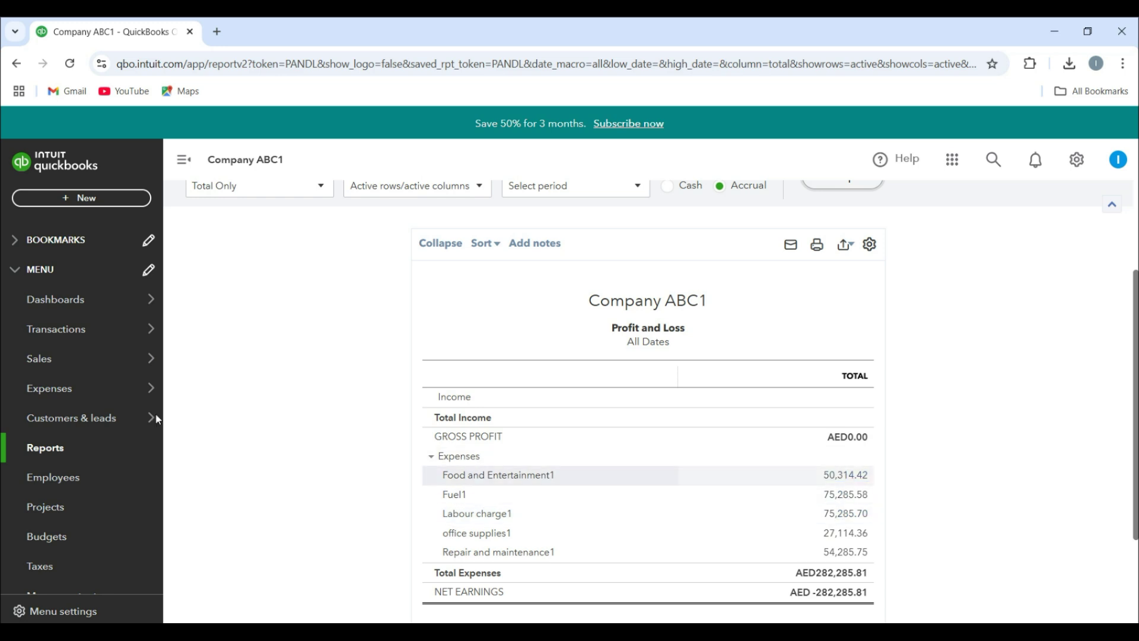
Open the Balance Sheet report and drill into the Cash in hand amount to review its transactions.
{"action": "left_click", "coordinate": [76, 456]}
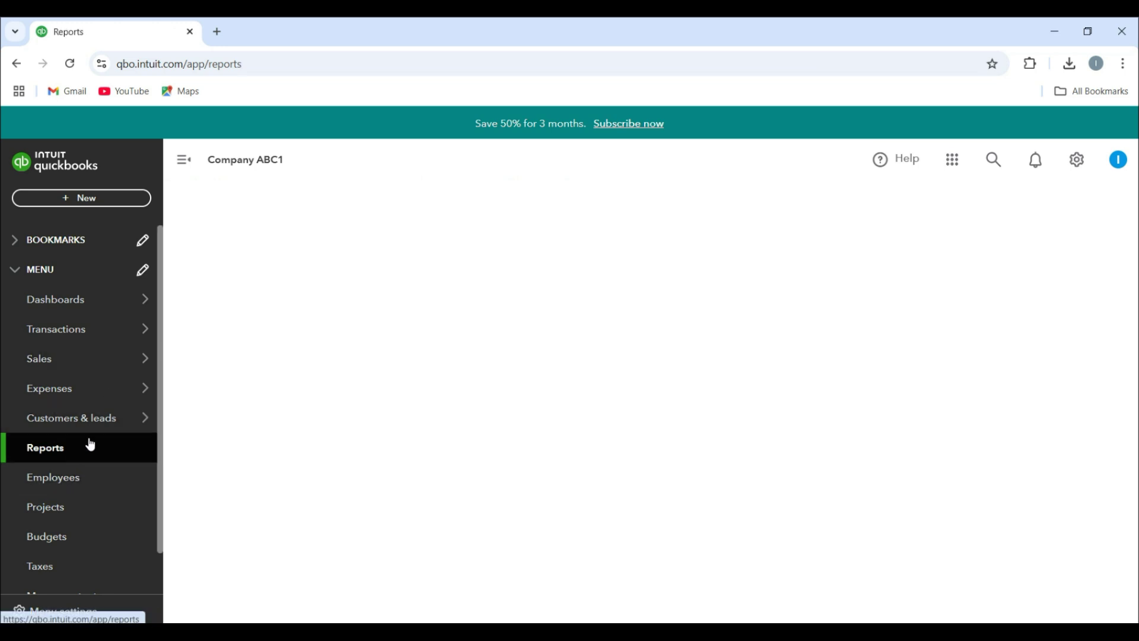
{"action": "left_click", "coordinate": [248, 543]}
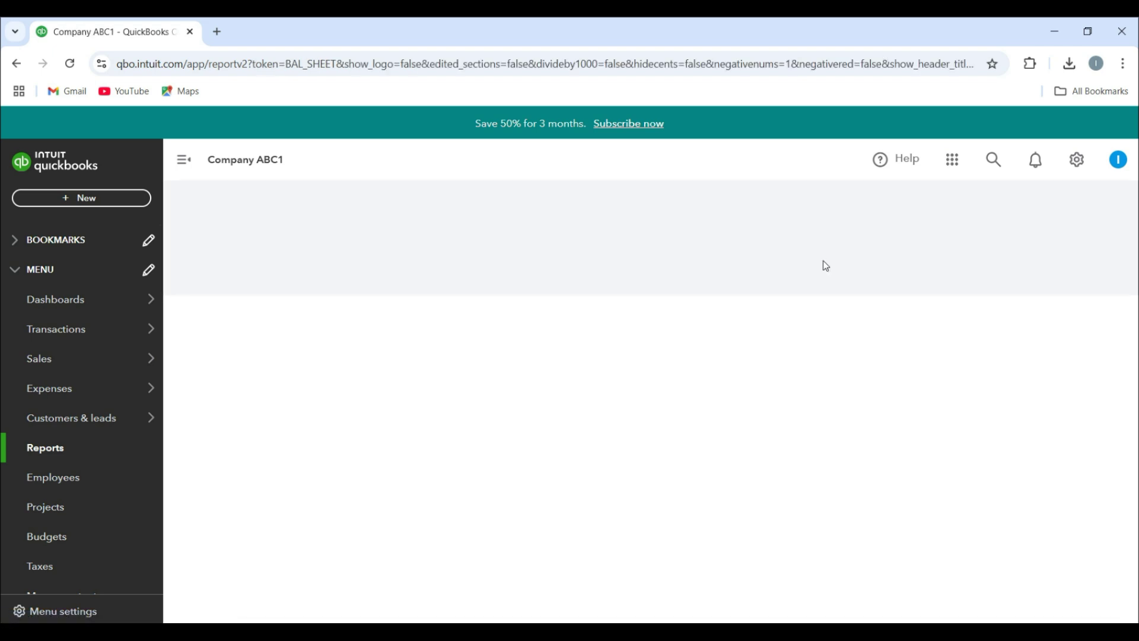
{"action": "scroll", "coordinate": [935, 432], "scroll_direction": "down", "scroll_amount": 3}
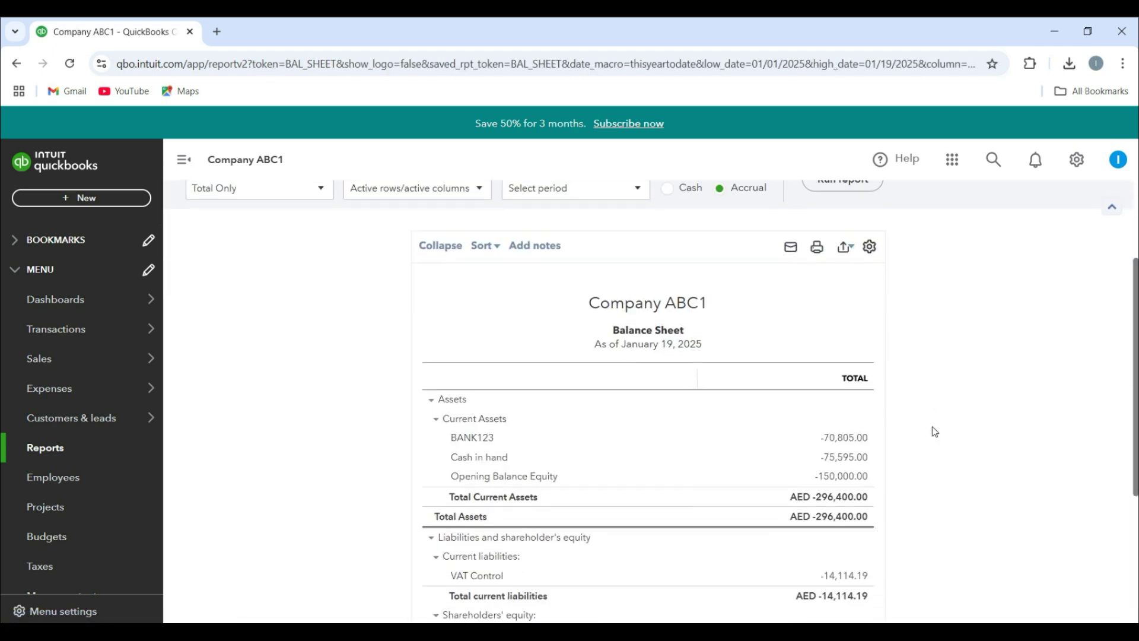
{"action": "left_click", "coordinate": [845, 457]}
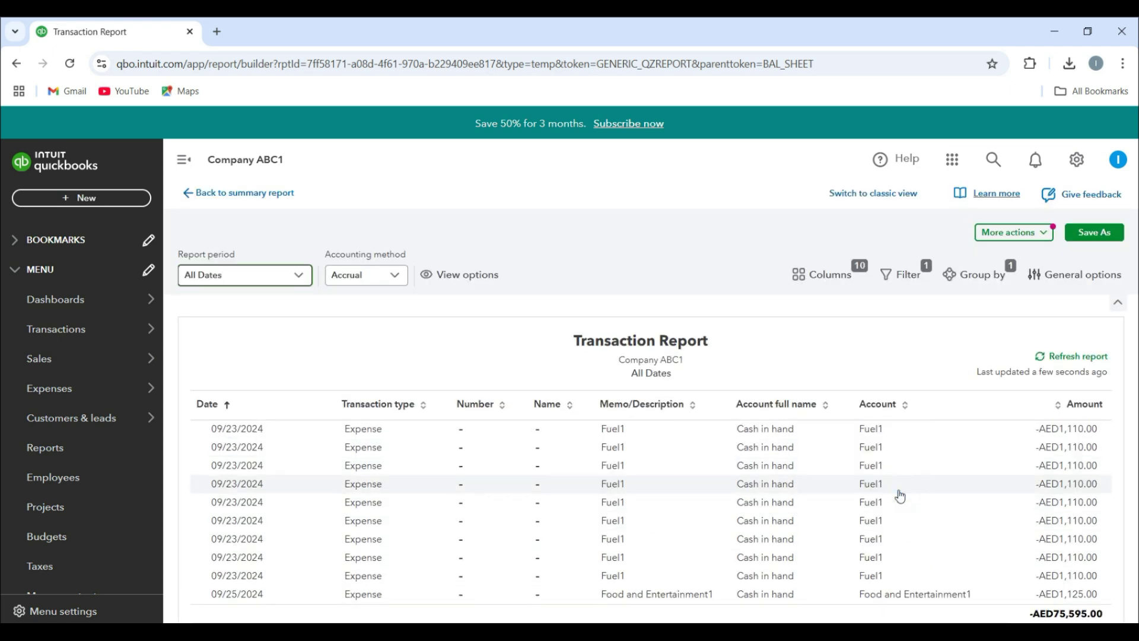
{"action": "scroll", "coordinate": [901, 496], "scroll_direction": "down", "scroll_amount": 3}
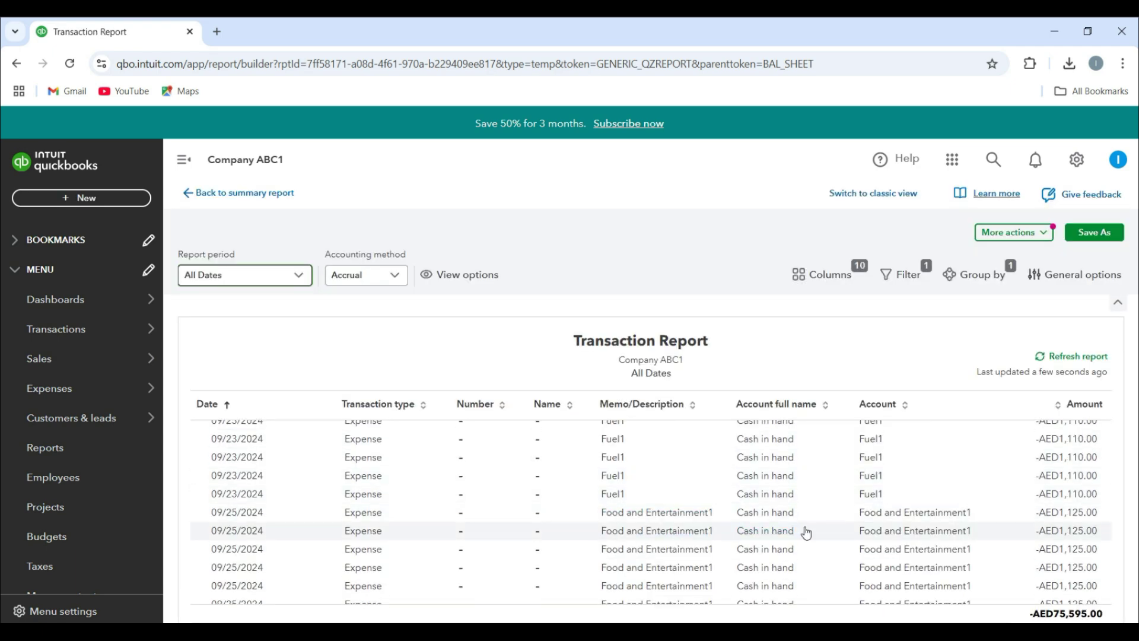
{"action": "scroll", "coordinate": [814, 521], "scroll_direction": "down", "scroll_amount": 5}
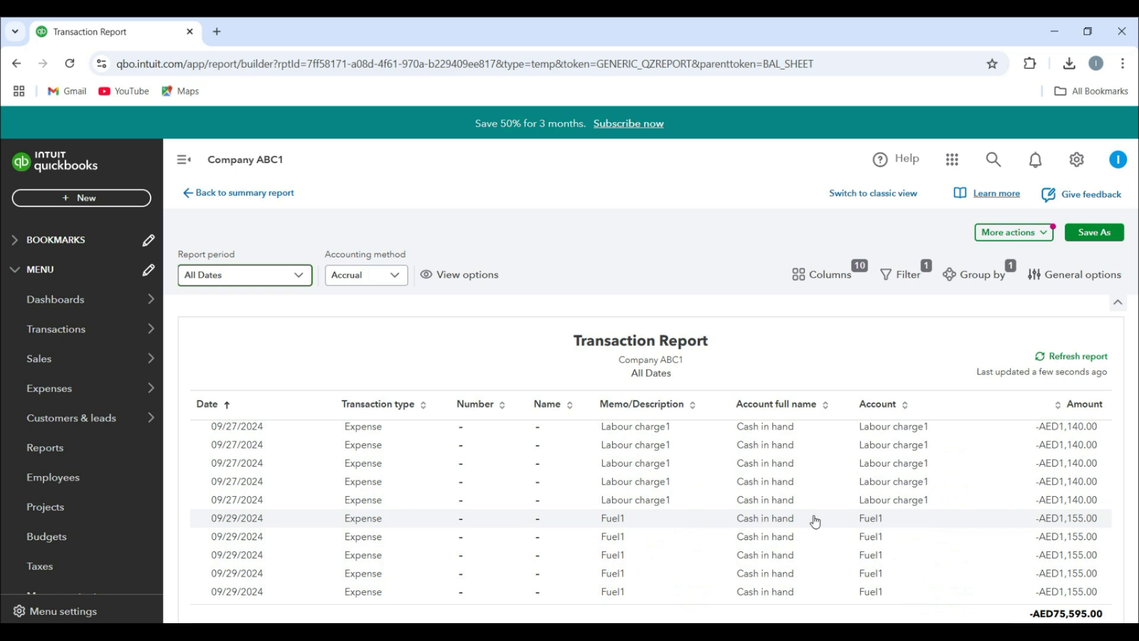
{"action": "scroll", "coordinate": [754, 511], "scroll_direction": "up", "scroll_amount": 10}
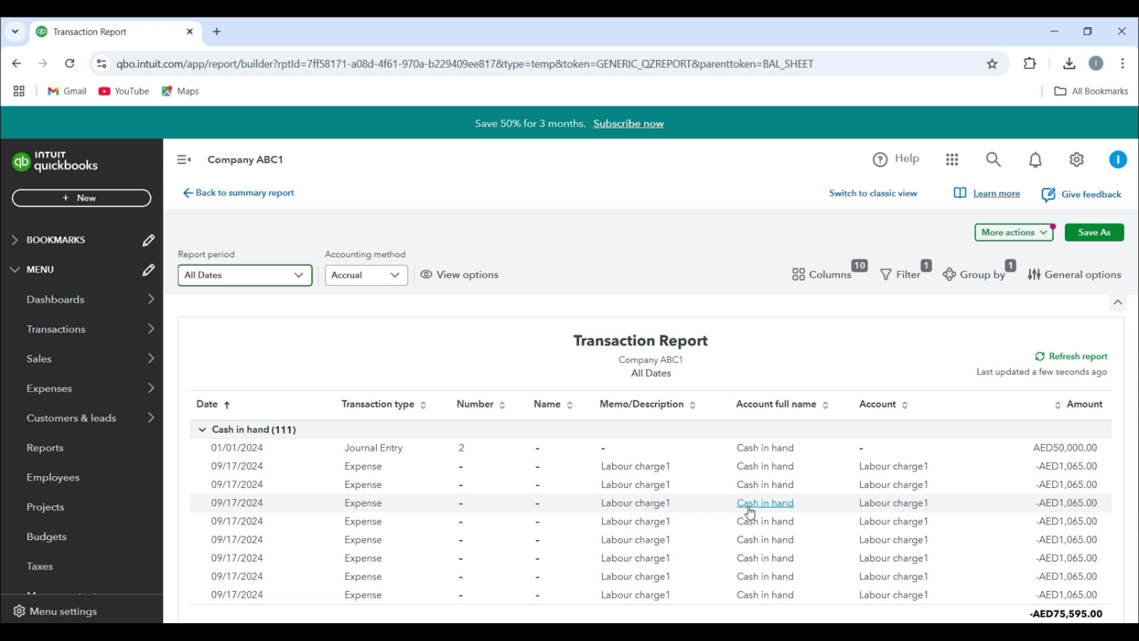
{"action": "mouse_move", "coordinate": [145, 344]}
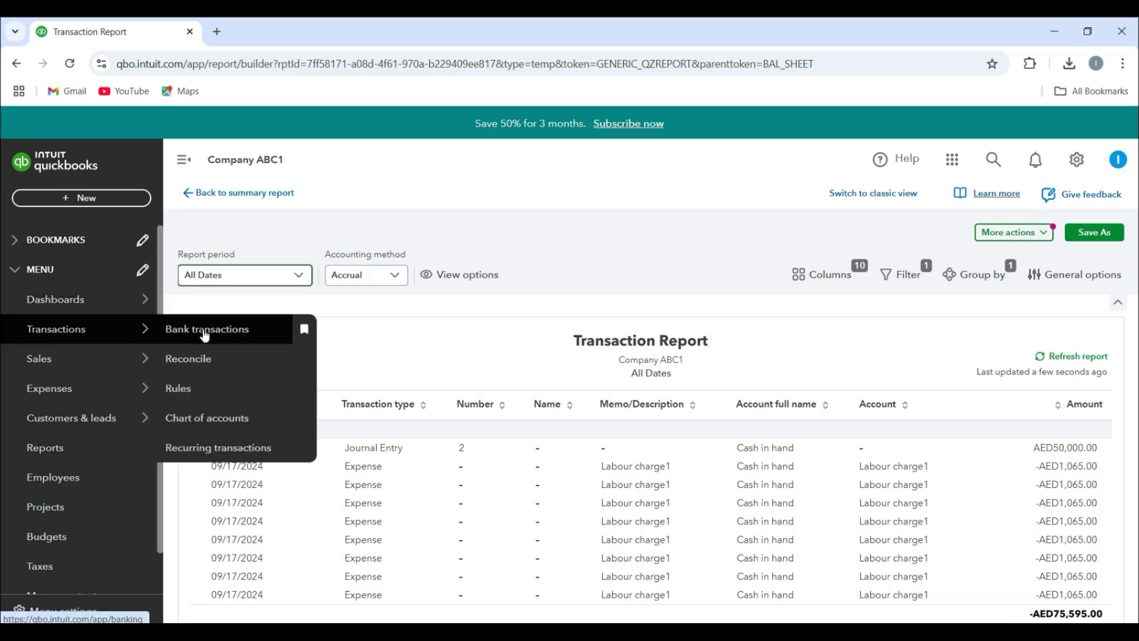
Open the bank rules list and review the conditions and settings of the existing rules.
{"action": "left_click", "coordinate": [178, 333]}
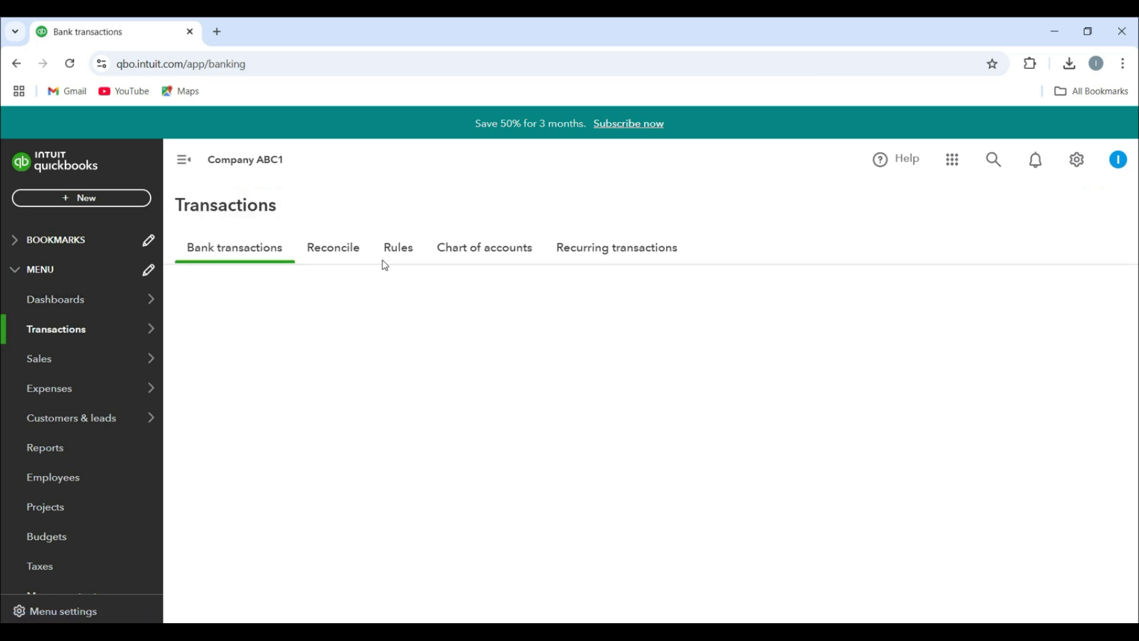
{"action": "left_click", "coordinate": [396, 248]}
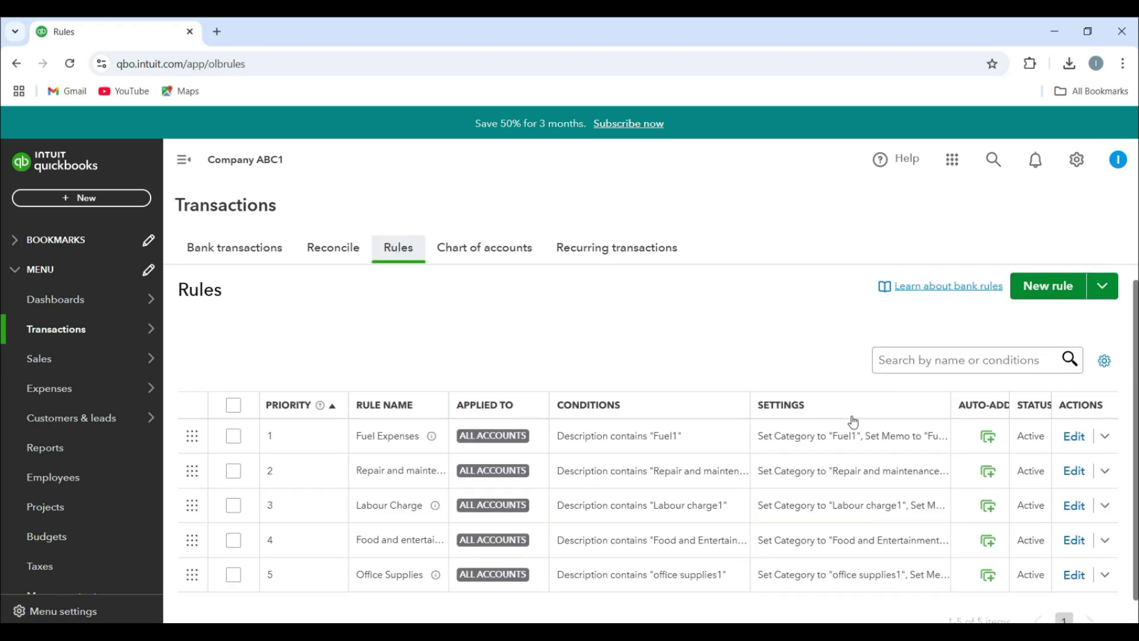
{"action": "scroll", "coordinate": [853, 422], "scroll_direction": "down", "scroll_amount": 1}
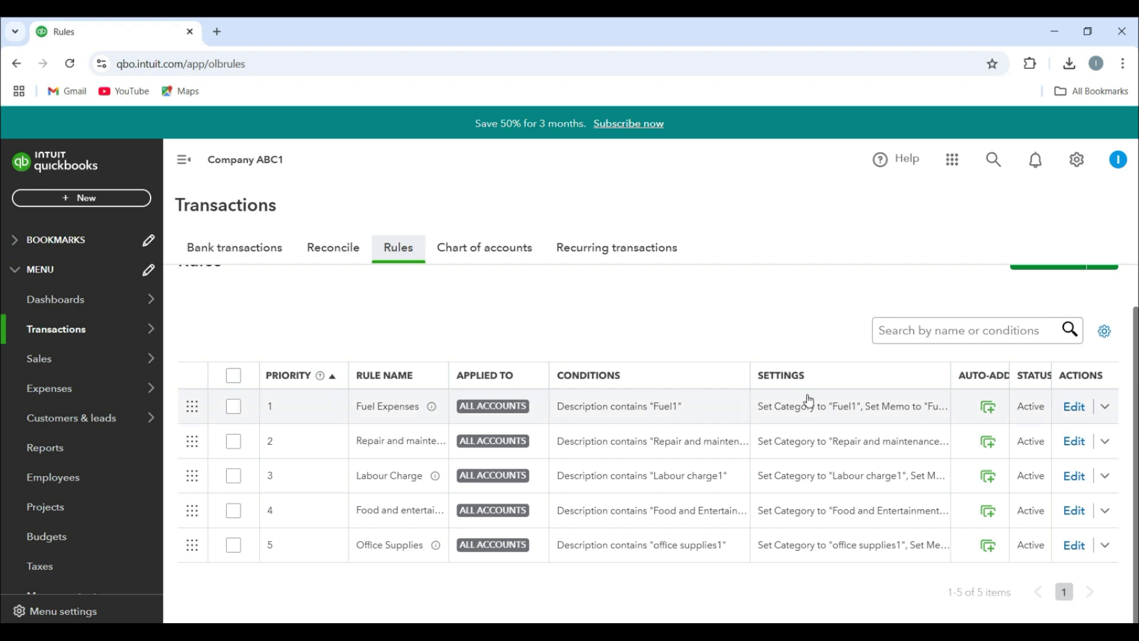
Open the bills import from Import Data, look over its upload requirements, and close it.
{"action": "left_click", "coordinate": [1077, 159]}
{"action": "left_click", "coordinate": [881, 245]}
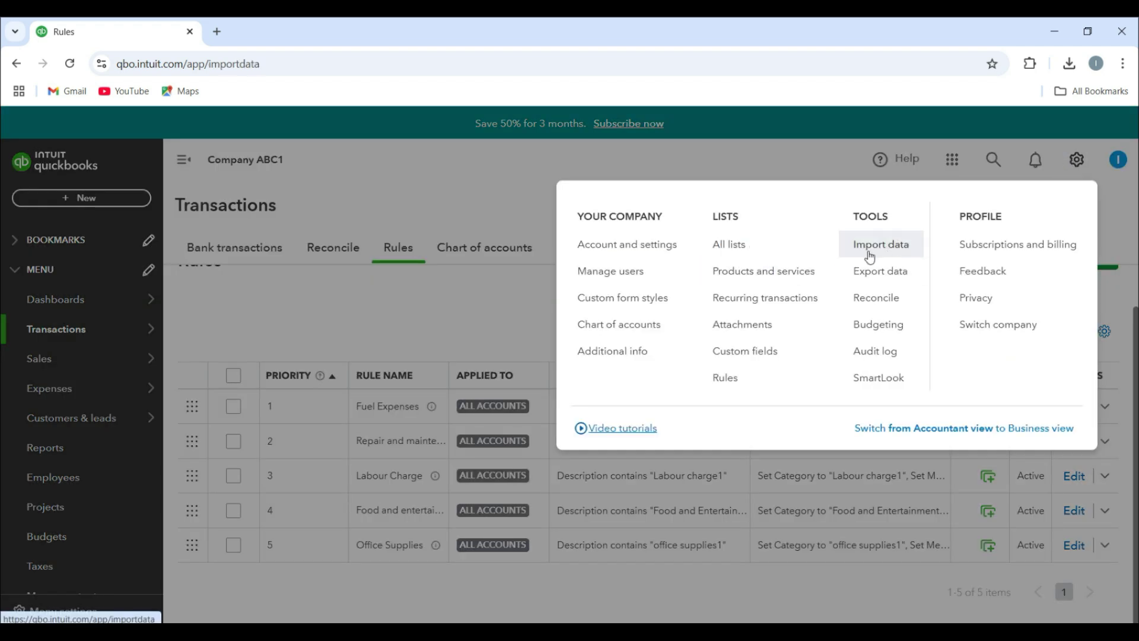
{"action": "left_click", "coordinate": [1077, 159]}
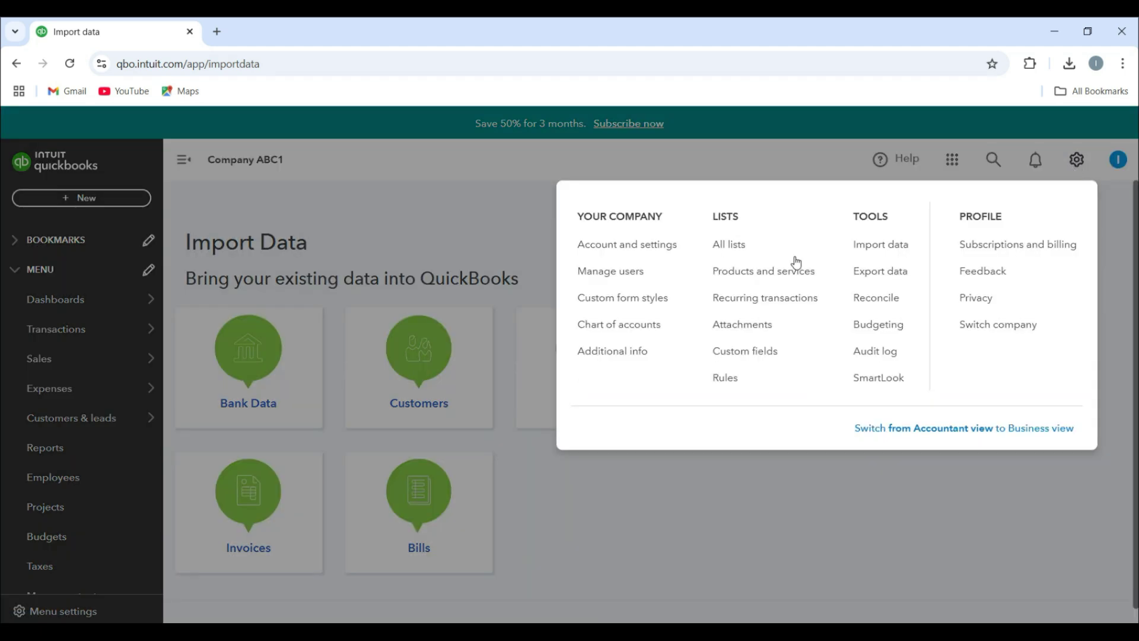
{"action": "left_click", "coordinate": [880, 244]}
{"action": "left_click", "coordinate": [428, 508]}
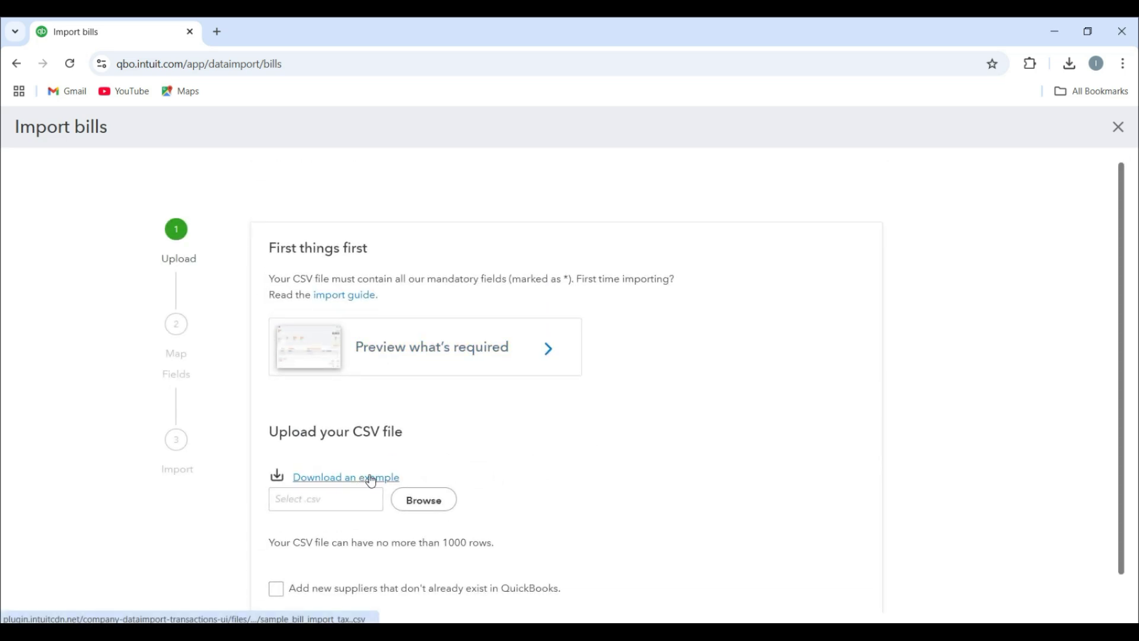
{"action": "scroll", "coordinate": [380, 469], "scroll_direction": "down", "scroll_amount": 1}
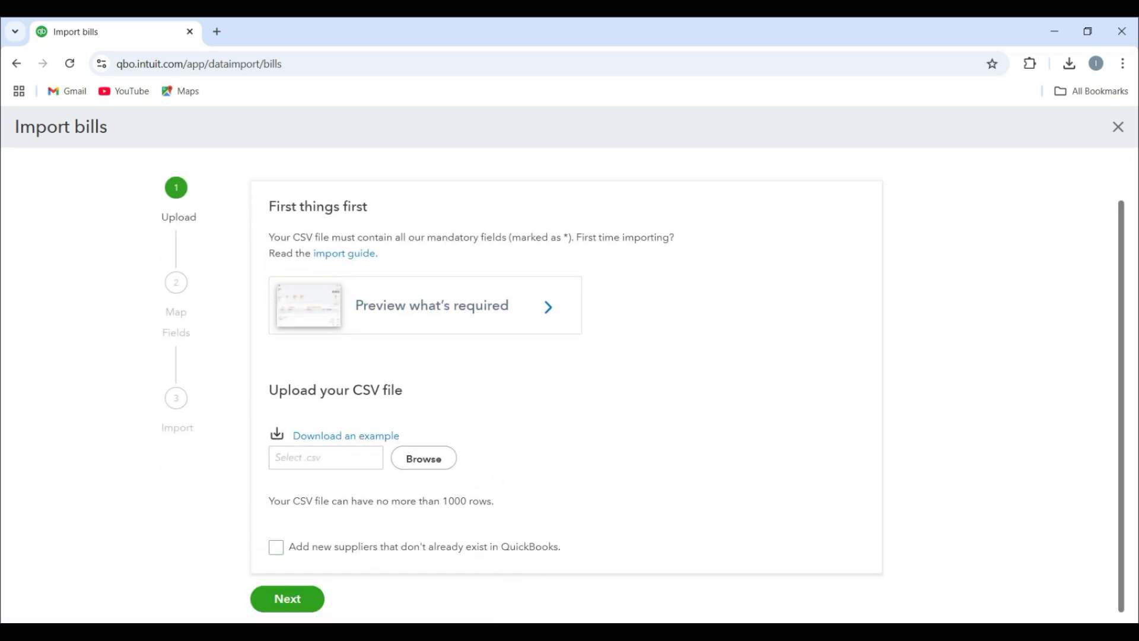
{"action": "left_click", "coordinate": [1118, 127]}
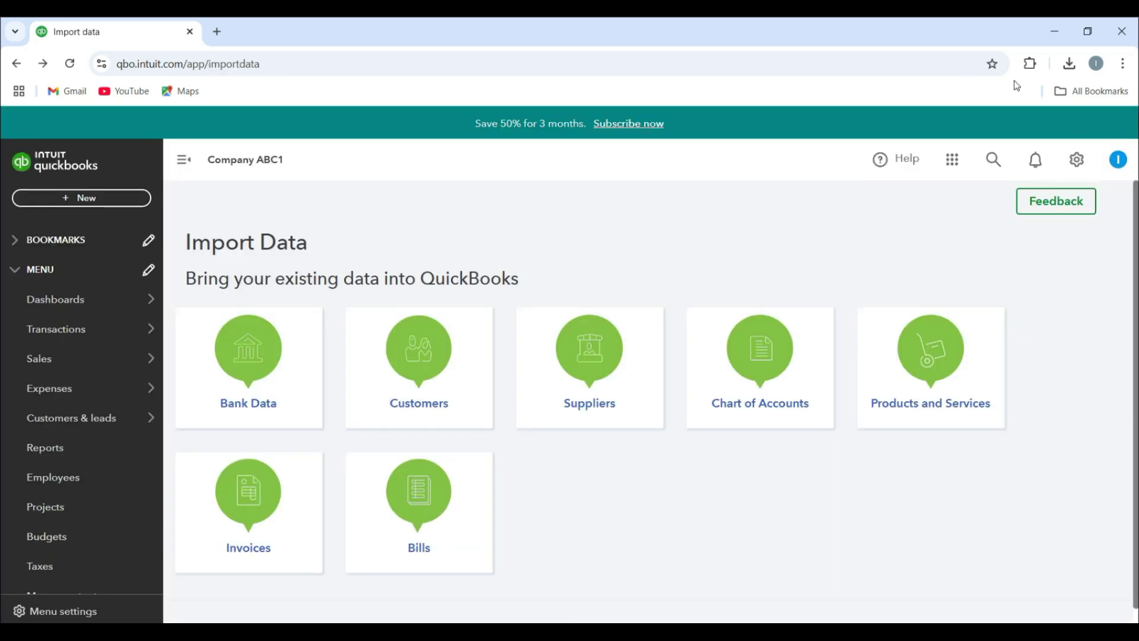
Open Vendors sample_bill_import_tax. (1) in Excel and widen the BillDate, DueDate and Account columns to review the bill entries.
{"action": "left_click", "coordinate": [1054, 32]}
{"action": "double_click", "coordinate": [333, 176]}
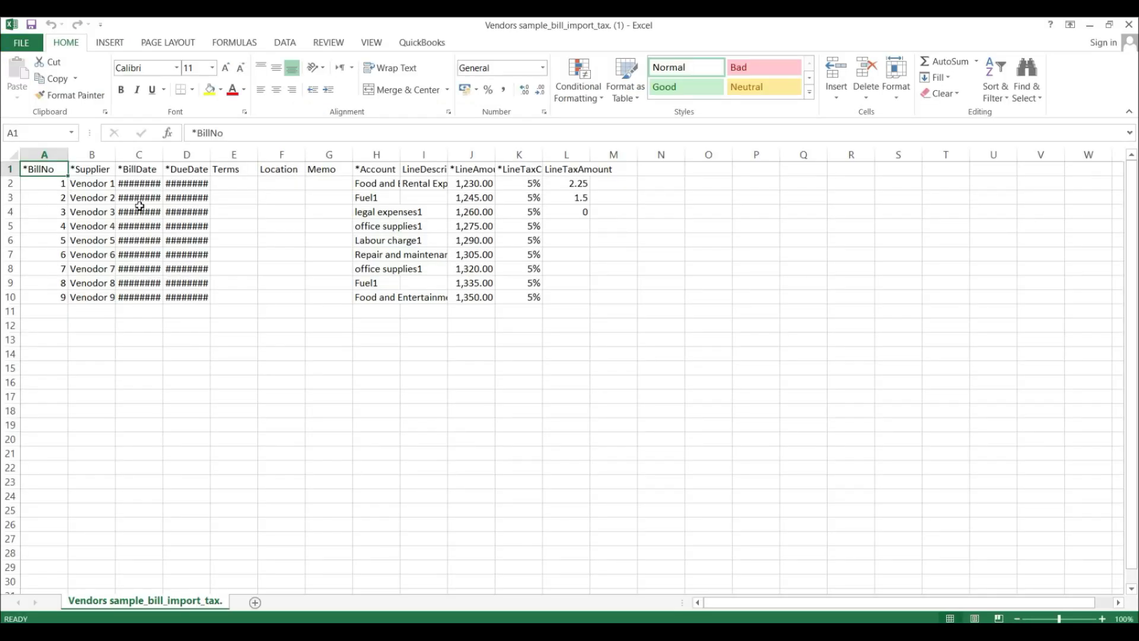
{"action": "double_click", "coordinate": [164, 156]}
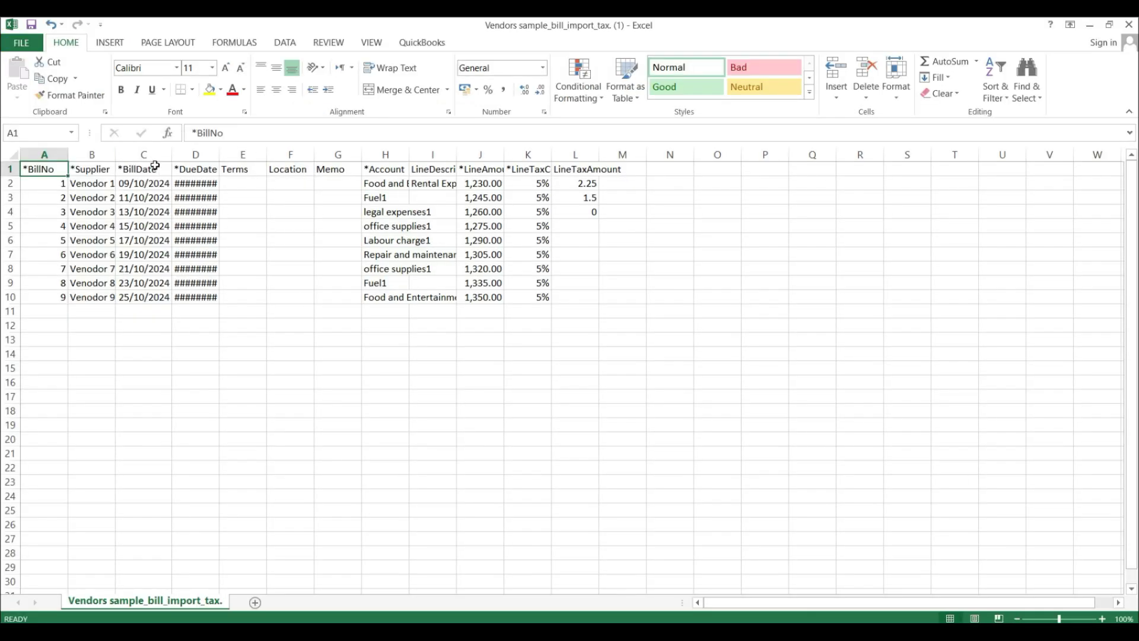
{"action": "double_click", "coordinate": [218, 159]}
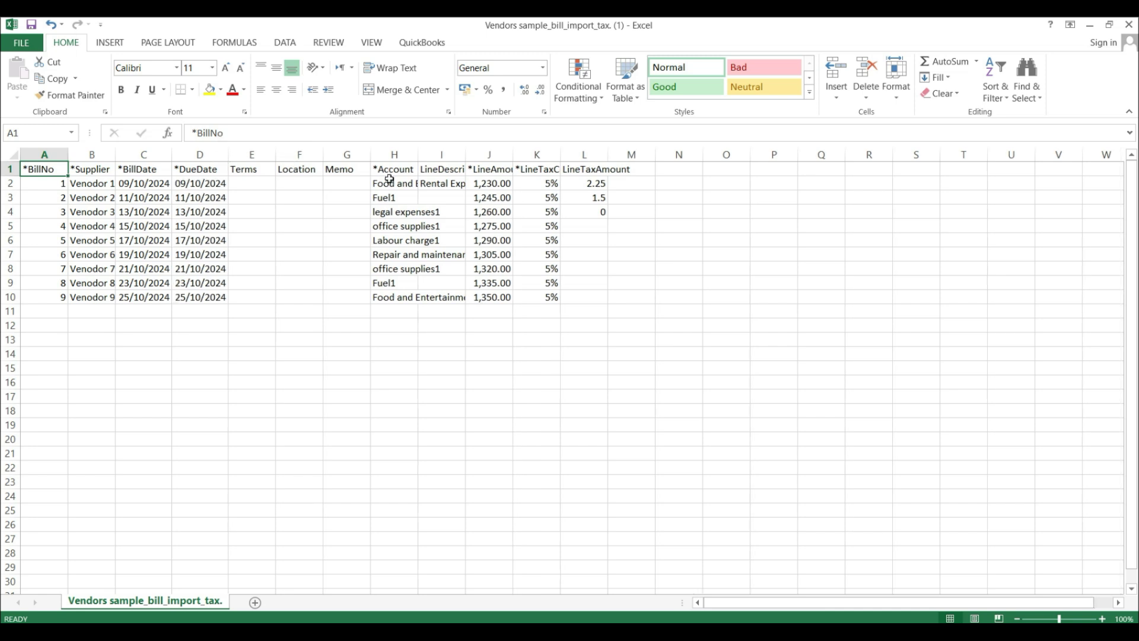
{"action": "double_click", "coordinate": [416, 155]}
{"action": "left_click_drag", "start_coordinate": [437, 184], "coordinate": [407, 297]}
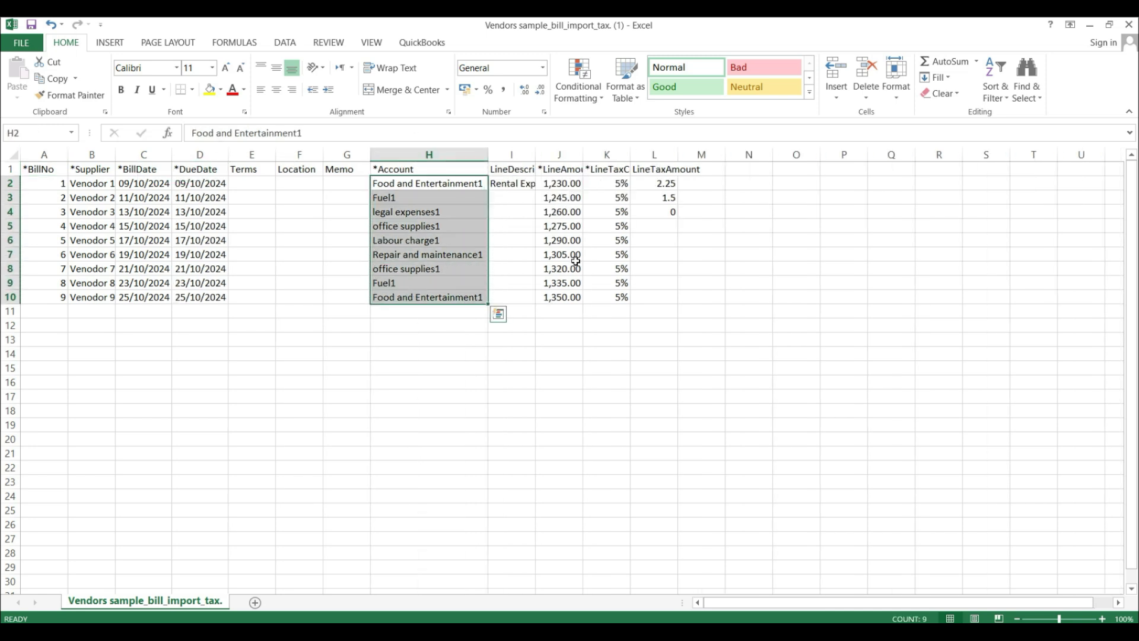
{"action": "left_click", "coordinate": [557, 380]}
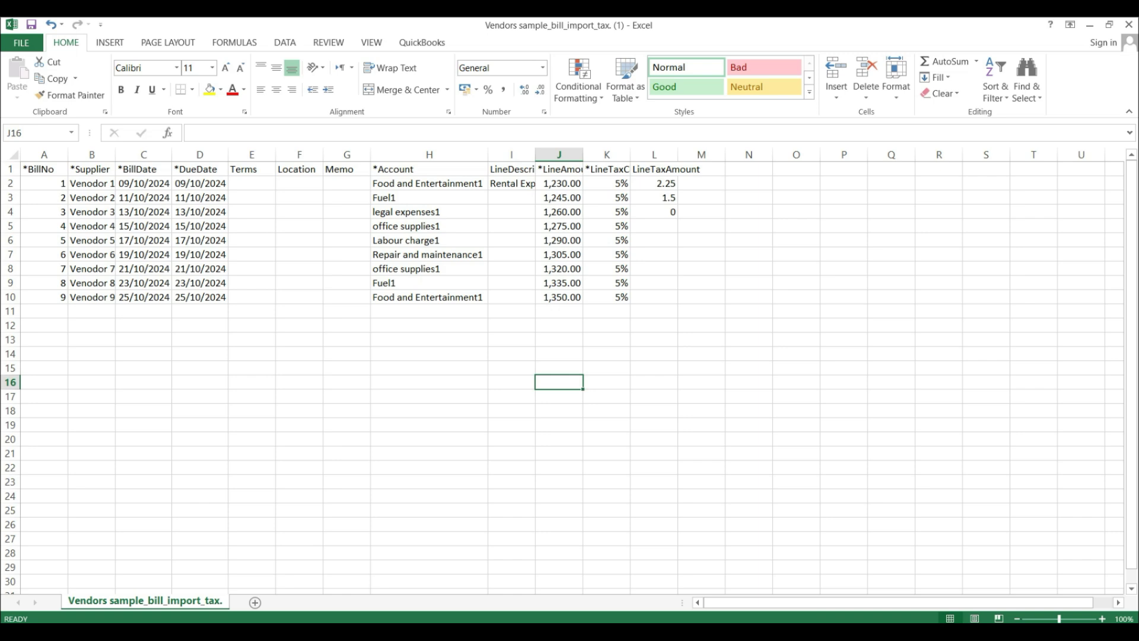
Return to QuickBooks in the browser, upload Vendors sample_bill_import_tax. (1) as a bills import with new suppliers added, and proceed to field mapping.
{"action": "key", "text": "alt+Tab"}
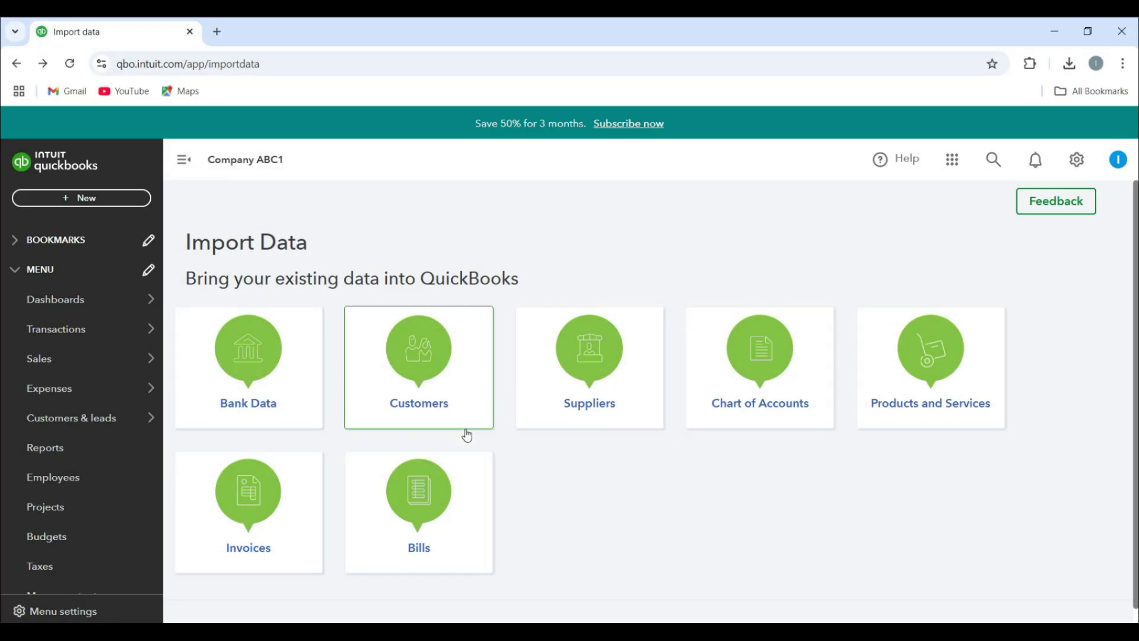
{"action": "left_click", "coordinate": [413, 527]}
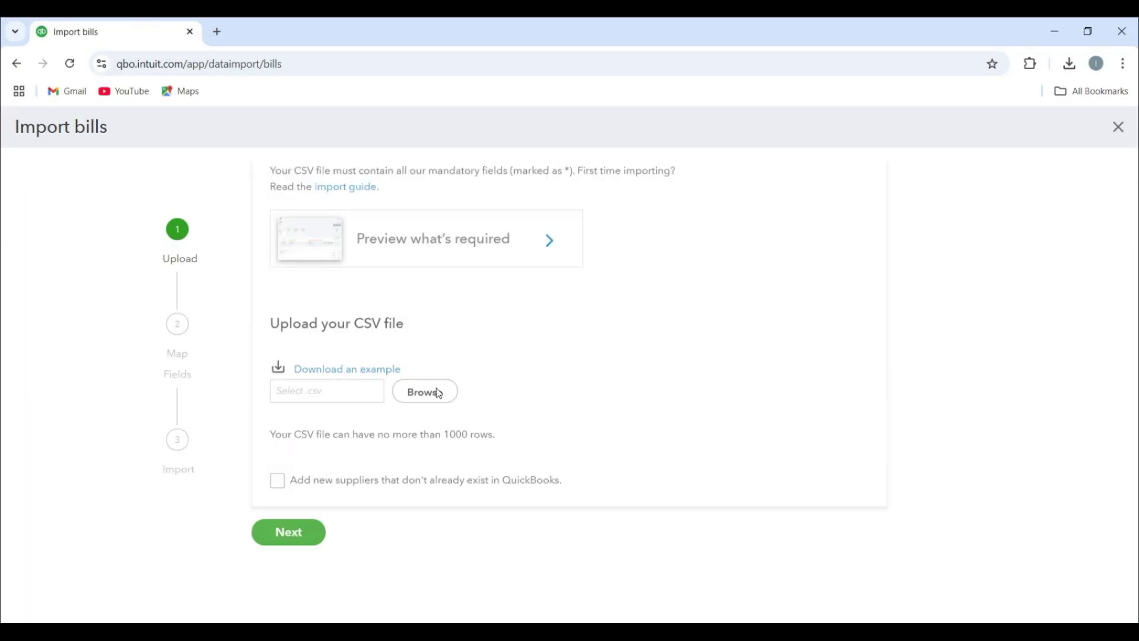
{"action": "scroll", "coordinate": [466, 459], "scroll_direction": "down", "scroll_amount": 1}
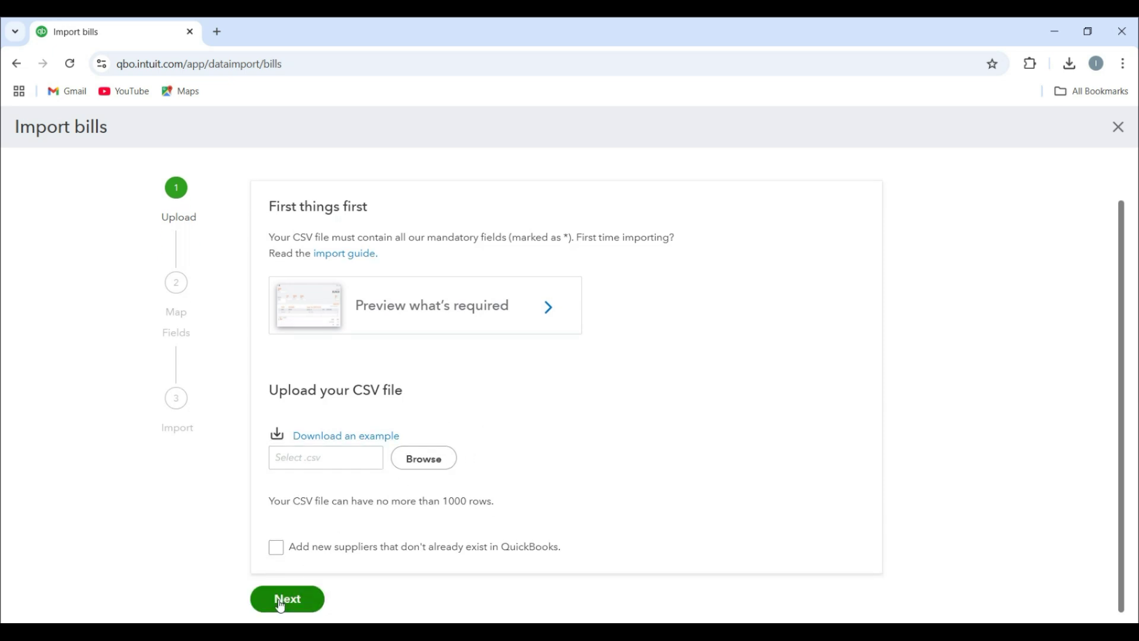
{"action": "left_click", "coordinate": [416, 460]}
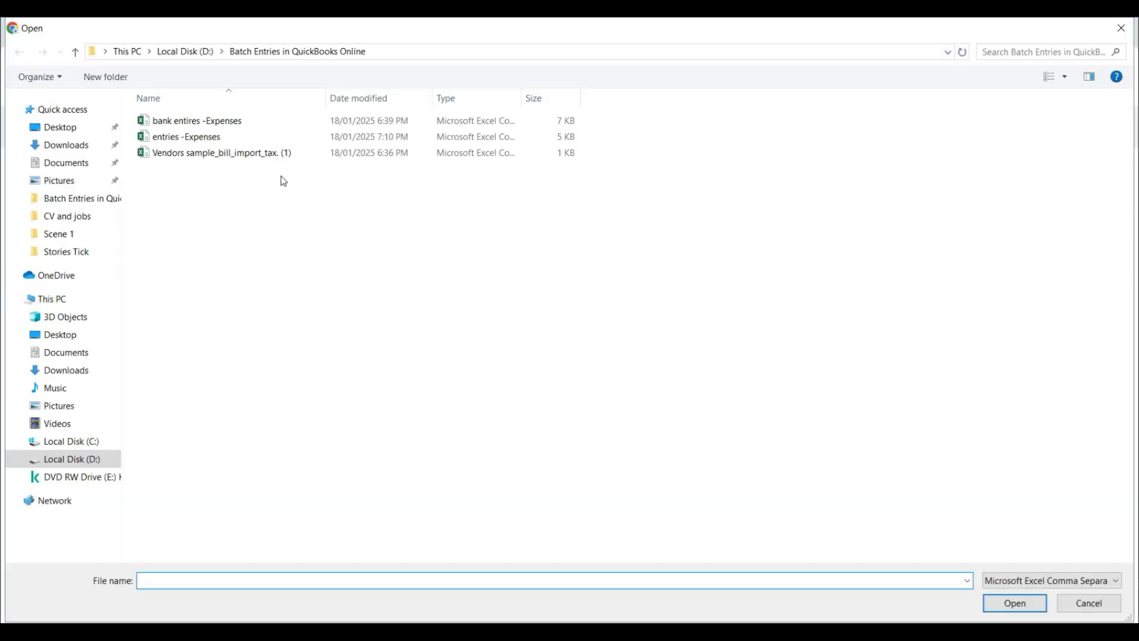
{"action": "left_click", "coordinate": [281, 153]}
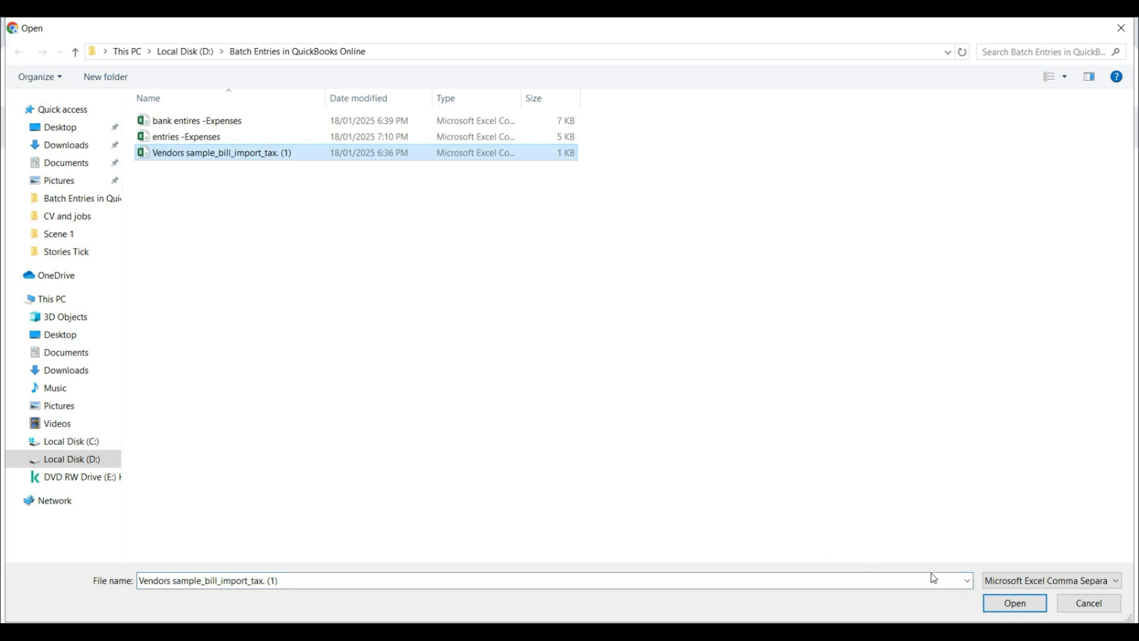
{"action": "left_click", "coordinate": [1012, 603]}
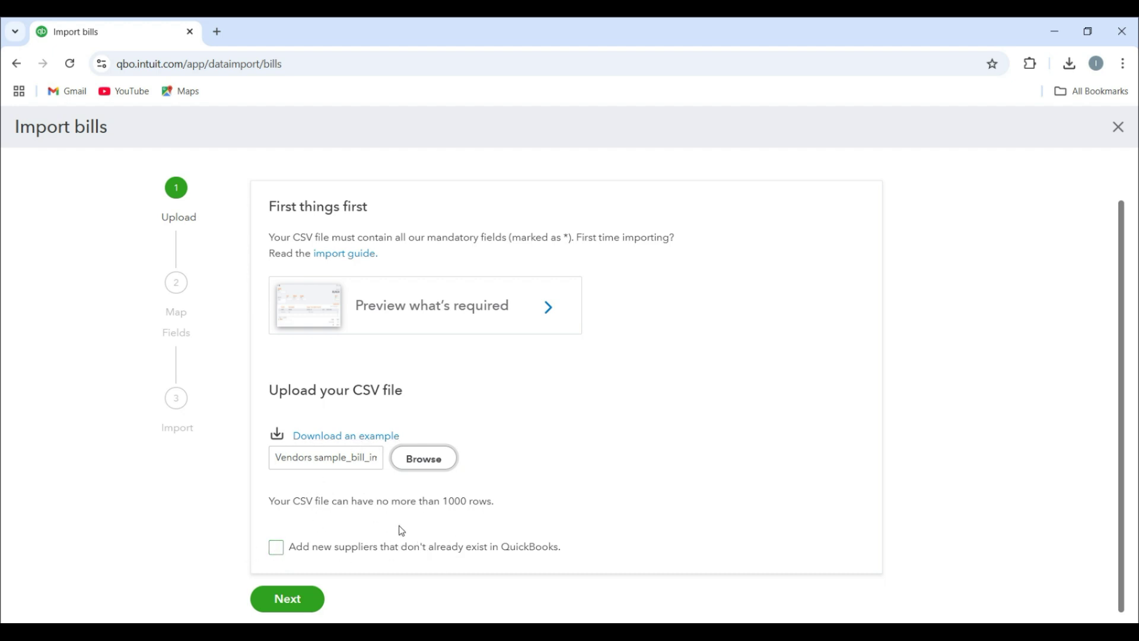
{"action": "left_click", "coordinate": [277, 549]}
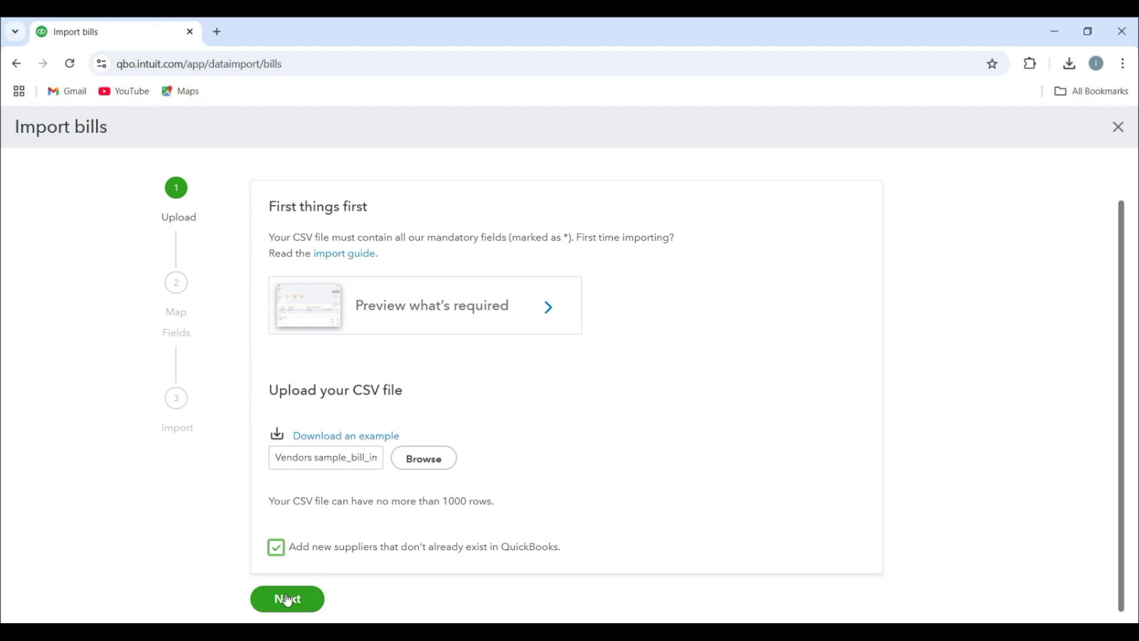
{"action": "left_click", "coordinate": [287, 599]}
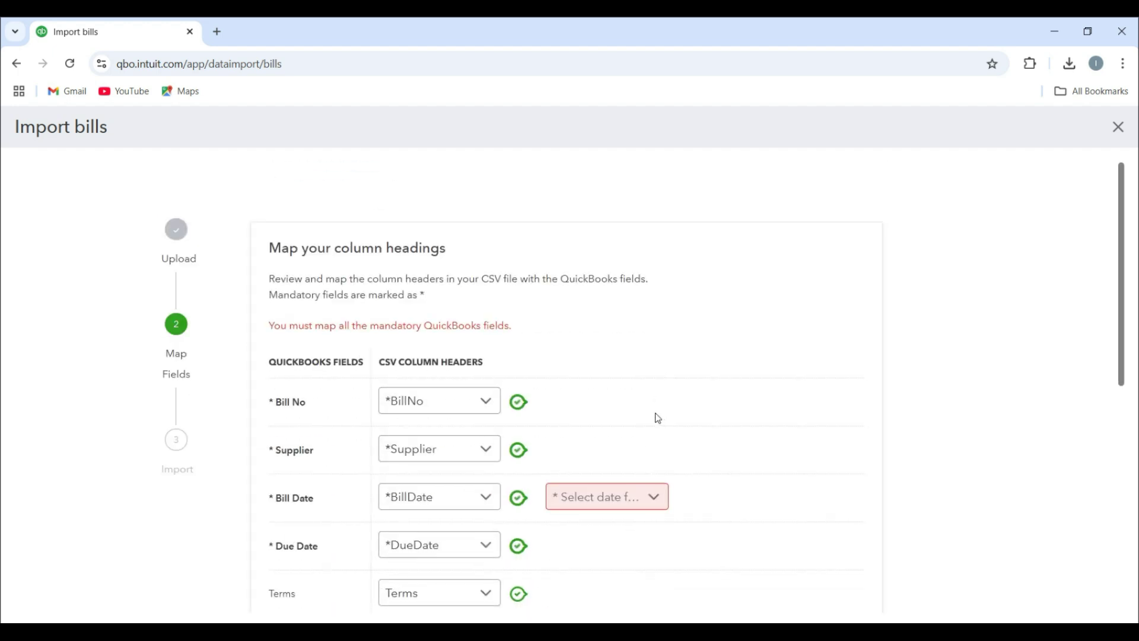
Set the Bill Date format to D/M/YYYY in the bills column mapping.
{"action": "scroll", "coordinate": [546, 430], "scroll_direction": "down", "scroll_amount": 3}
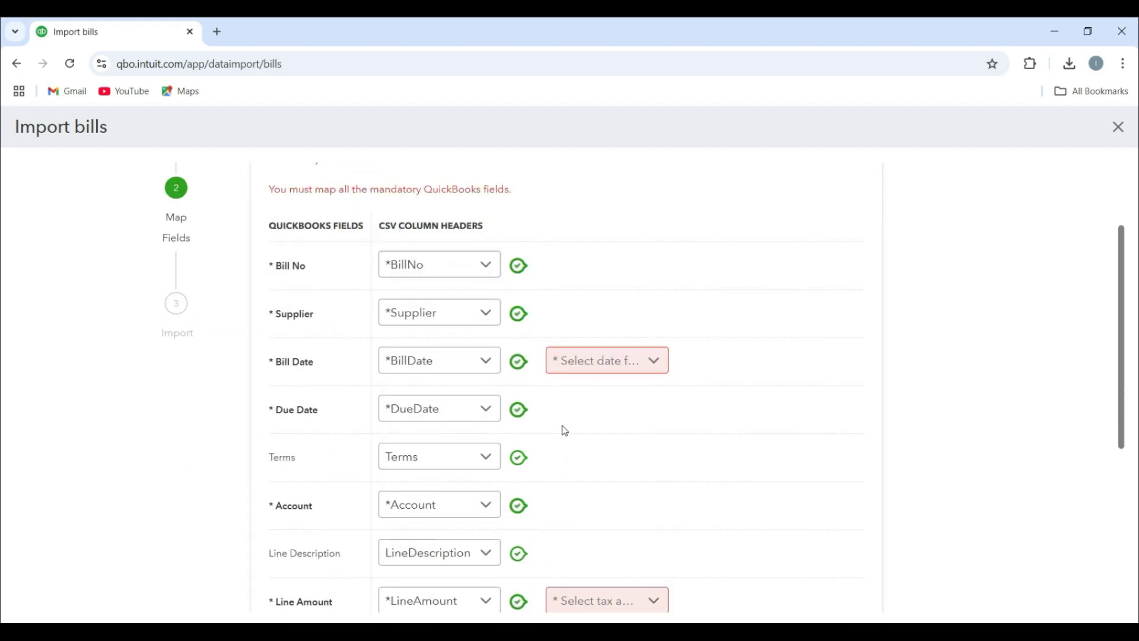
{"action": "left_click", "coordinate": [655, 353]}
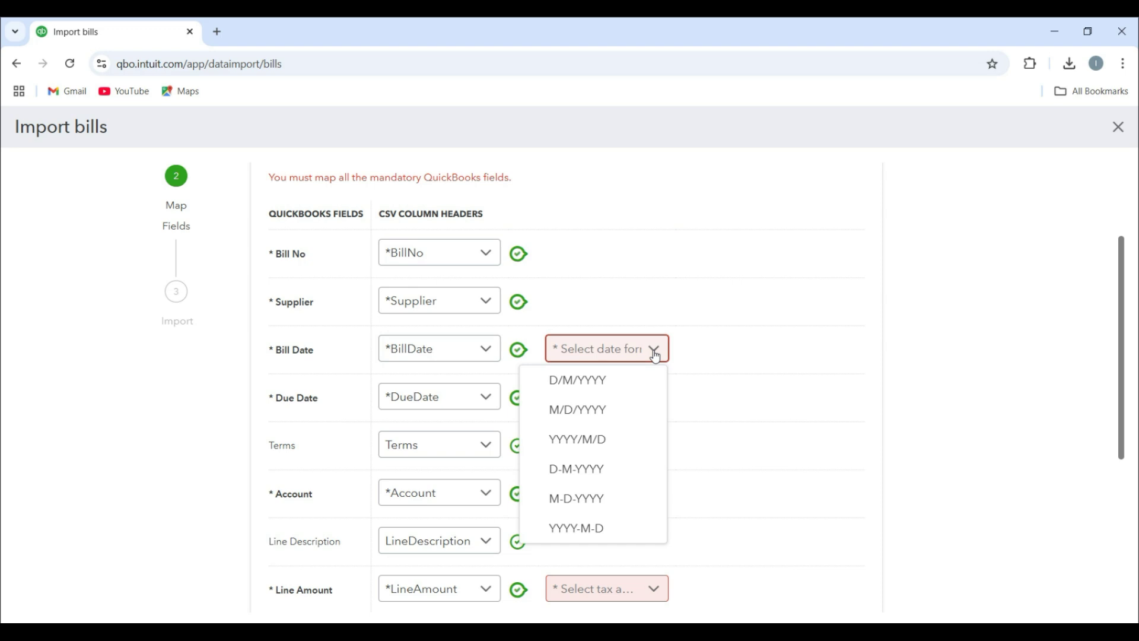
{"action": "left_click", "coordinate": [593, 387]}
Keep Line Amount mapped to *LineAmount, choose its tax treatment, and proceed to tax code mapping.
{"action": "scroll", "coordinate": [381, 457], "scroll_direction": "down", "scroll_amount": 3}
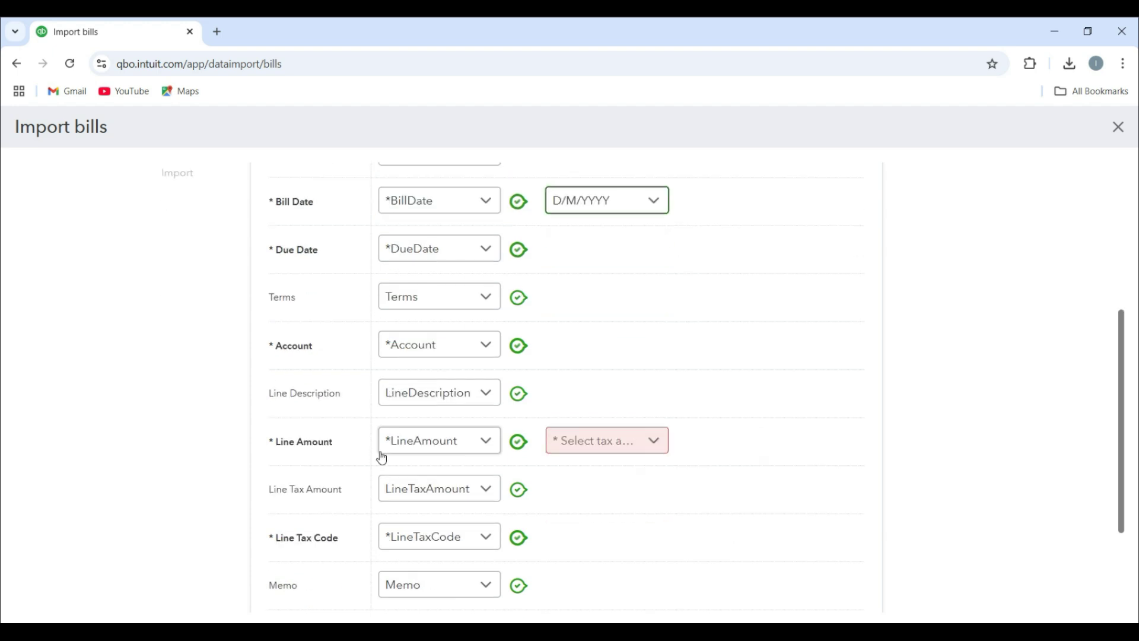
{"action": "left_click", "coordinate": [477, 451]}
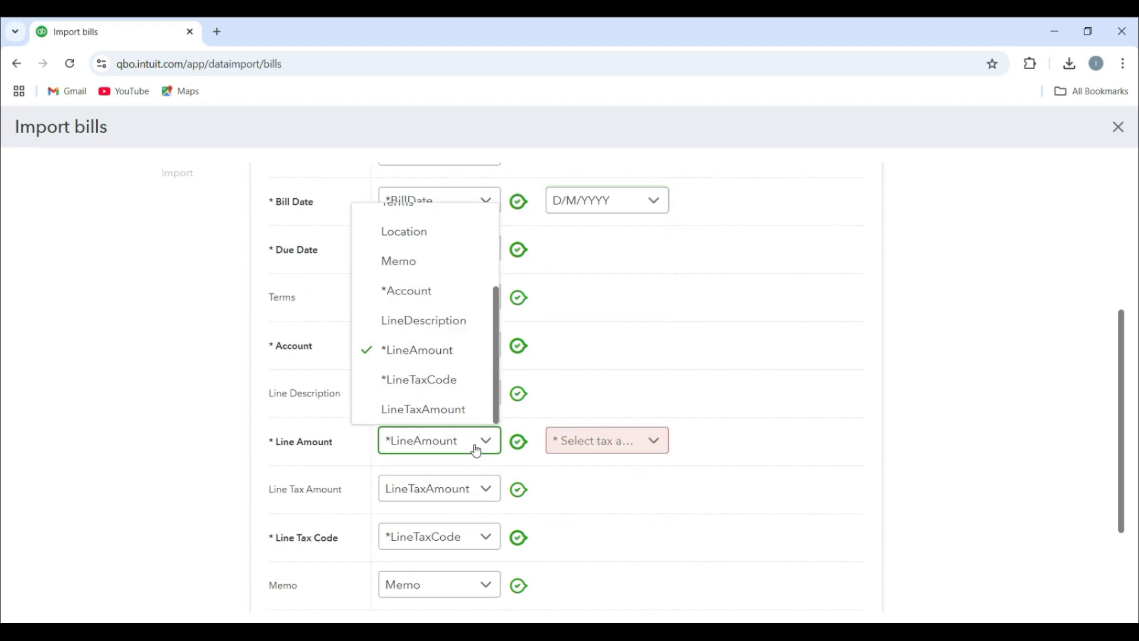
{"action": "left_click", "coordinate": [442, 361]}
{"action": "left_click", "coordinate": [621, 442]}
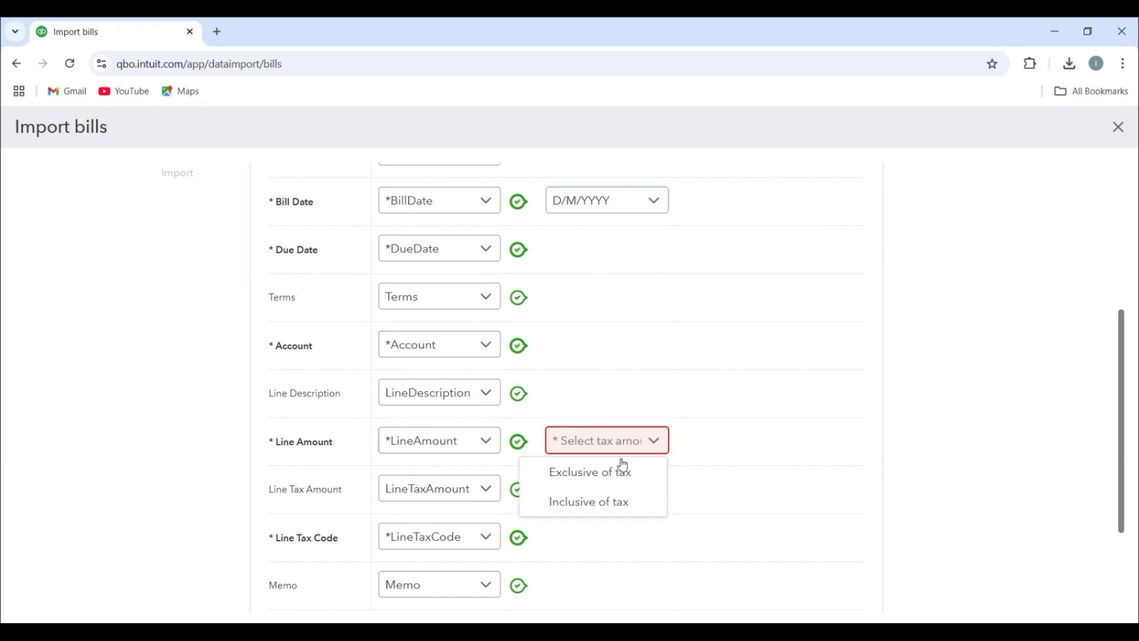
{"action": "left_click", "coordinate": [602, 501]}
{"action": "left_click", "coordinate": [604, 426]}
{"action": "left_click", "coordinate": [596, 441]}
{"action": "scroll", "coordinate": [741, 419], "scroll_direction": "down", "scroll_amount": 2}
{"action": "left_click", "coordinate": [391, 490]}
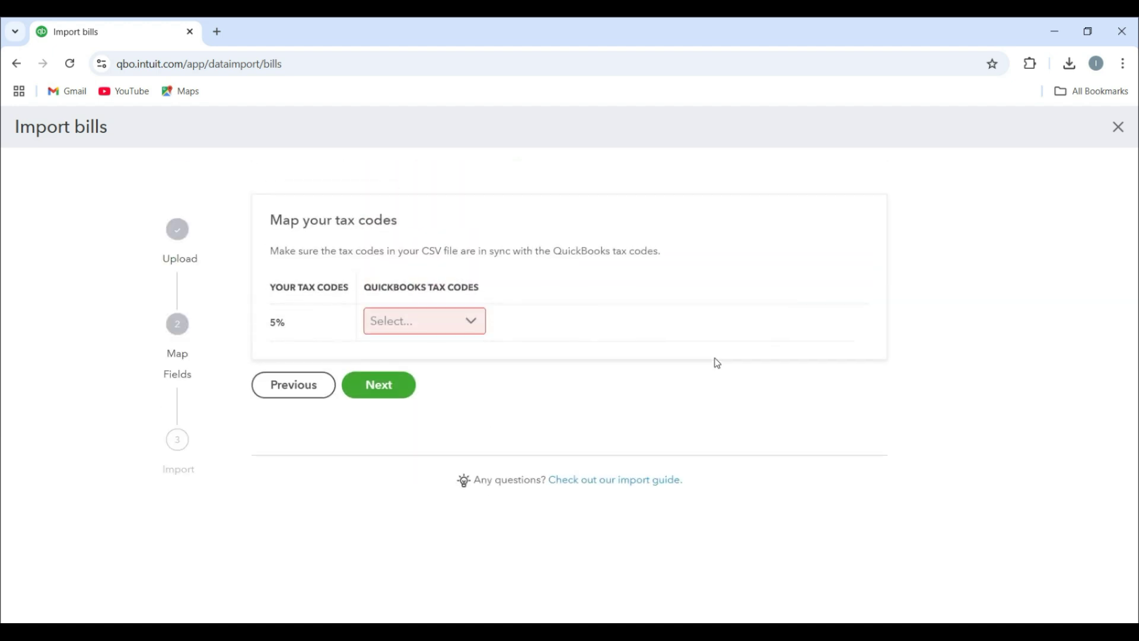
Map the file's 5% tax code to SR Standard Rated and start importing the bills.
{"action": "left_click", "coordinate": [476, 354]}
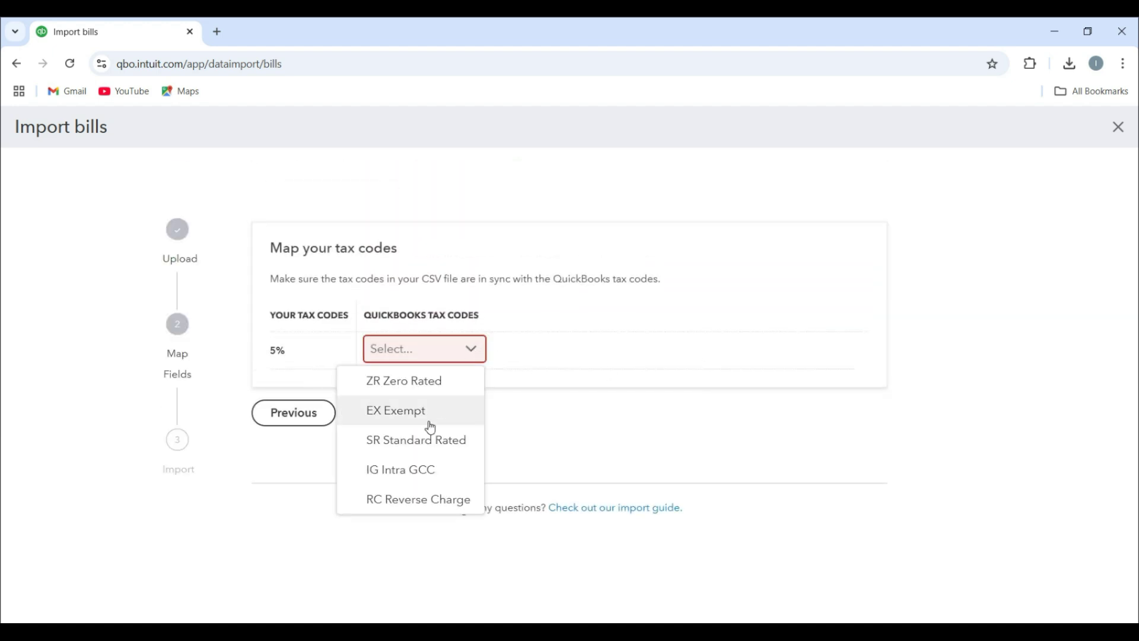
{"action": "left_click", "coordinate": [426, 442]}
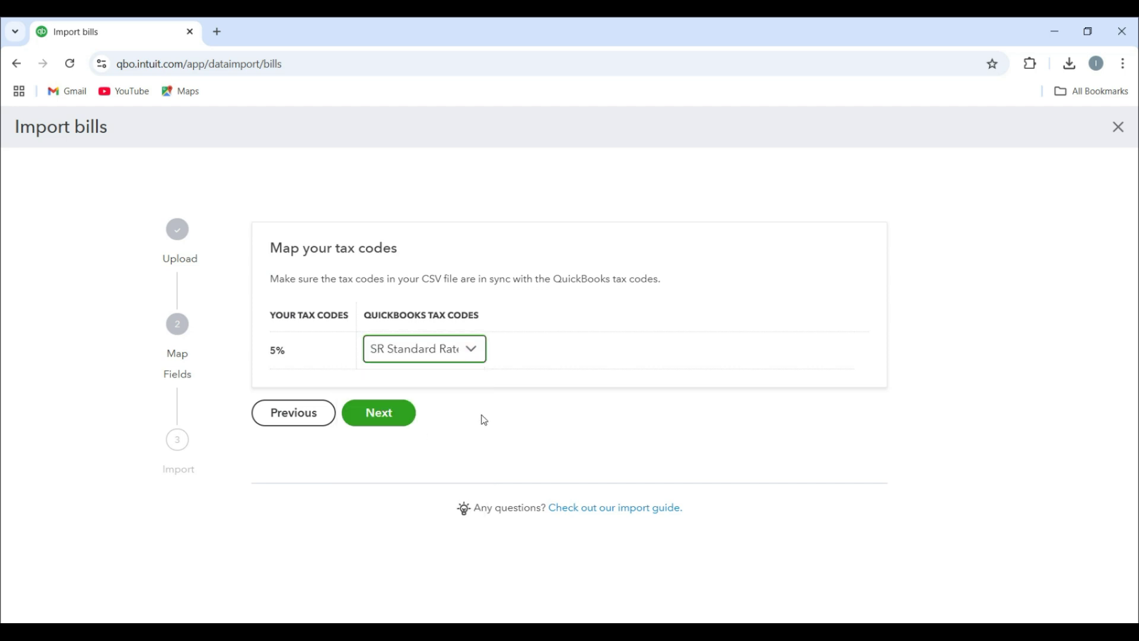
{"action": "left_click", "coordinate": [380, 416]}
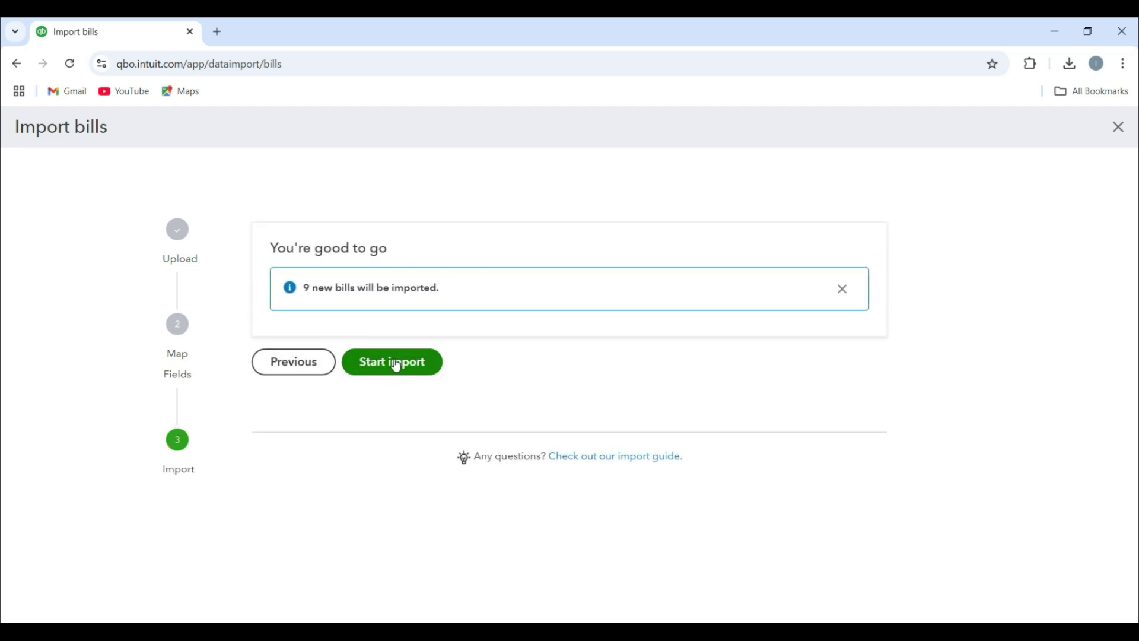
{"action": "left_click", "coordinate": [393, 362]}
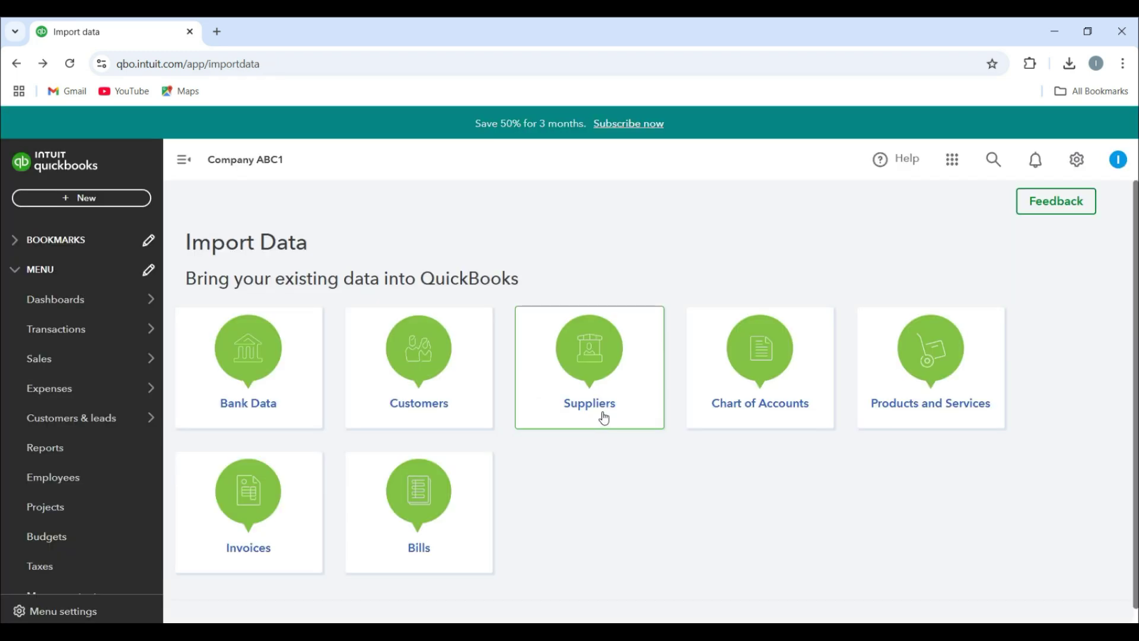
Open the Balance Sheet report, set its period to All Dates, and run it.
{"action": "left_click", "coordinate": [74, 449]}
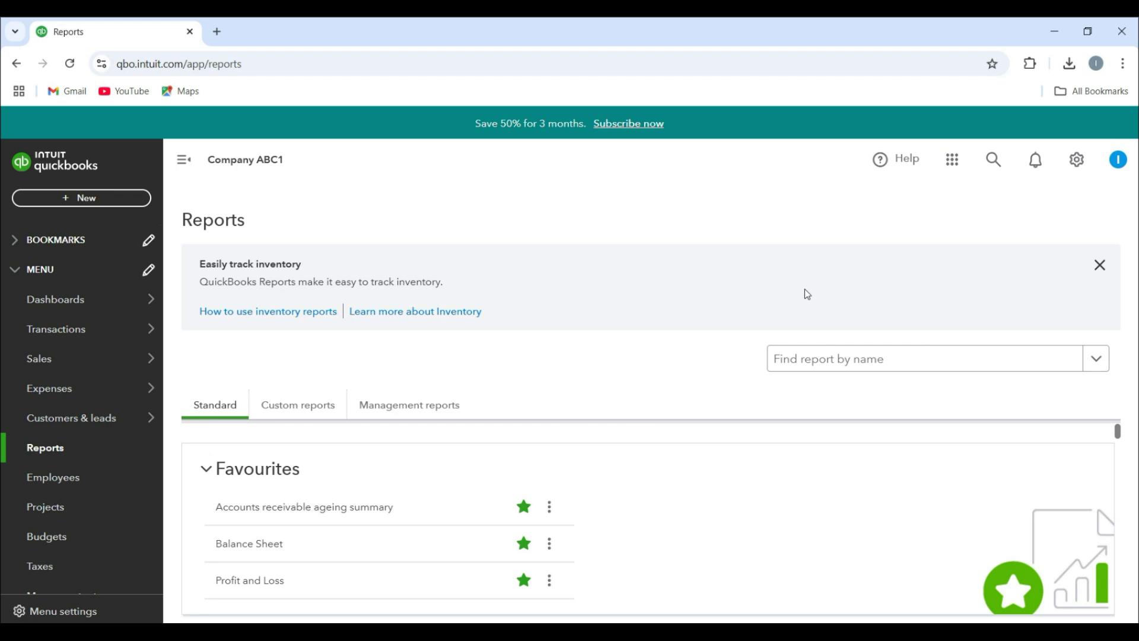
{"action": "left_click", "coordinate": [243, 553]}
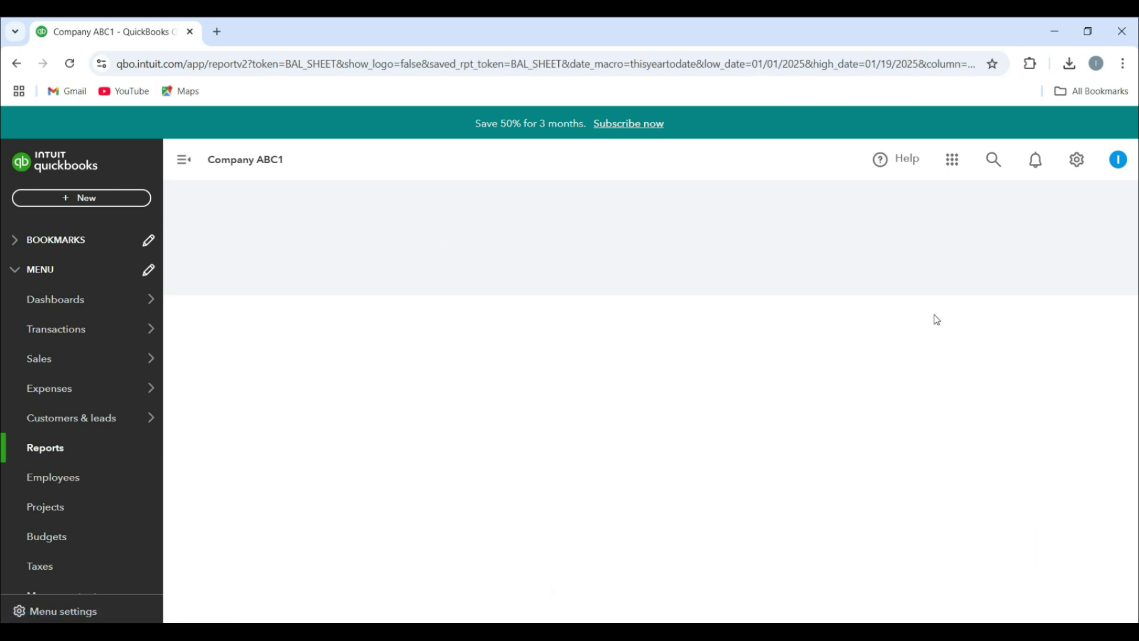
{"action": "scroll", "coordinate": [320, 287], "scroll_direction": "up", "scroll_amount": 3}
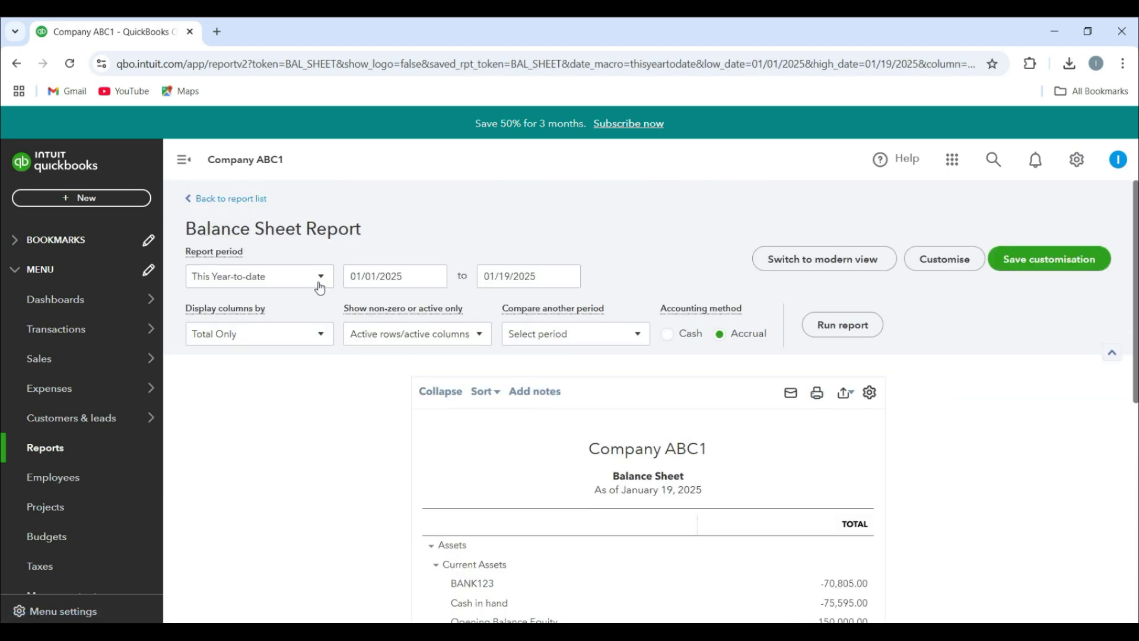
{"action": "left_click", "coordinate": [317, 288]}
{"action": "left_click", "coordinate": [214, 303]}
{"action": "left_click", "coordinate": [840, 326]}
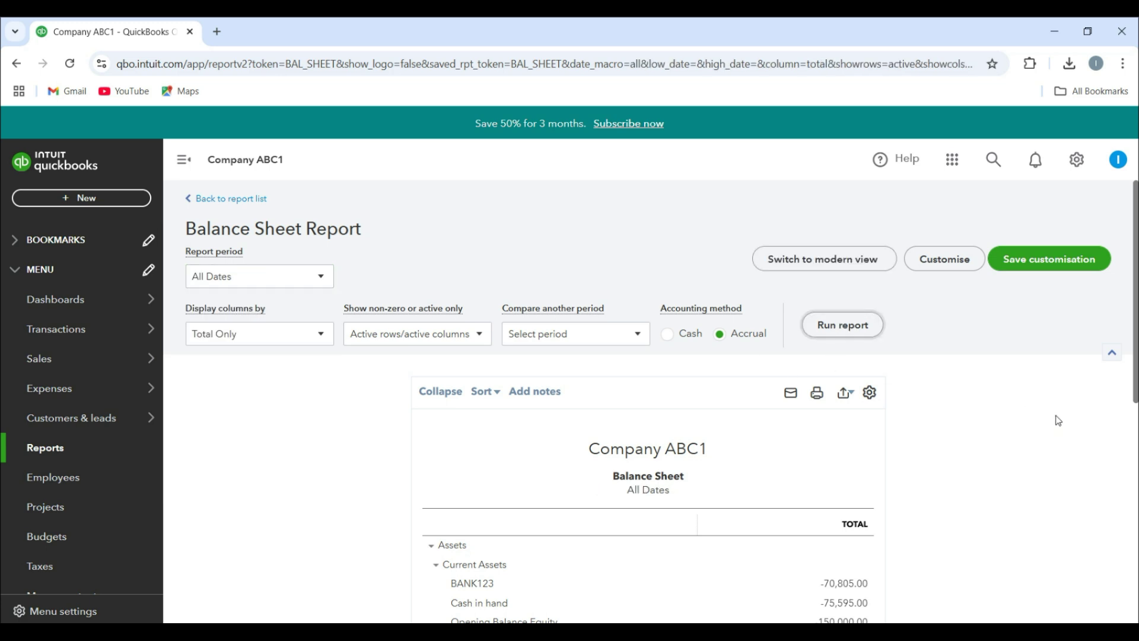
Review the Balance Sheet's current assets, accounts payable, VAT Control and shareholders' equity down to total liabilities and equity.
{"action": "scroll", "coordinate": [993, 395], "scroll_direction": "down", "scroll_amount": 4}
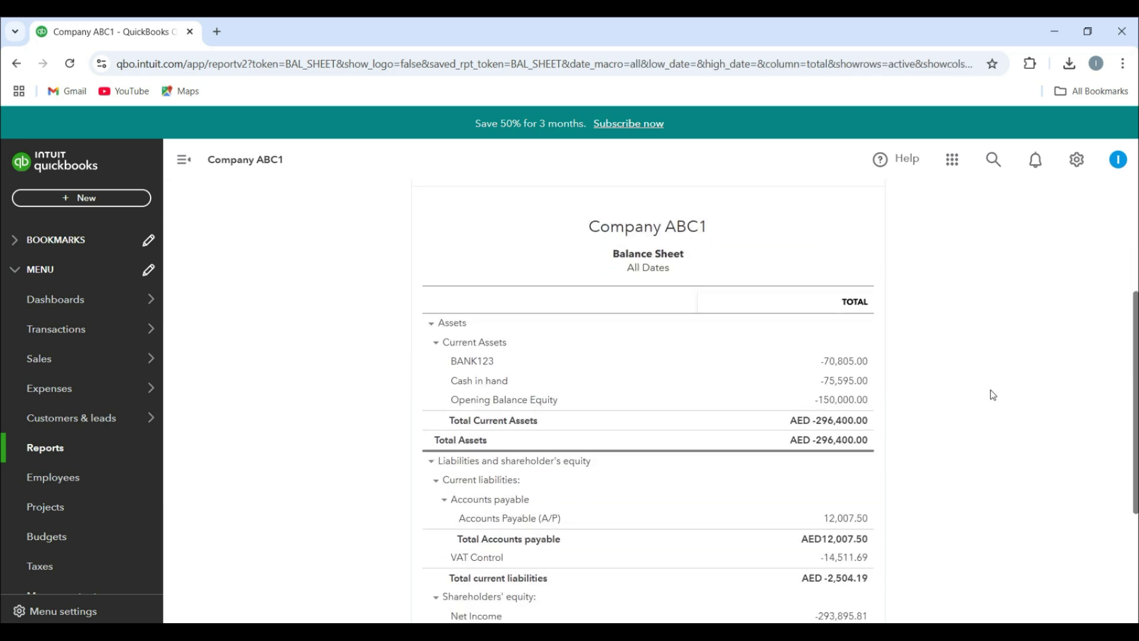
{"action": "scroll", "coordinate": [890, 428], "scroll_direction": "down", "scroll_amount": 1}
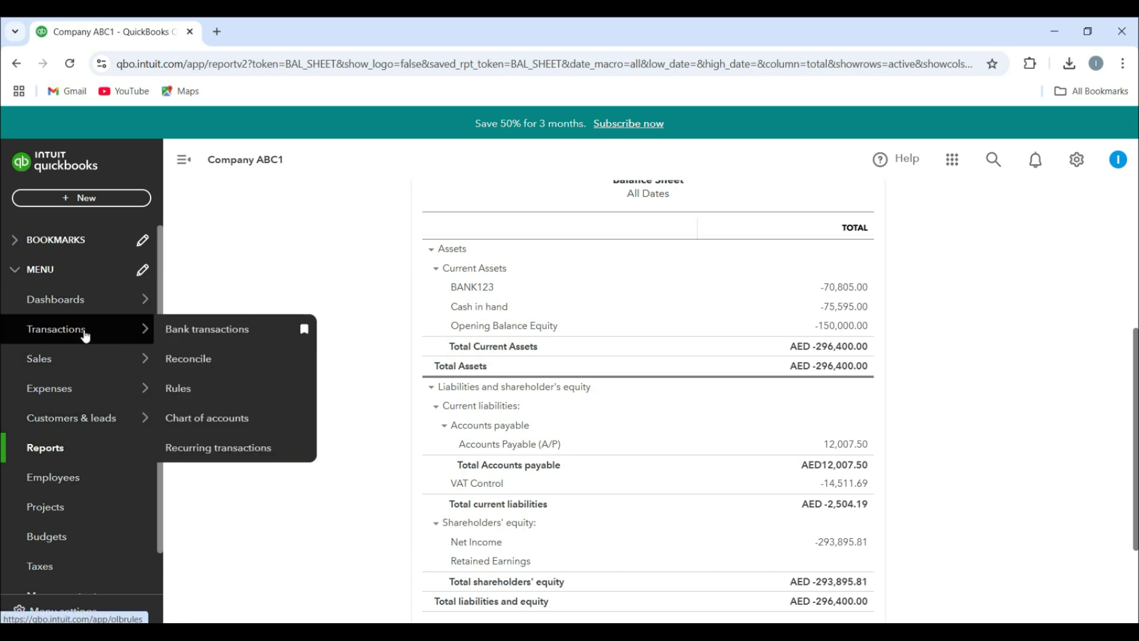
Open the bank rules list, start a copy of the Fuel Expenses rule, examine its condition and assignment settings, and cancel without saving.
{"action": "left_click", "coordinate": [194, 395]}
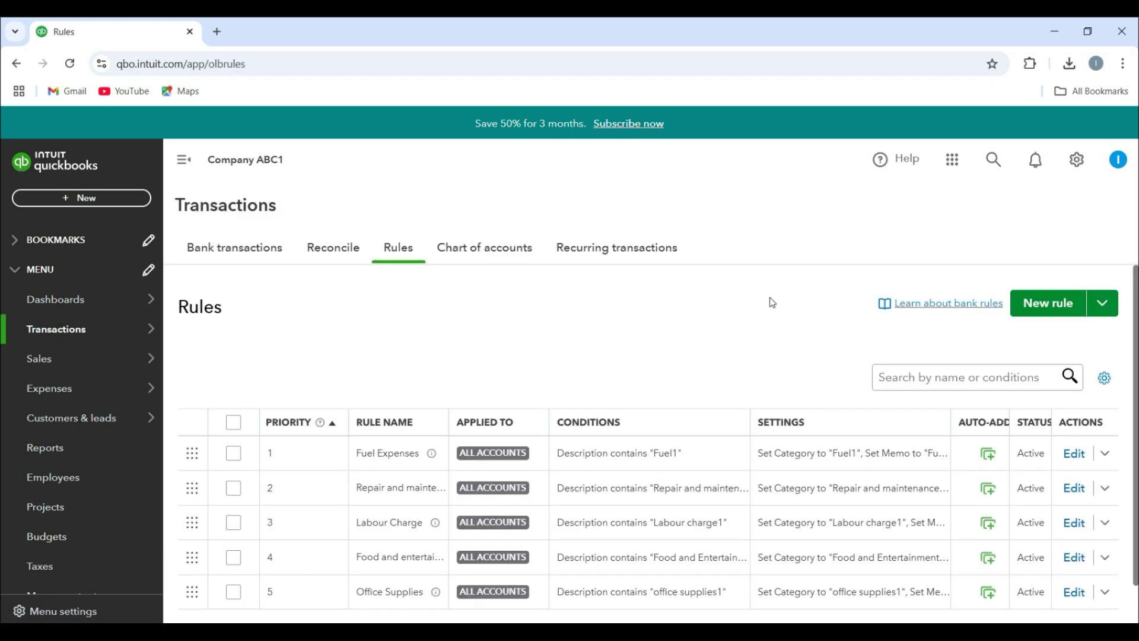
{"action": "scroll", "coordinate": [705, 467], "scroll_direction": "down", "scroll_amount": 1}
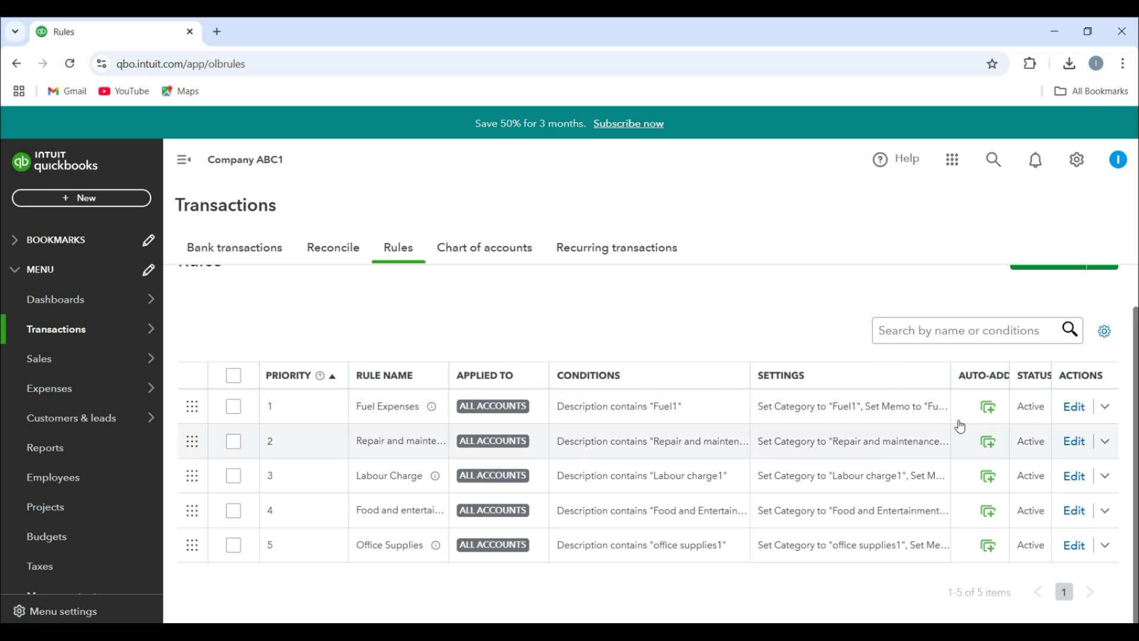
{"action": "left_click", "coordinate": [1105, 406]}
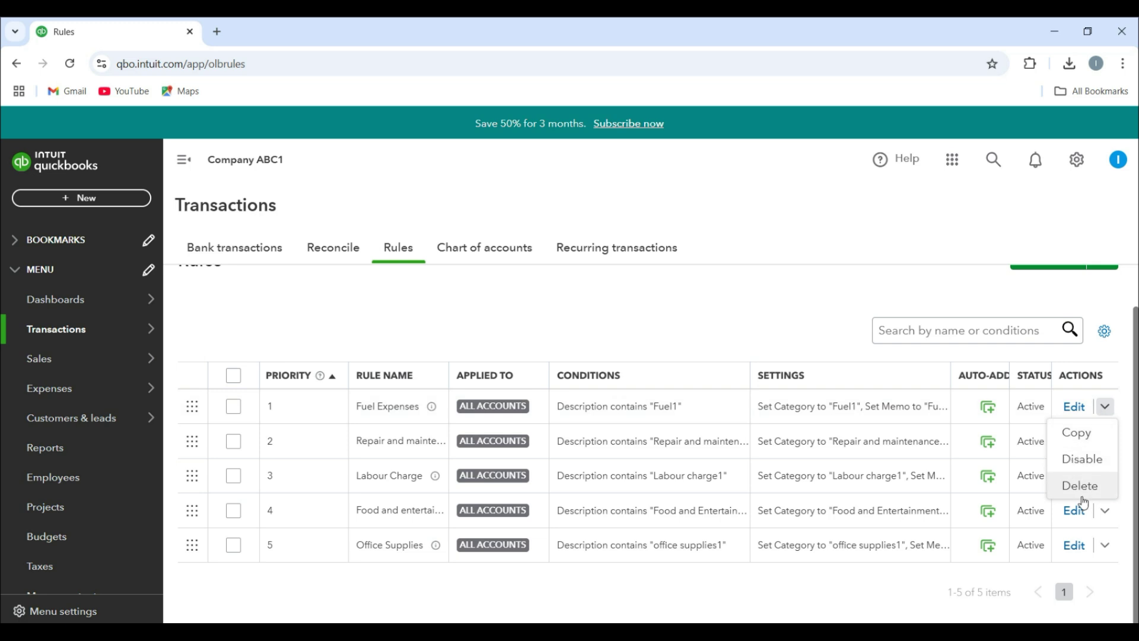
{"action": "left_click", "coordinate": [1084, 440]}
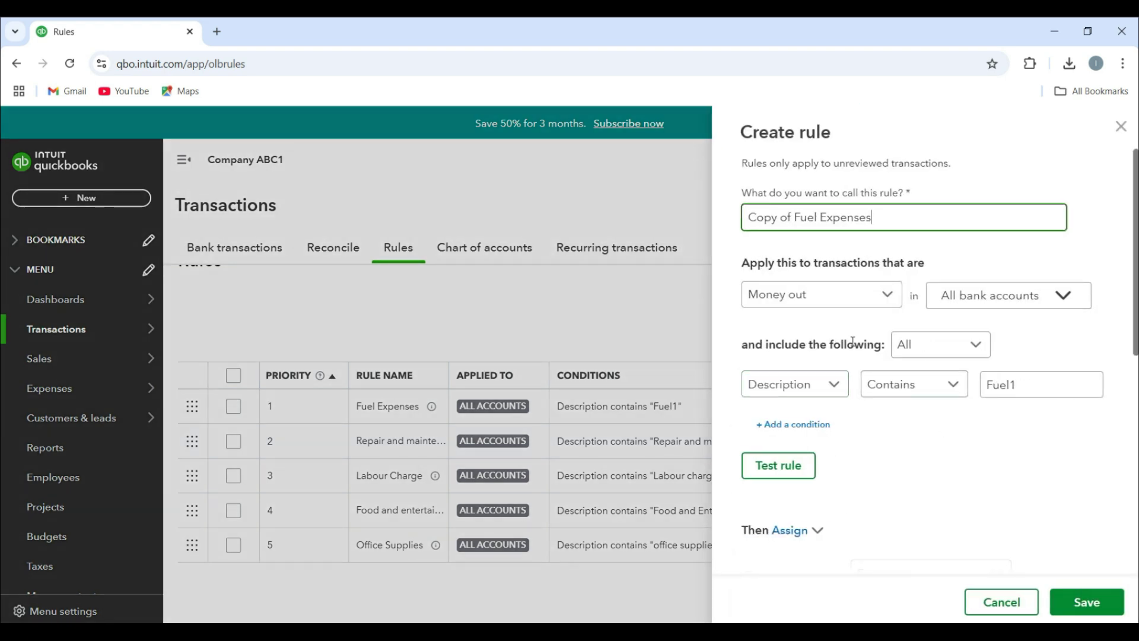
{"action": "left_click_drag", "start_coordinate": [1036, 388], "coordinate": [931, 412]}
{"action": "left_click", "coordinate": [1024, 396]}
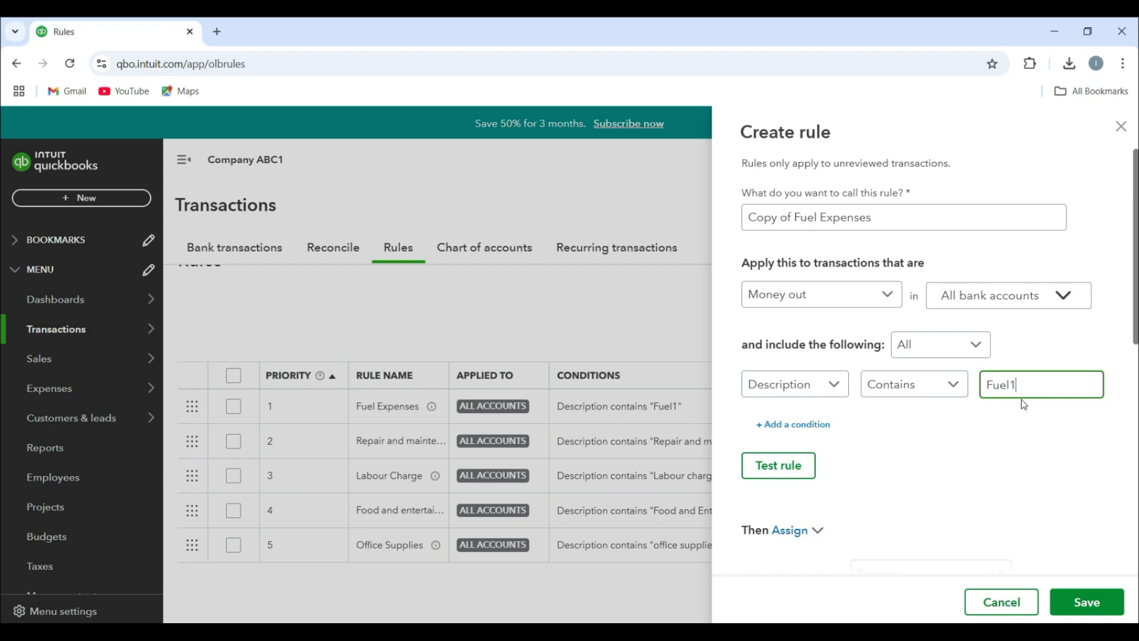
{"action": "scroll", "coordinate": [961, 479], "scroll_direction": "down", "scroll_amount": 4}
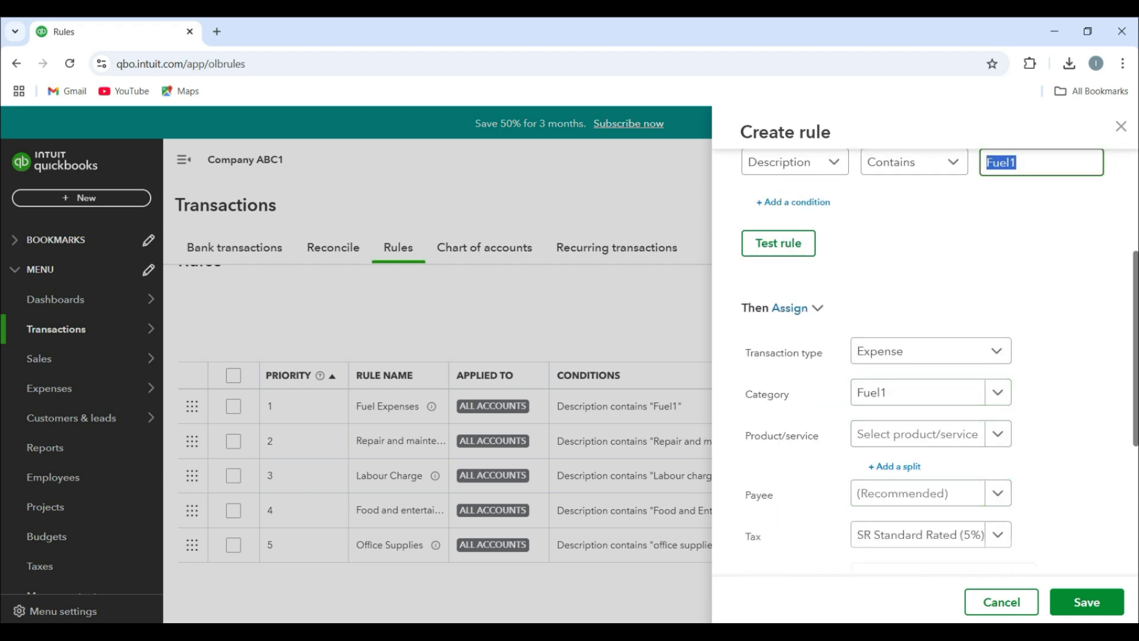
{"action": "left_click", "coordinate": [1002, 601]}
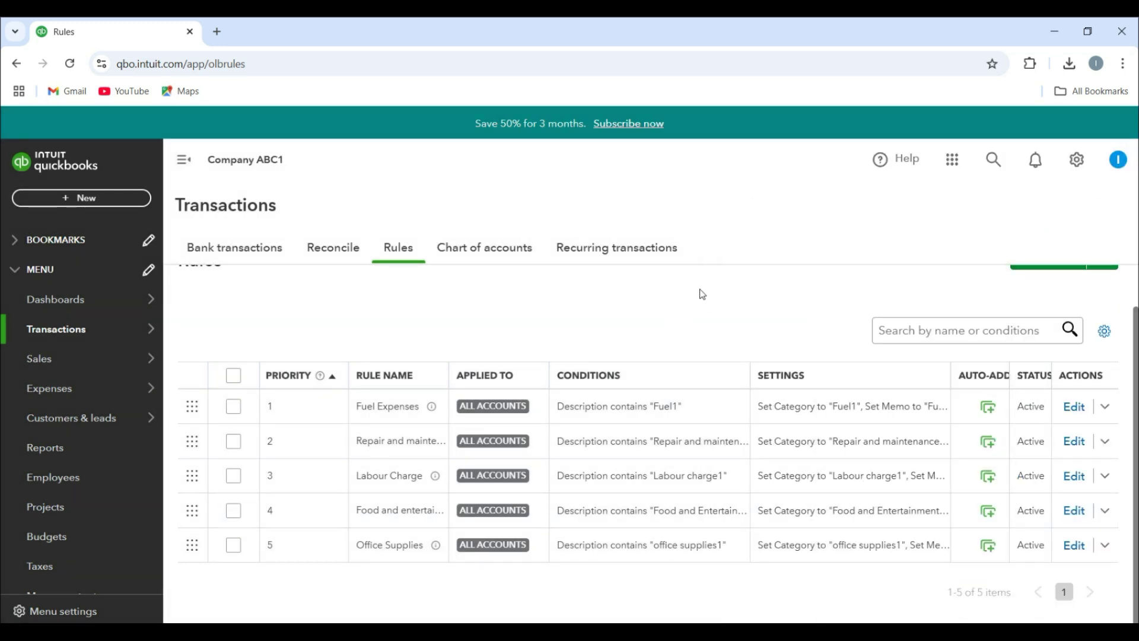